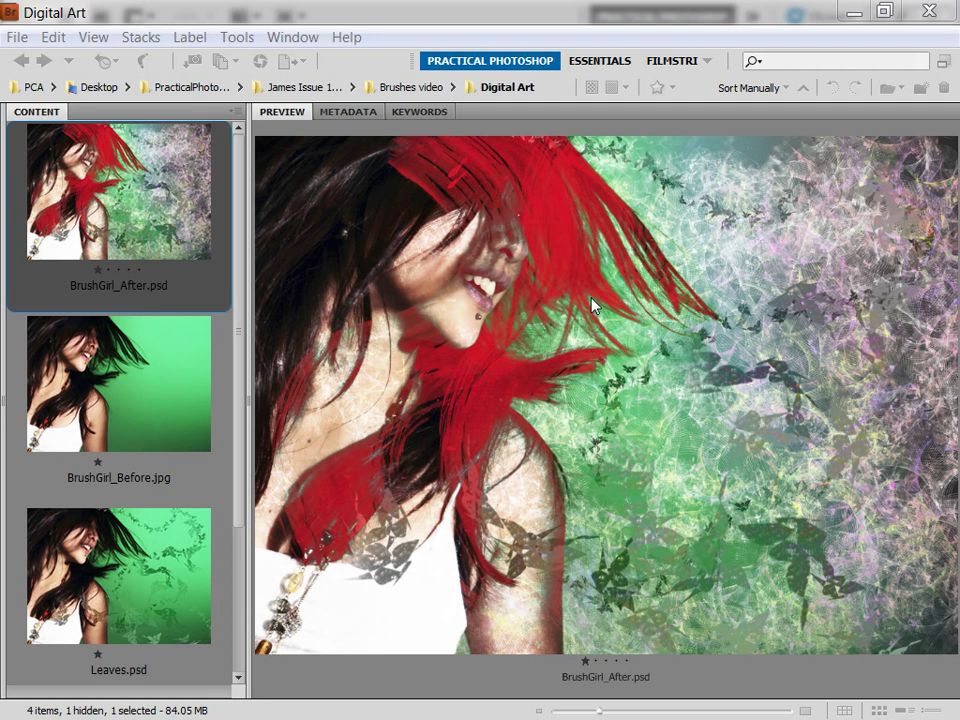
Step: Open BrushGirl_Before.jpg in Photoshop and choose the soft round 100 px brush preset
double_click(156, 431)
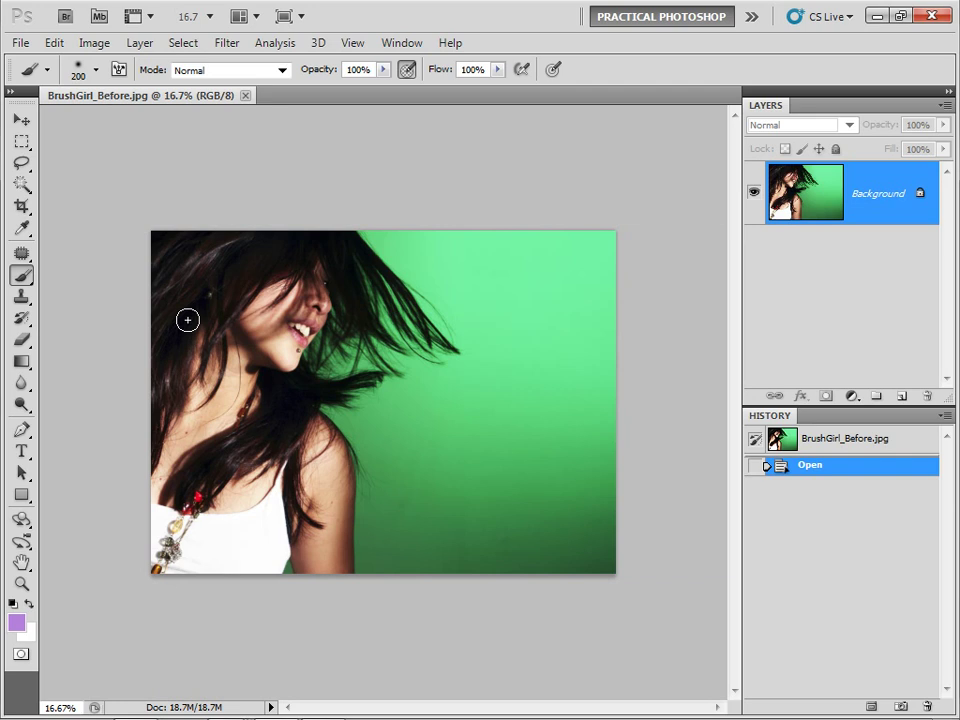
key(ctrl+plus)
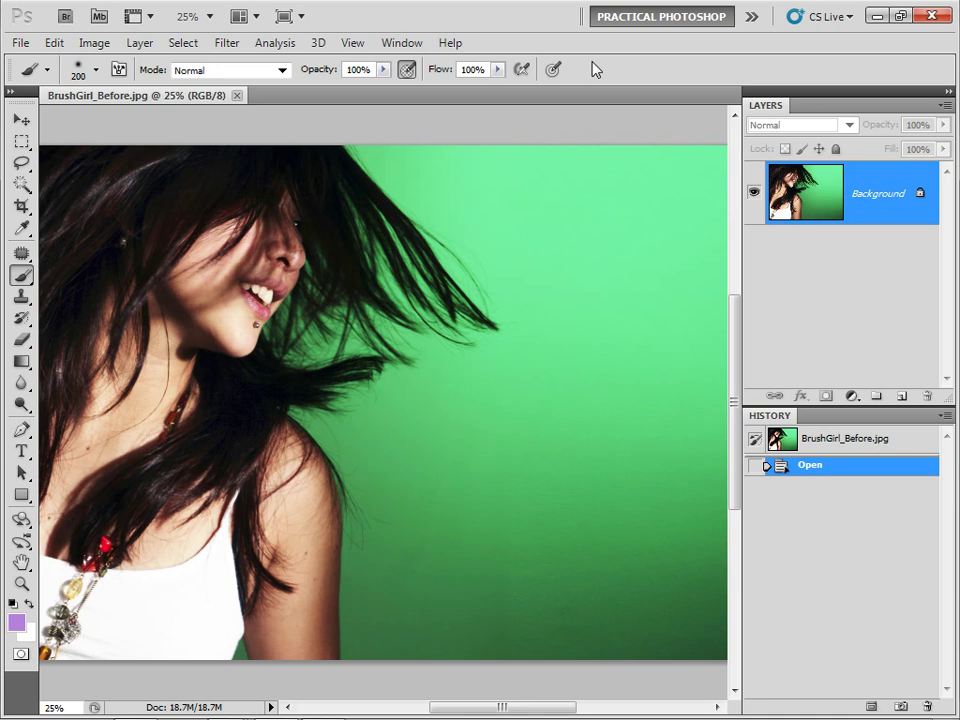
click(96, 70)
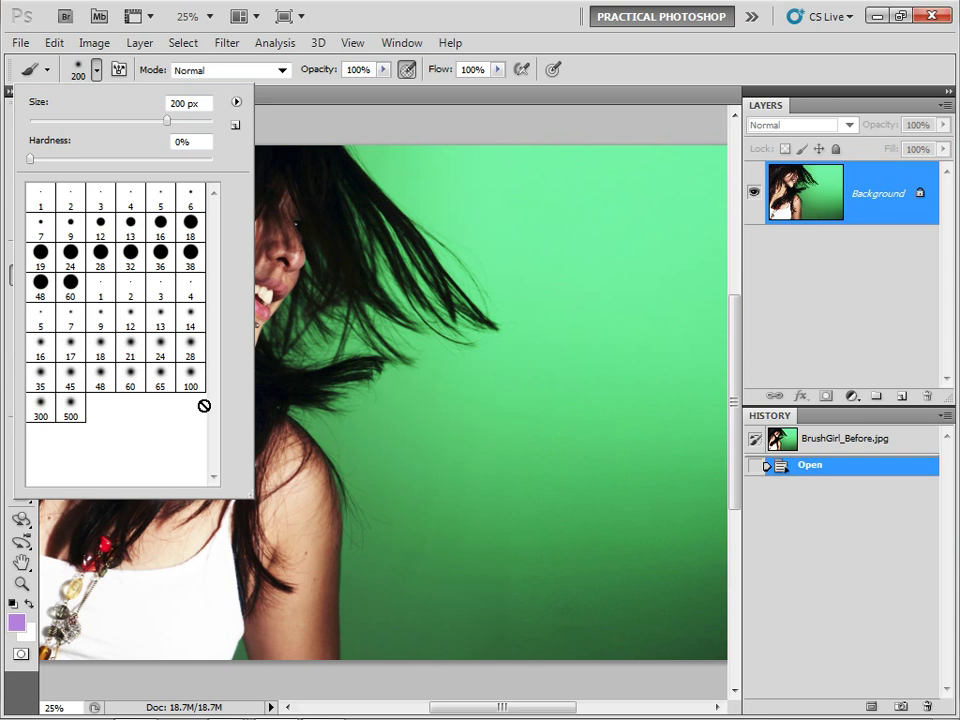
click(191, 381)
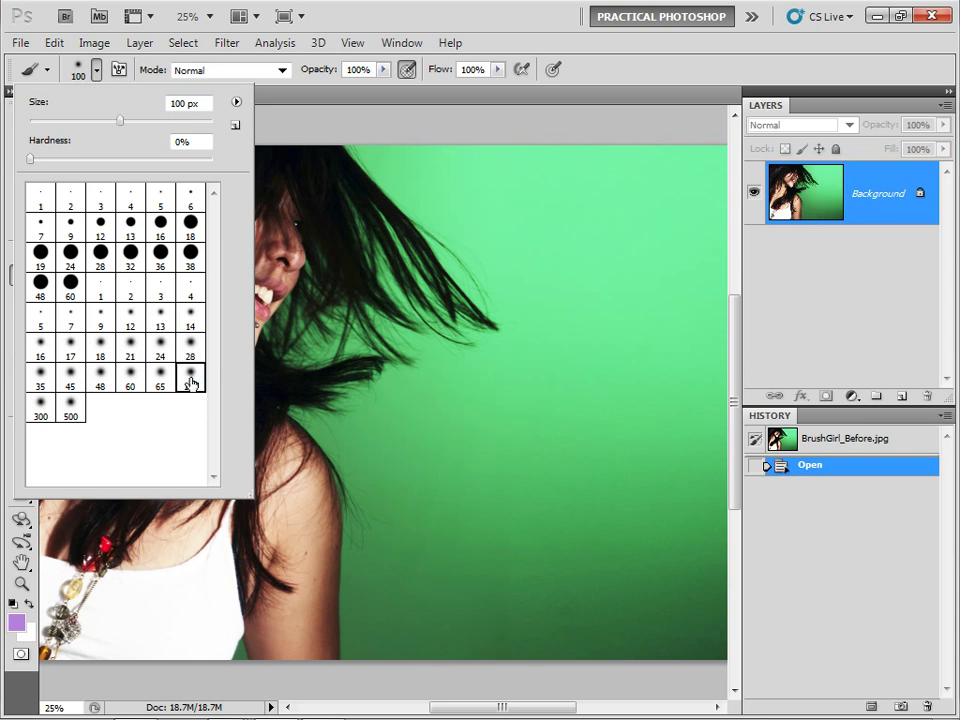
click(336, 19)
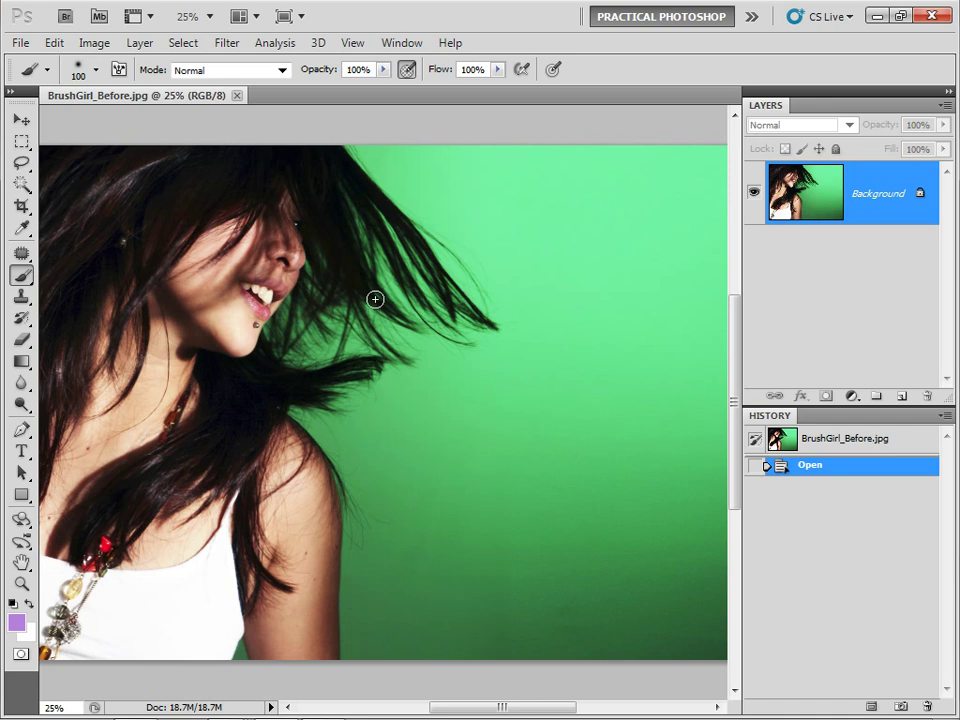
Step: Set the foreground colour to bright red, hex f90000
click(16, 622)
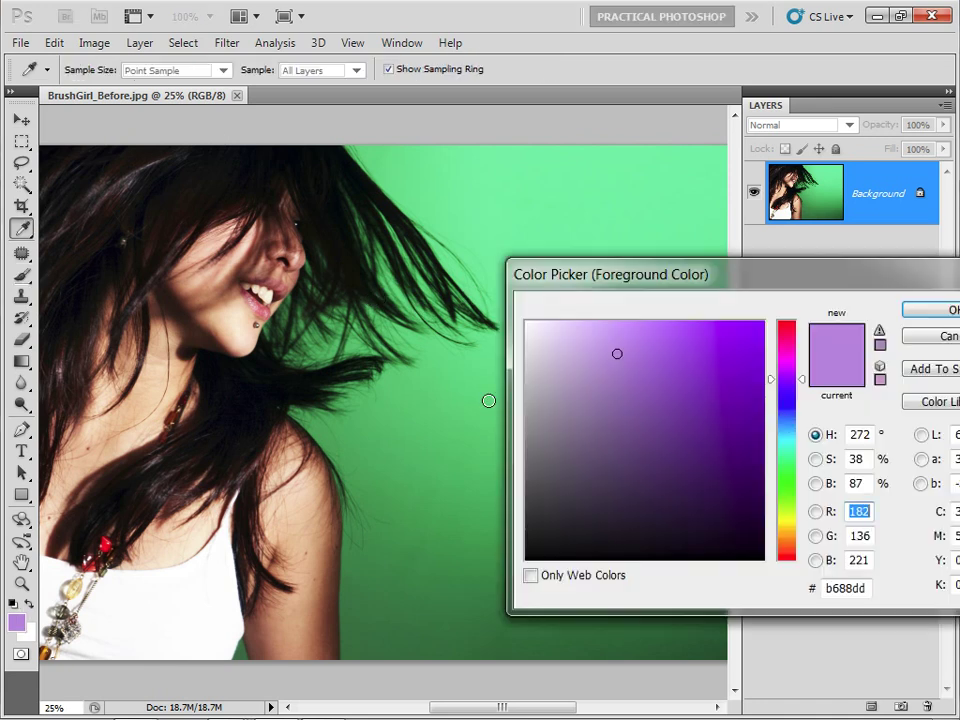
drag(786, 379, 786, 321)
click(764, 322)
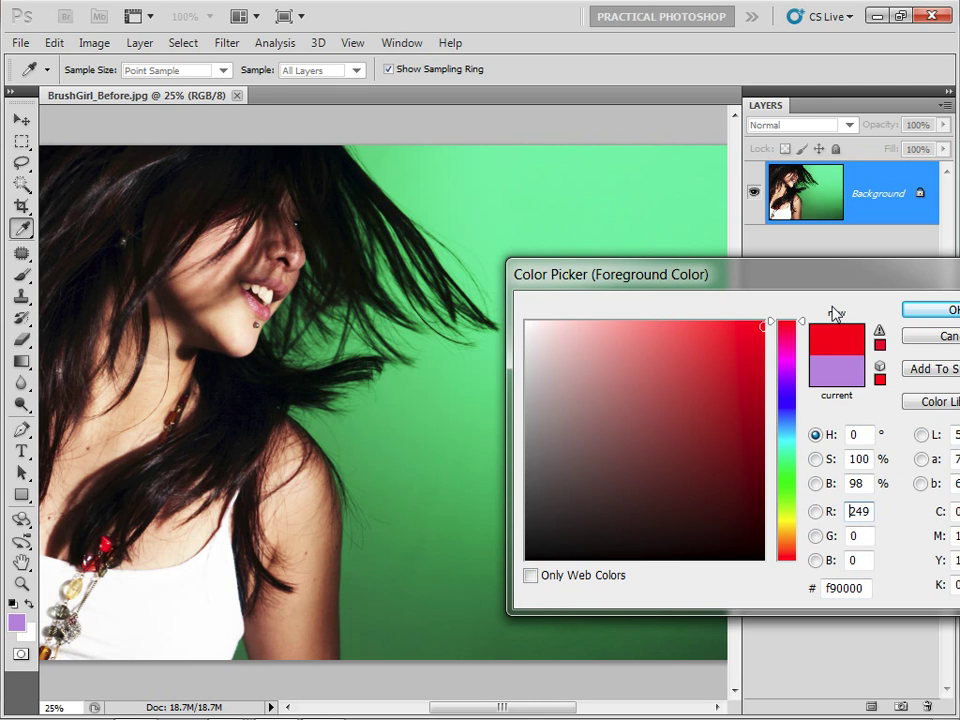
click(916, 311)
Step: Try painting red strokes over the green background beside the hair, enlarging the brush to 700 px
mouse_move(598, 222)
mouse_down()
mouse_move(452, 388)
mouse_move(555, 418)
mouse_move(495, 308)
mouse_move(518, 384)
mouse_move(521, 351)
mouse_move(506, 375)
mouse_move(518, 382)
mouse_move(529, 339)
mouse_move(561, 332)
mouse_move(560, 359)
mouse_move(510, 236)
mouse_move(437, 278)
mouse_move(496, 426)
mouse_move(591, 392)
mouse_up()
key(bracketright)
key(bracketright)
key(bracketright)
key(bracketright)
key(bracketright)
key(bracketright)
key(bracketright)
key(bracketright)
key(bracketright)
key(bracketright)
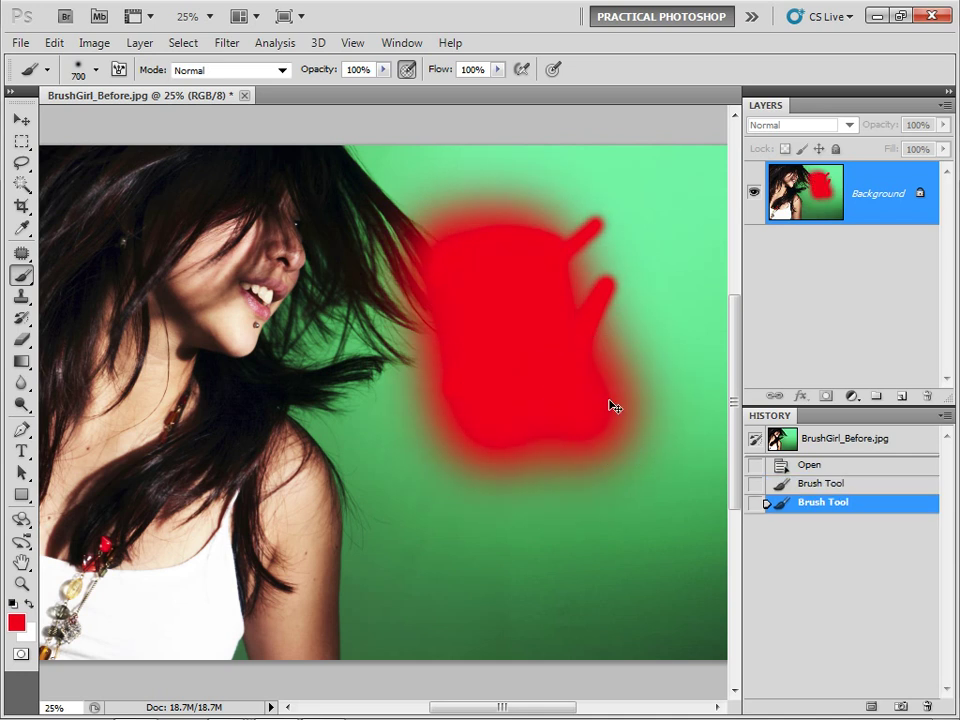
Step: Undo both red brush strokes and duplicate the Background layer
key(ctrl+alt+z)
key(ctrl+alt+z)
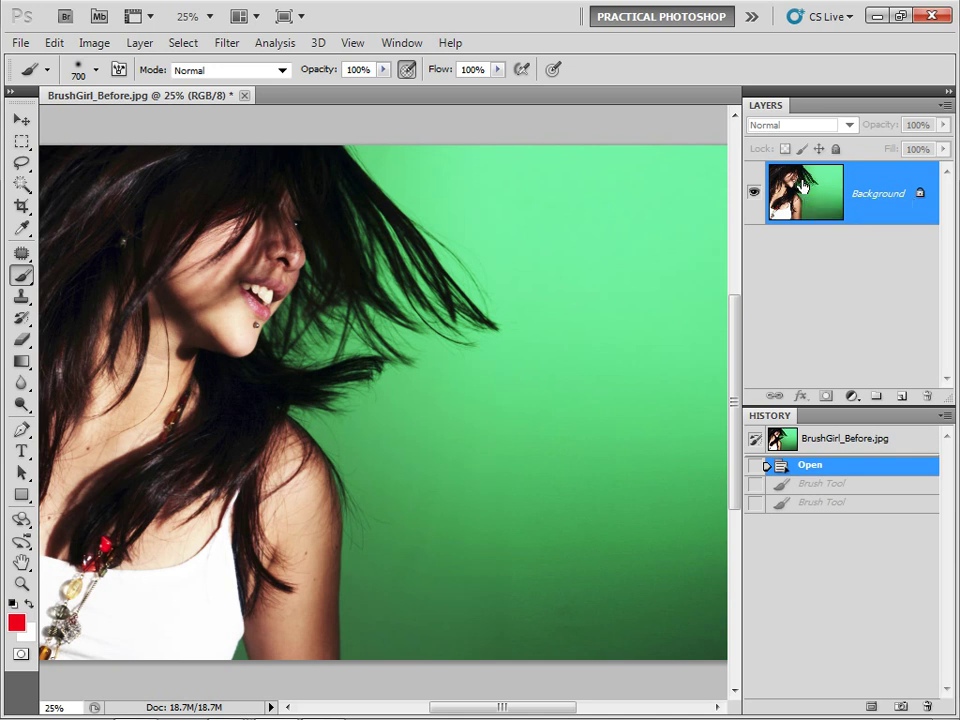
drag(802, 185, 901, 398)
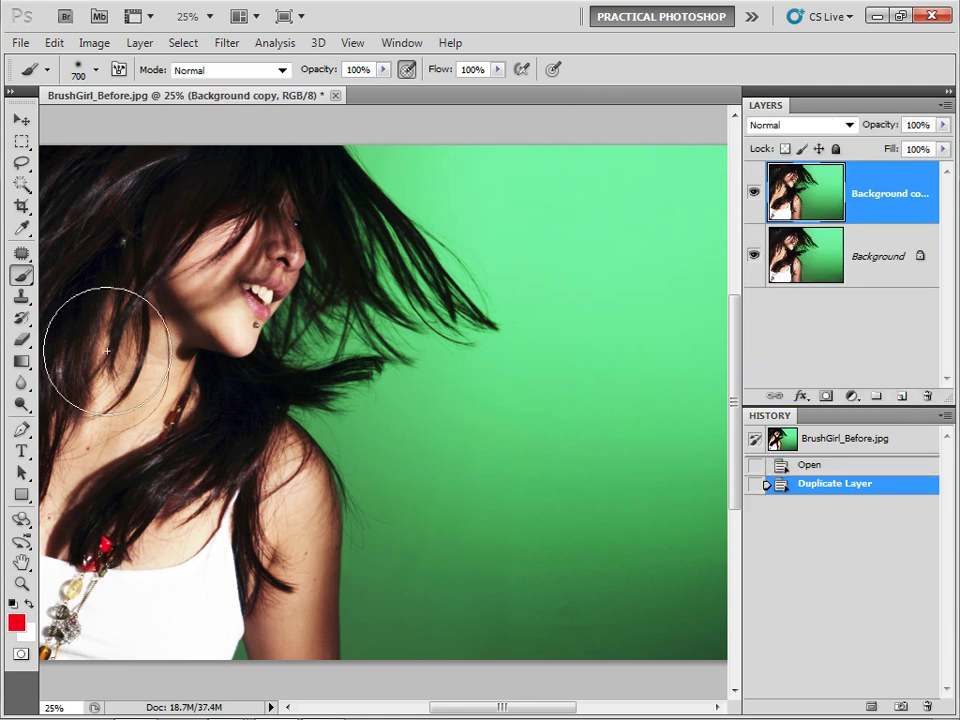
Step: Try a red stroke over the hair on the duplicate layer, compare it by toggling the layer's visibility, and undo the stroke
mouse_move(493, 279)
mouse_down()
mouse_move(418, 214)
mouse_move(360, 260)
mouse_up()
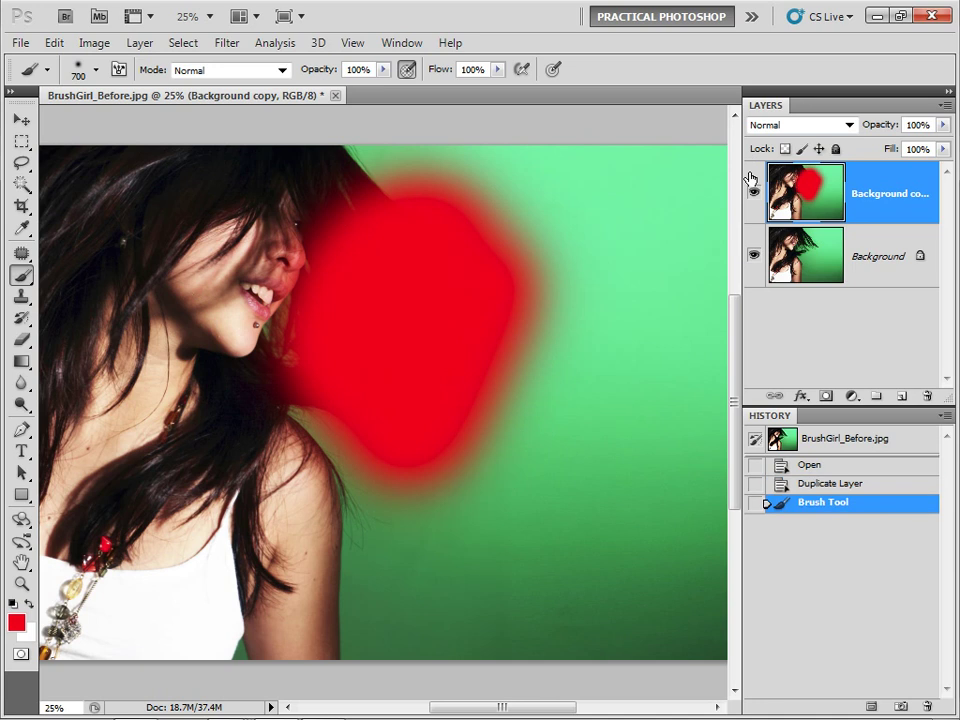
click(755, 191)
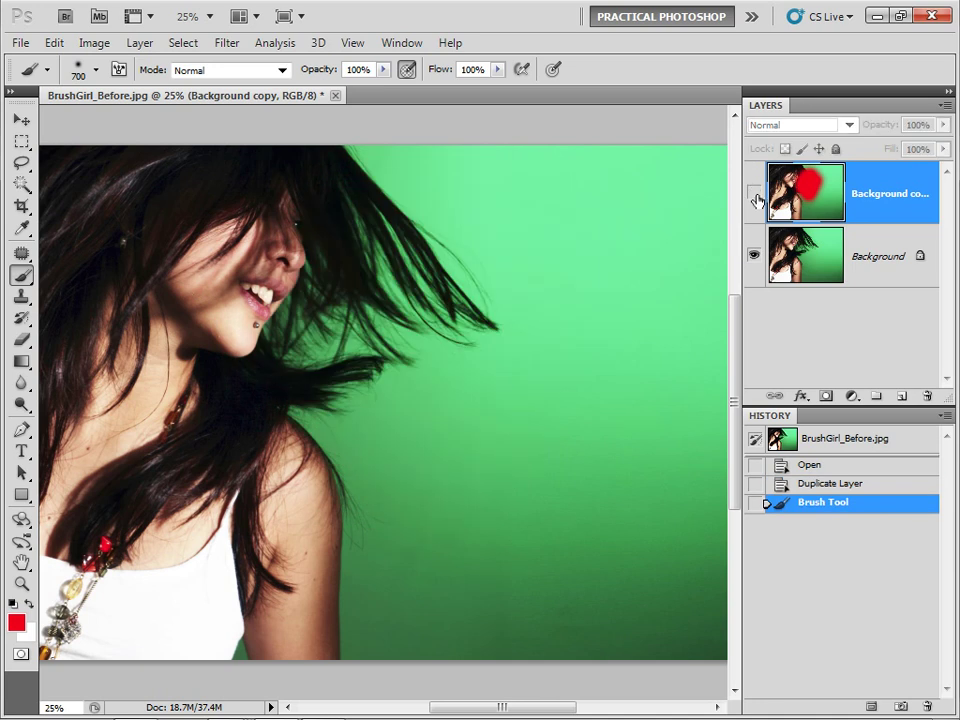
click(755, 193)
key(ctrl+z)
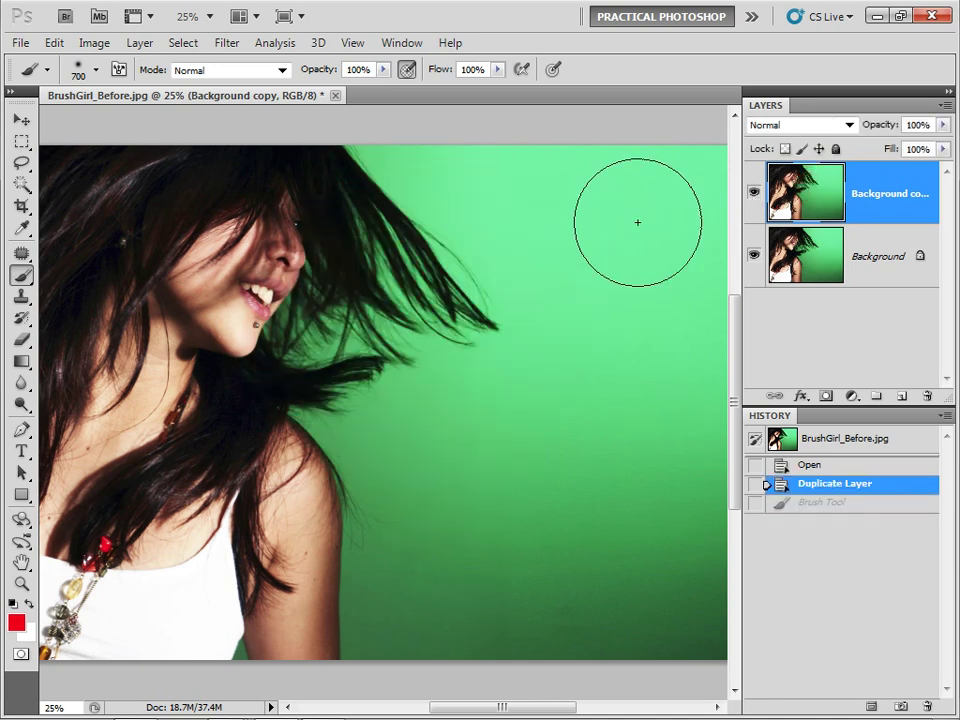
Step: Reduce the brush size to 400 px and set the brush's blending mode to Color
key(bracketleft)
key(bracketleft)
key(bracketleft)
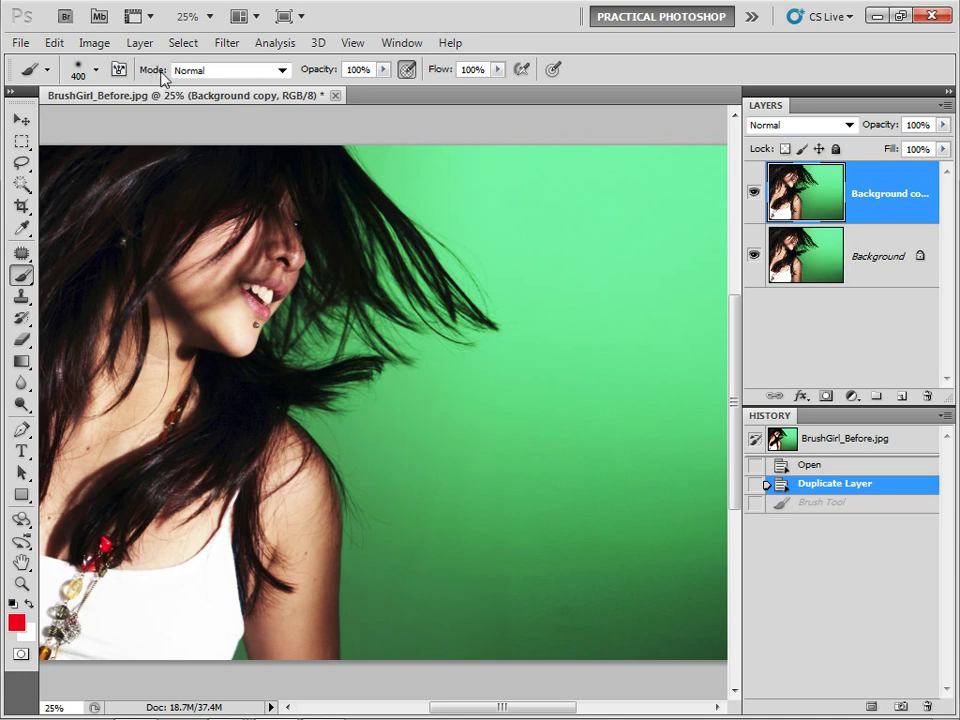
click(226, 76)
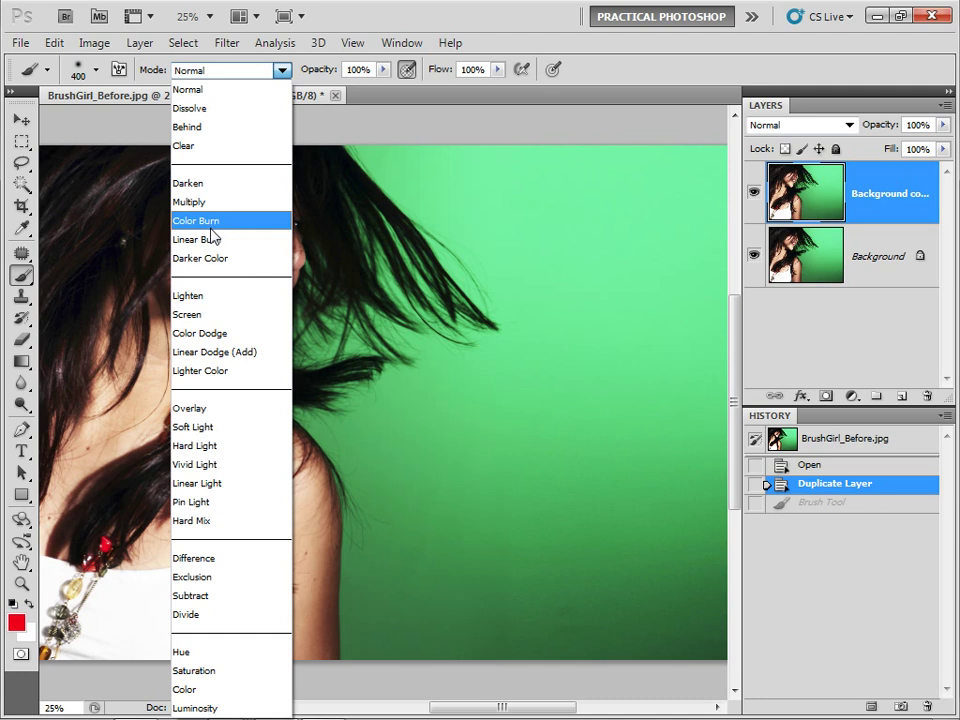
click(203, 694)
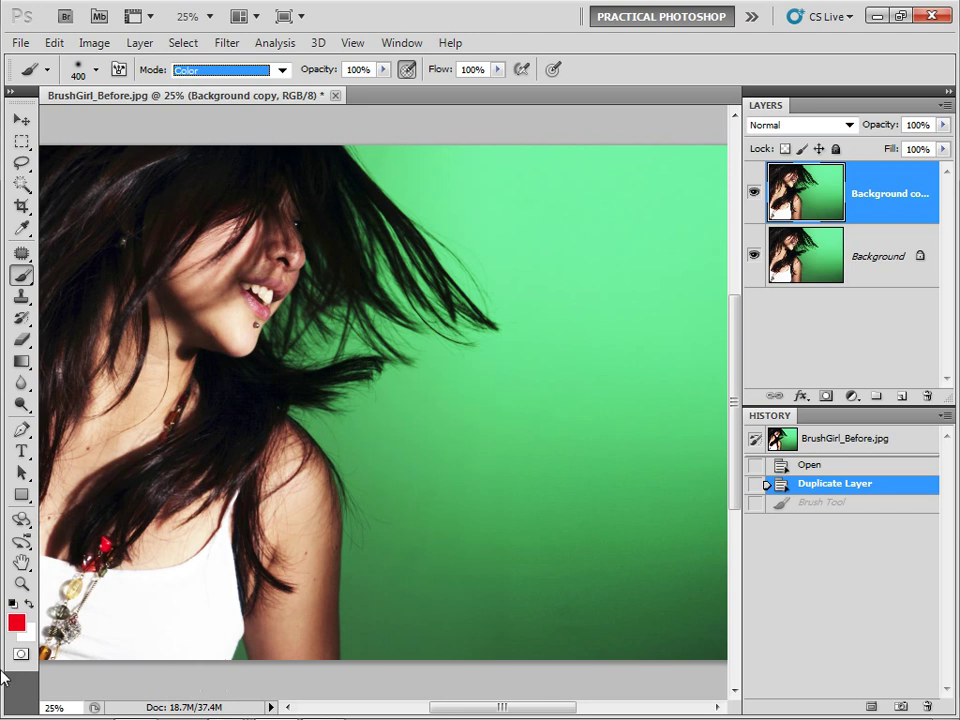
Step: Set the foreground colour to a blue-violet, hex 5f58f9
click(16, 622)
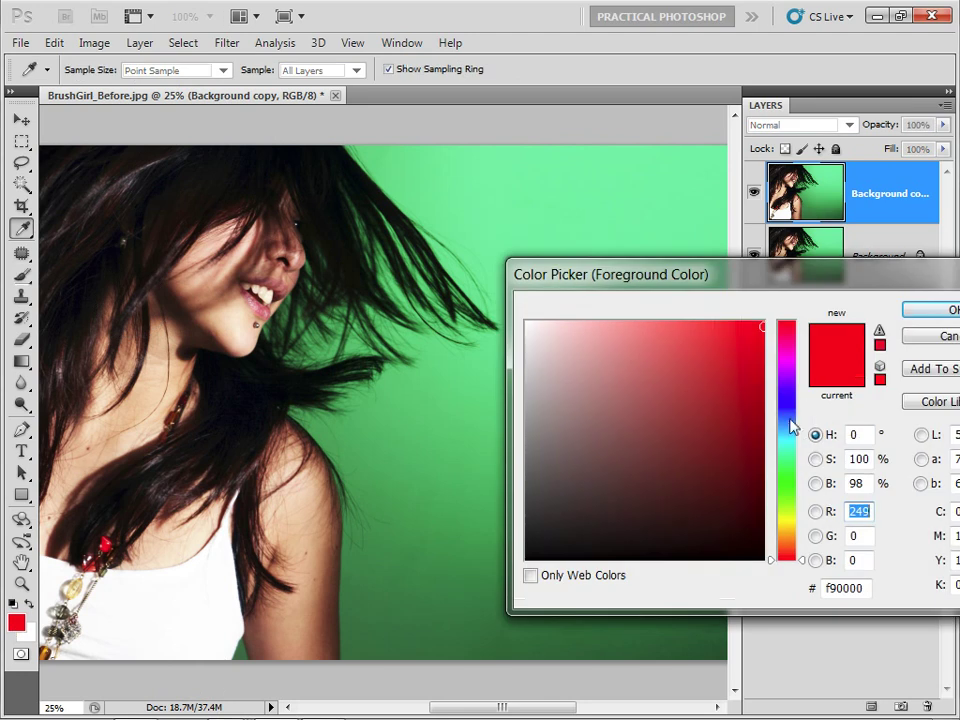
click(789, 398)
click(721, 326)
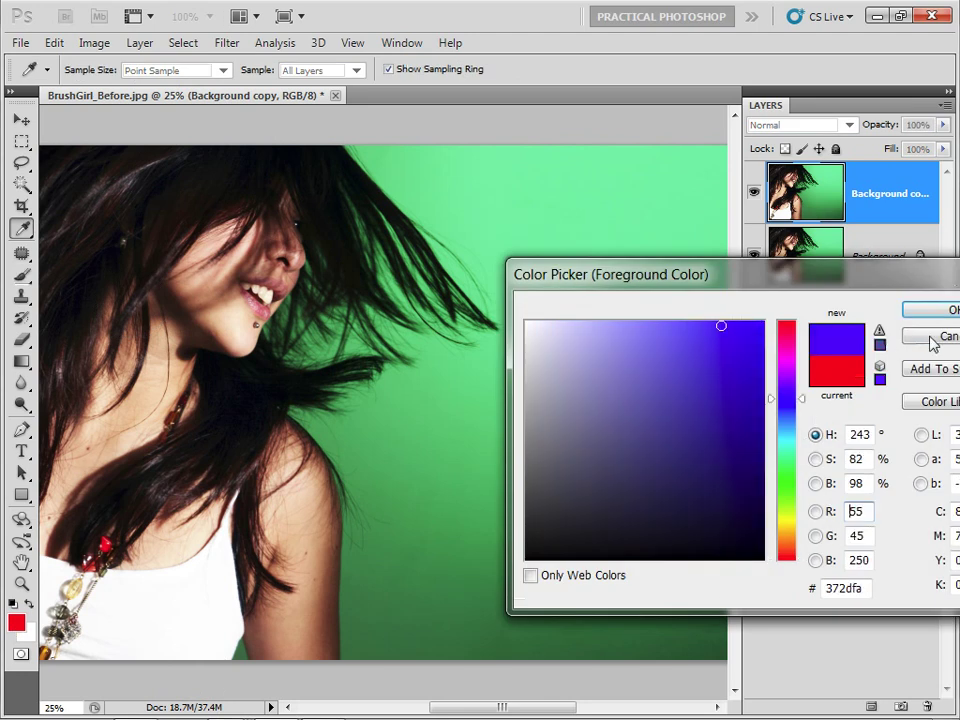
click(680, 327)
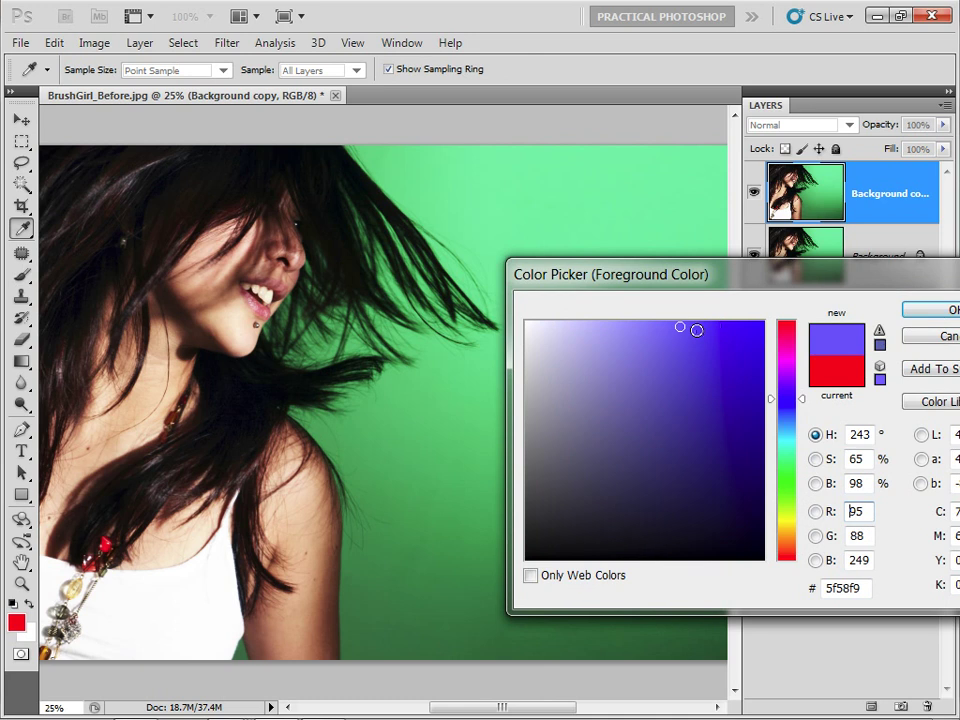
click(930, 310)
Step: Tint the woman's face, neck, chest and arm blue-violet on the duplicate layer using a 250 px brush
key(b)
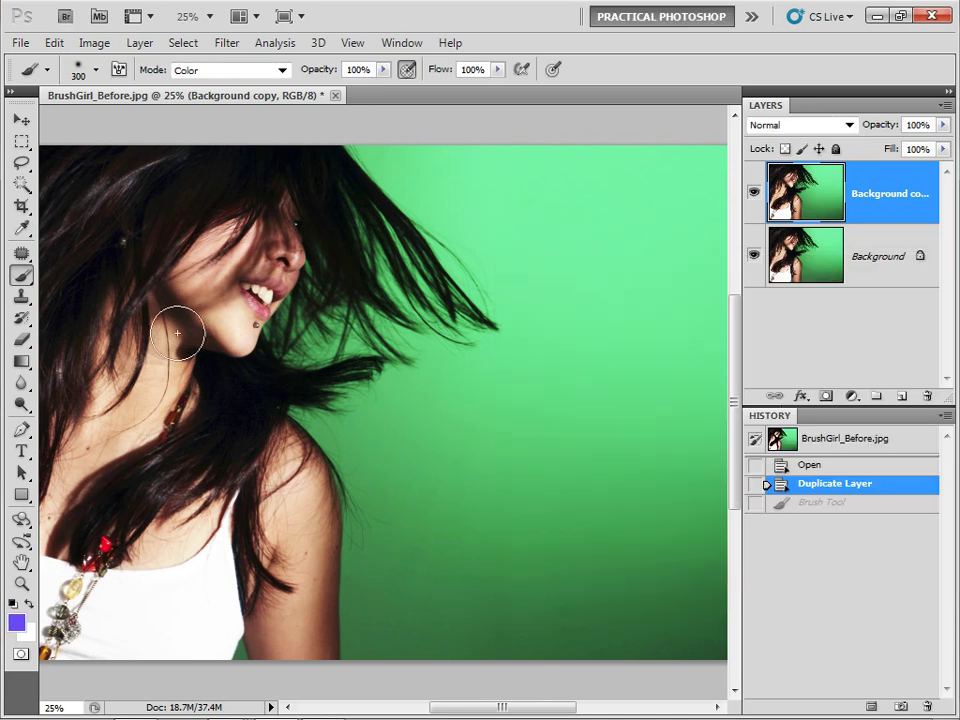
key(bracketleft)
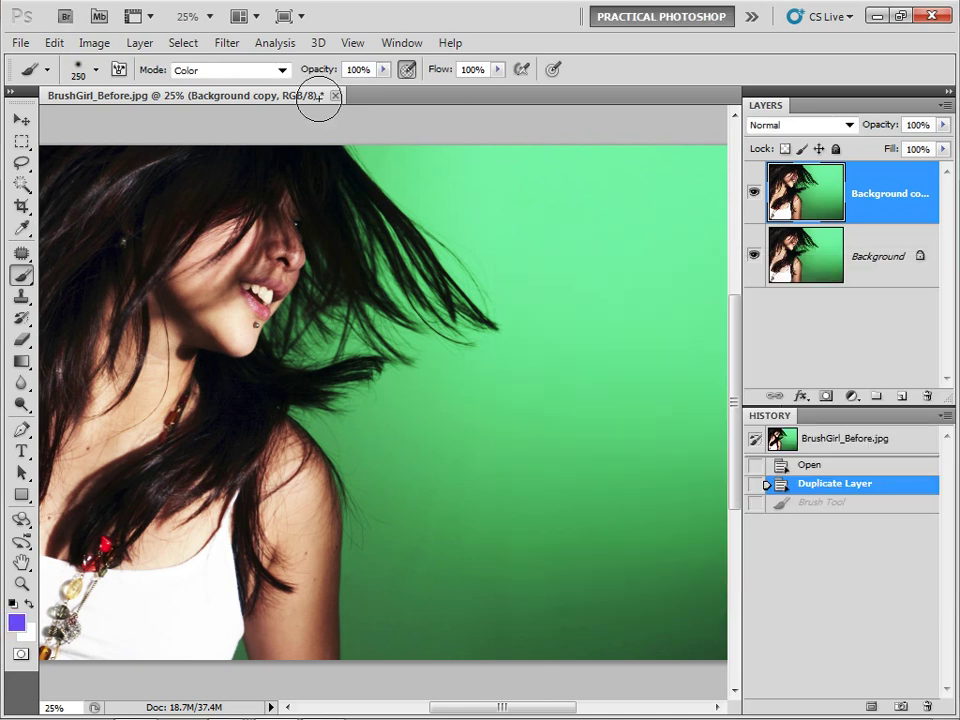
mouse_move(288, 195)
mouse_down()
mouse_move(242, 306)
mouse_move(280, 226)
mouse_move(231, 244)
mouse_move(126, 428)
mouse_move(135, 307)
mouse_move(53, 527)
mouse_move(167, 542)
mouse_move(236, 480)
mouse_move(263, 548)
mouse_move(294, 540)
mouse_move(294, 549)
mouse_move(303, 479)
mouse_move(223, 460)
mouse_move(206, 471)
mouse_up()
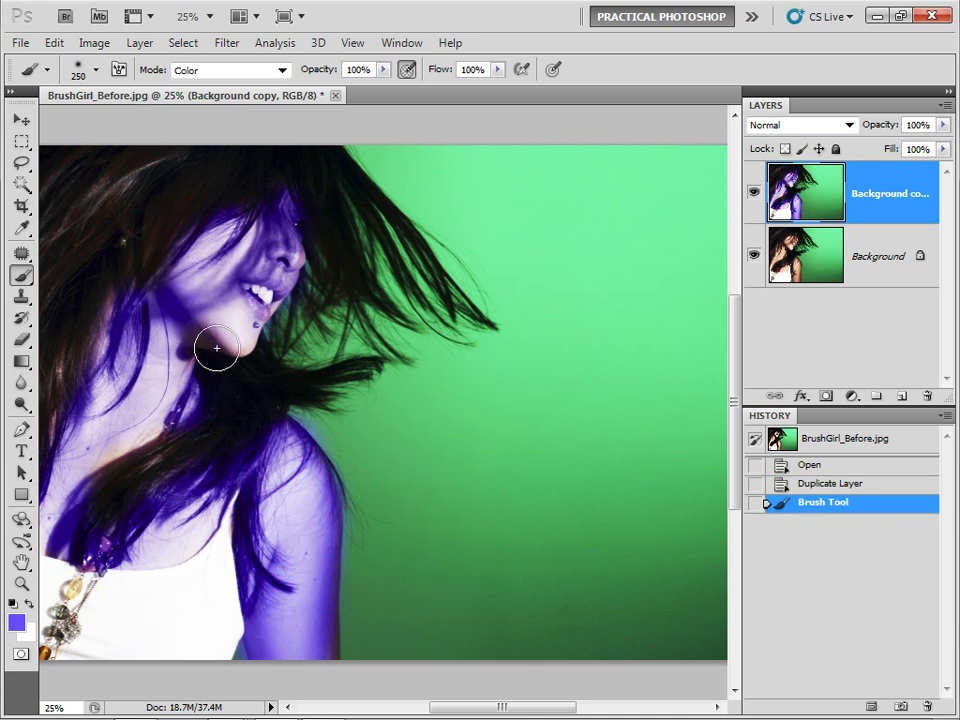
mouse_move(217, 348)
mouse_down()
mouse_move(208, 339)
mouse_move(229, 343)
mouse_move(232, 205)
mouse_move(227, 301)
mouse_move(124, 261)
mouse_move(39, 340)
mouse_move(61, 277)
mouse_up()
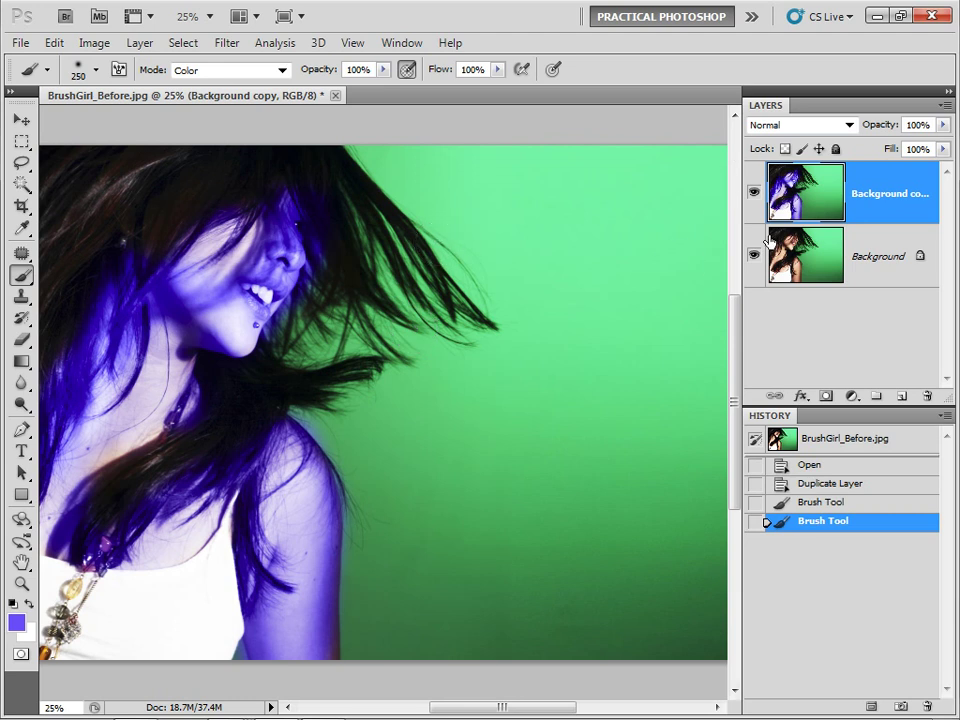
Step: Duplicate the original Background layer again and place the new copy at the top of the layer stack
drag(834, 242, 905, 398)
drag(814, 252, 811, 196)
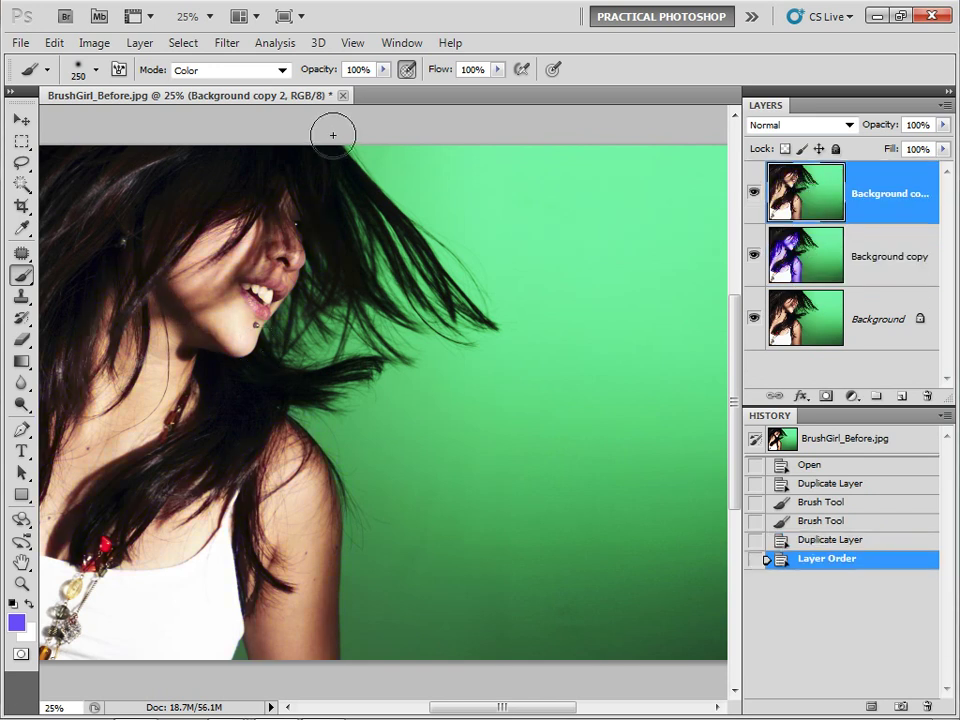
Step: Set the brush to Normal mode with 38% opacity and enlarge it to 700 px
click(201, 78)
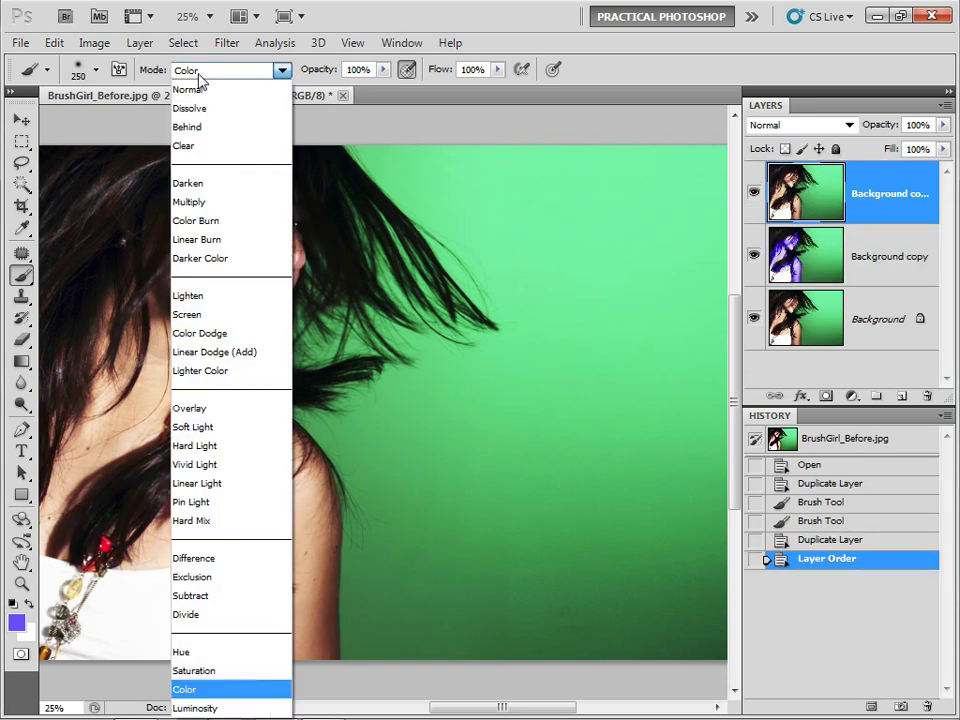
click(198, 88)
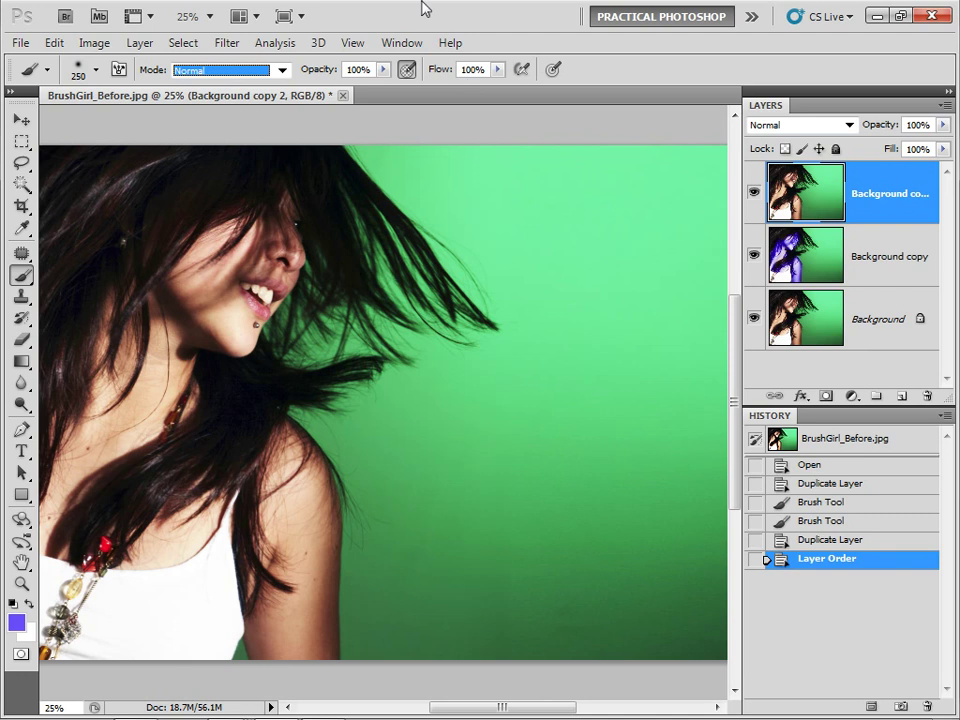
drag(327, 71, 275, 76)
key(bracketright)
key(bracketright)
key(bracketright)
key(bracketright)
key(bracketright)
Step: Paint overlapping semi-transparent blue-violet strokes over the blowing hair, reducing the brush to 300 px for the last stroke
mouse_move(379, 308)
mouse_down()
mouse_move(399, 368)
mouse_move(367, 353)
mouse_move(338, 223)
mouse_move(348, 222)
mouse_move(391, 381)
mouse_move(378, 358)
mouse_move(394, 381)
mouse_move(368, 380)
mouse_move(381, 366)
mouse_move(321, 257)
mouse_up()
drag(337, 353, 343, 274)
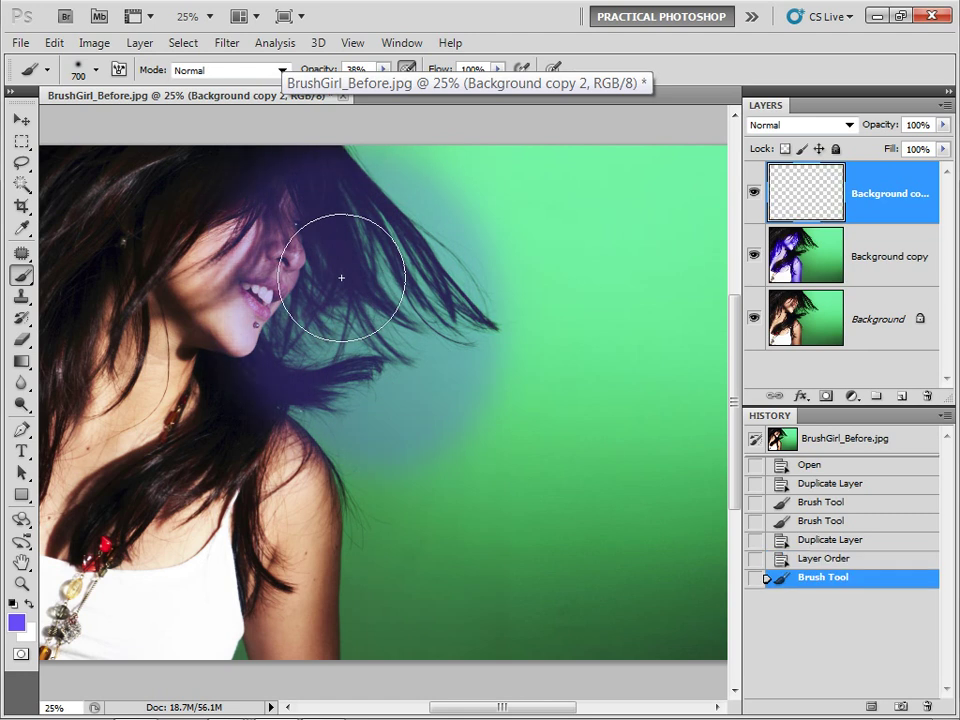
mouse_move(369, 235)
mouse_down()
mouse_move(390, 331)
mouse_move(363, 218)
mouse_move(411, 342)
mouse_move(375, 224)
mouse_move(433, 272)
mouse_move(420, 235)
mouse_up()
key(bracketleft)
key(bracketleft)
key(bracketleft)
key(bracketleft)
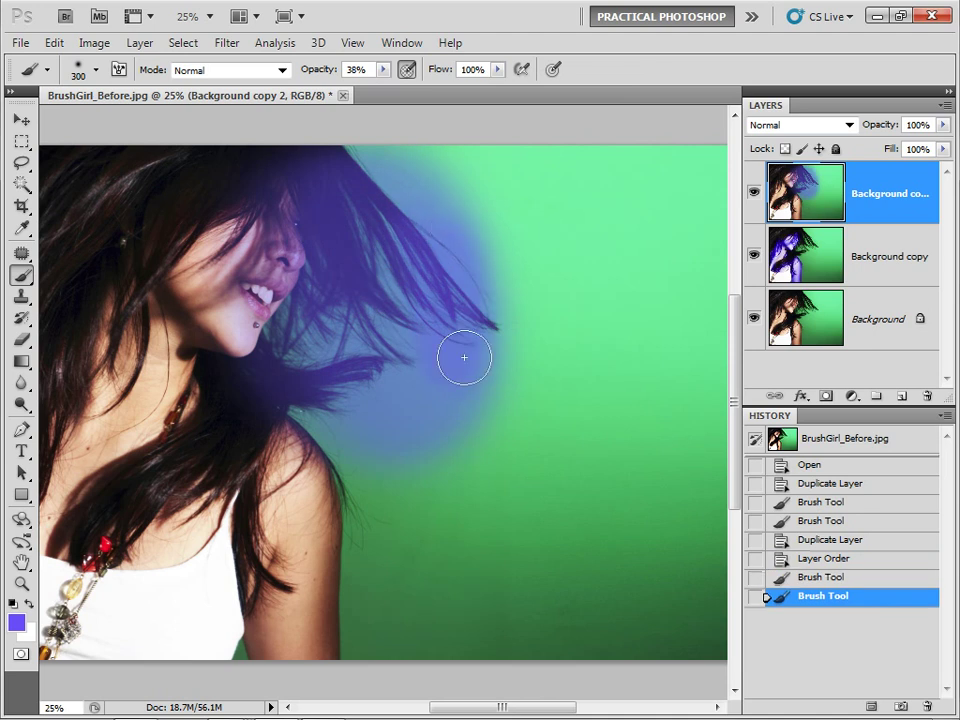
mouse_move(463, 356)
mouse_down()
mouse_move(403, 211)
mouse_move(368, 213)
mouse_move(359, 294)
mouse_move(378, 178)
mouse_up()
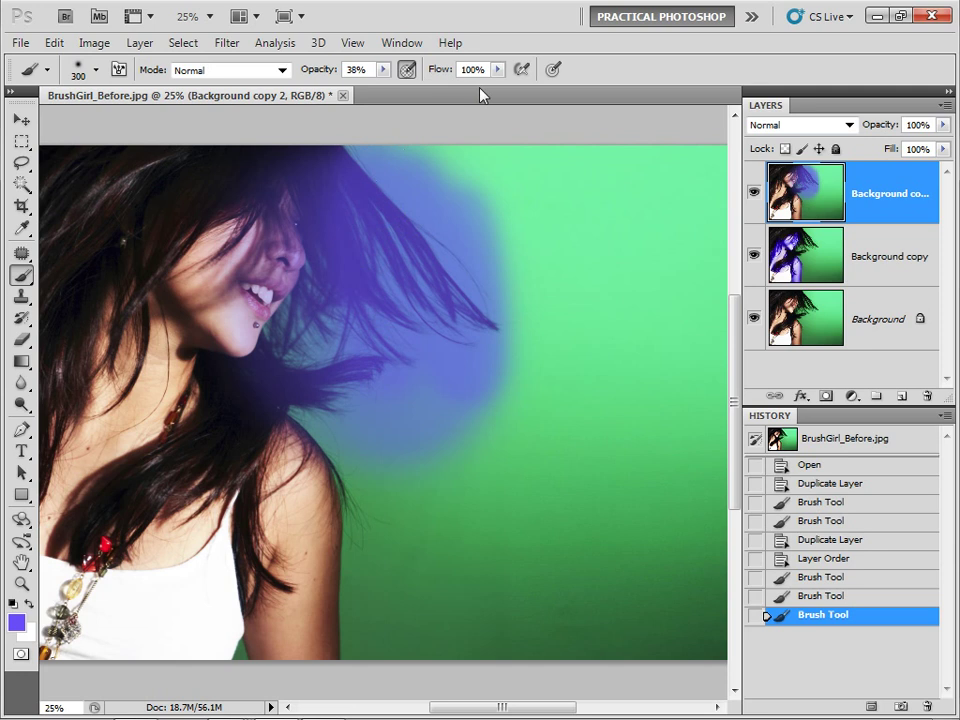
Step: Set the brush opacity to 100% and its flow to 44%
key(bracketleft)
key(3)
key(8)
key(0)
drag(446, 71, 399, 83)
key(bracketright)
key(bracketright)
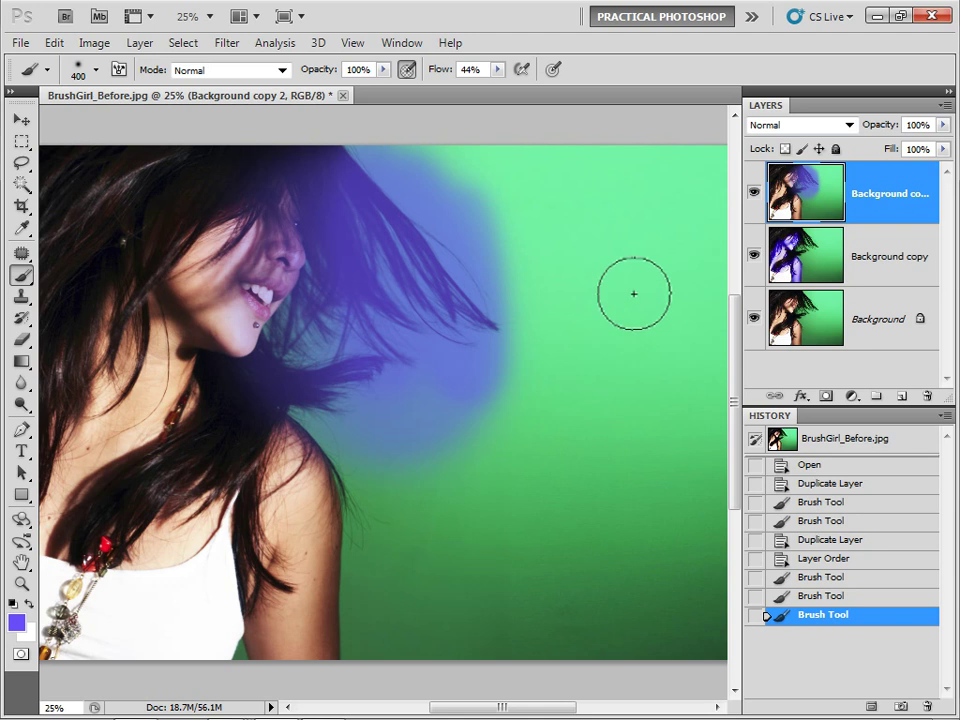
Step: Paint a looping, self-crossing stroke over the green background with a 300 px brush
key(bracketleft)
mouse_move(654, 281)
mouse_down()
mouse_move(591, 313)
mouse_move(546, 441)
mouse_move(549, 514)
mouse_move(563, 548)
mouse_move(608, 572)
mouse_move(645, 569)
mouse_move(682, 530)
mouse_move(695, 478)
mouse_move(676, 434)
mouse_move(580, 410)
mouse_move(536, 432)
mouse_up()
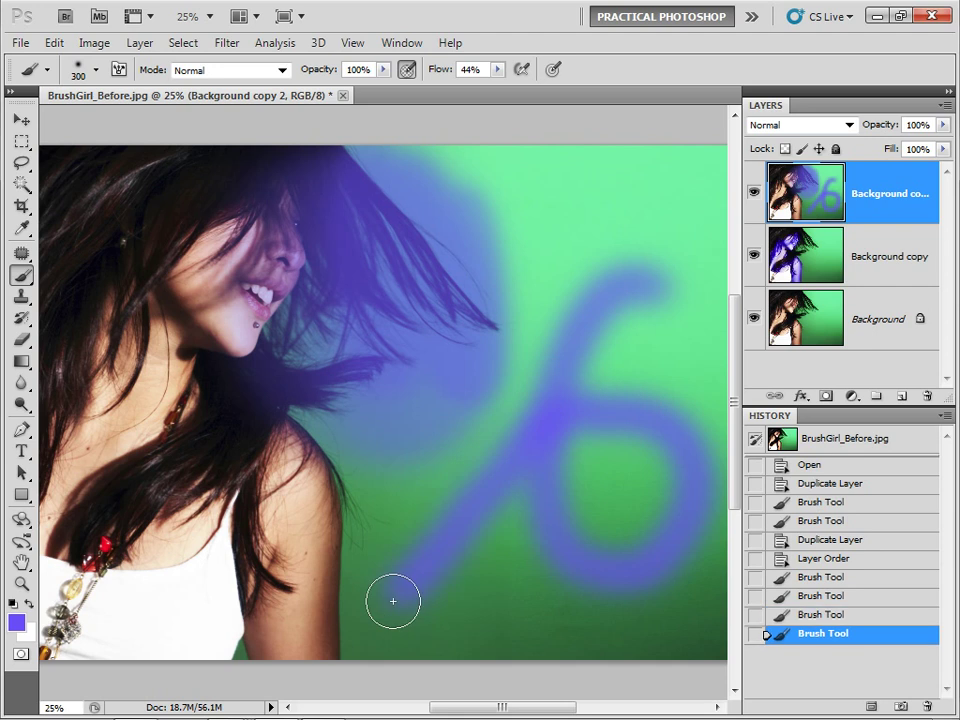
drag(392, 602, 581, 429)
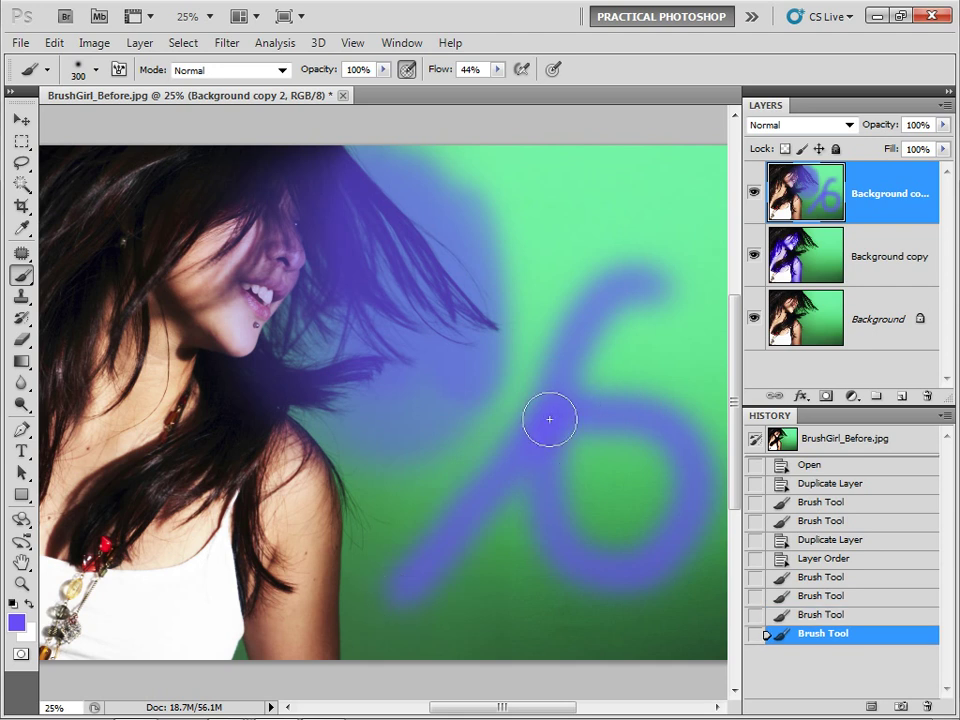
key(bracketright)
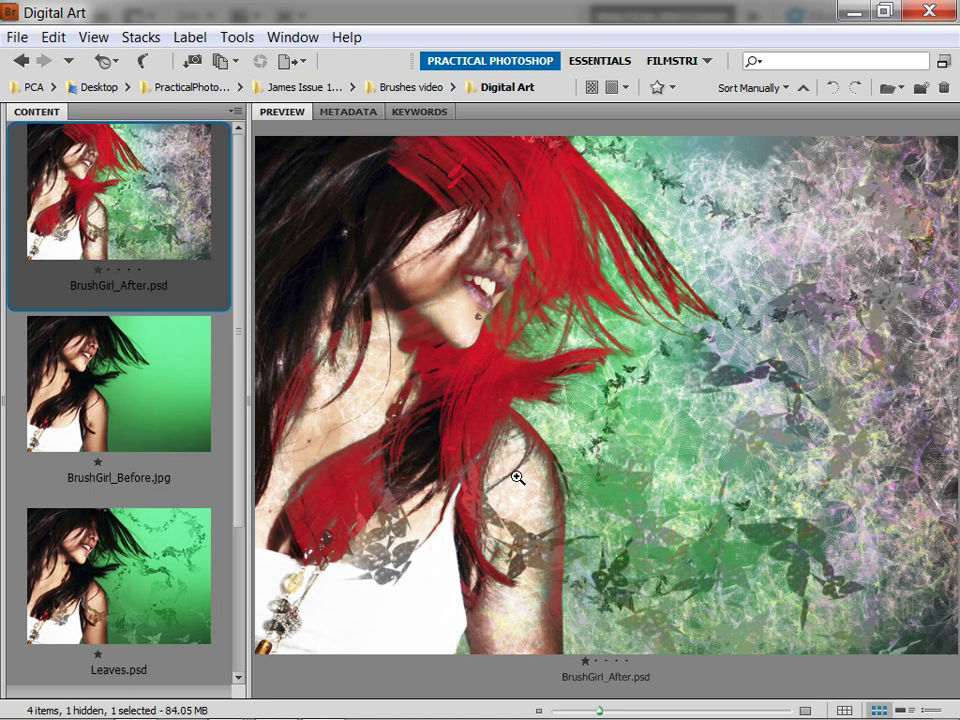
Step: Switch to Bridge, open the Eyelash folder inside Brushes video, and preview Eyelash_After.psd
click(22, 61)
scroll(107, 358, down, 5)
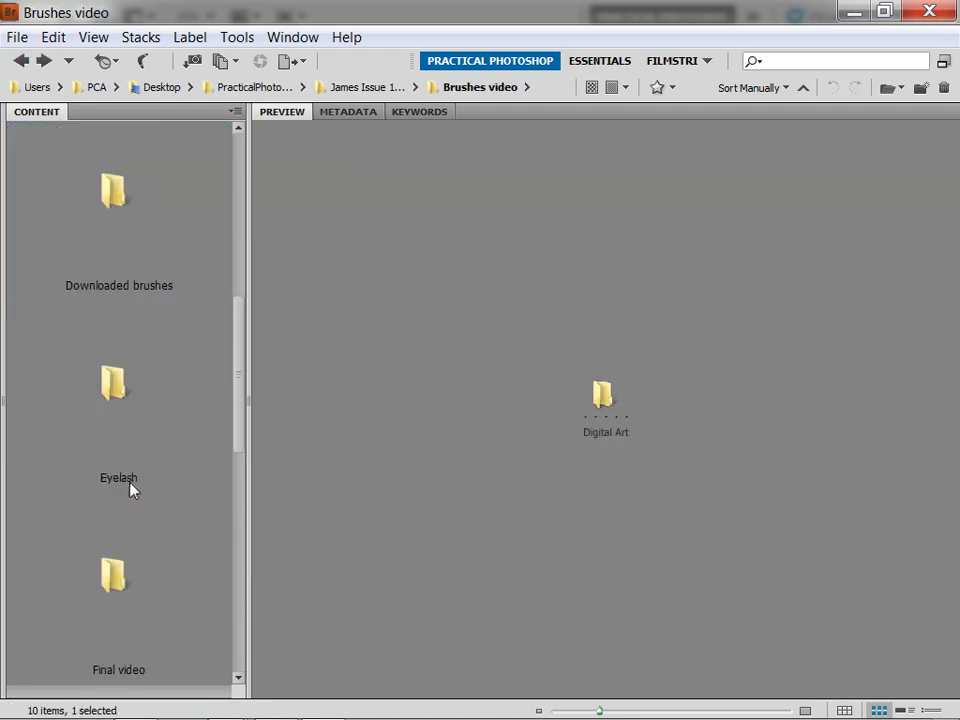
double_click(122, 403)
click(118, 190)
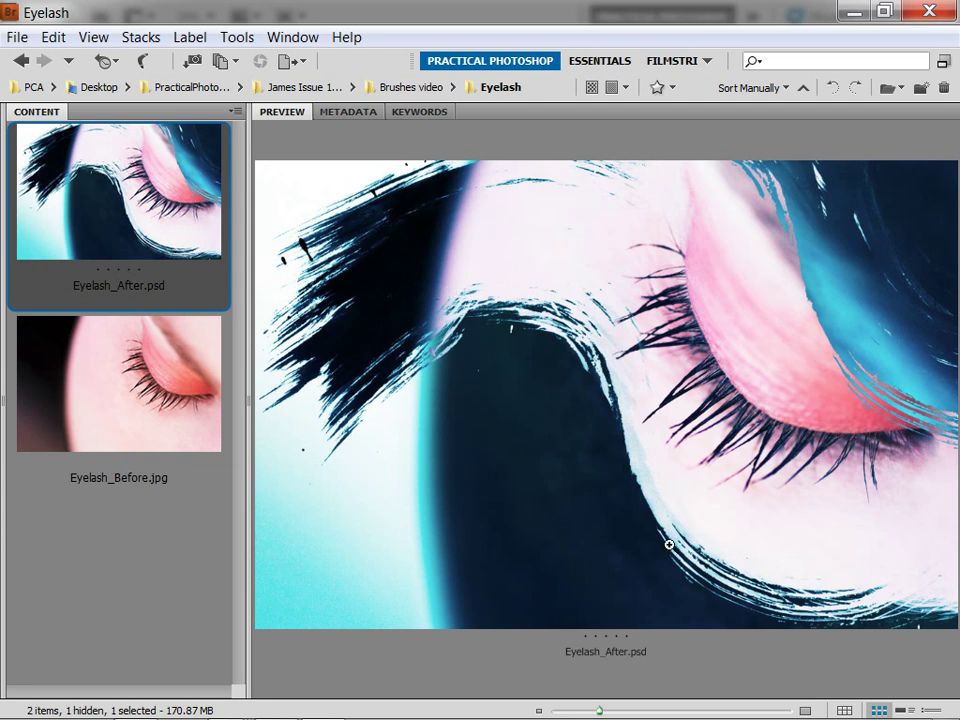
Step: Open Eyelash_Before.jpg in Photoshop, and close the BrushGirl_Before document, saving it as a PSD in the Digital Art folder
click(165, 404)
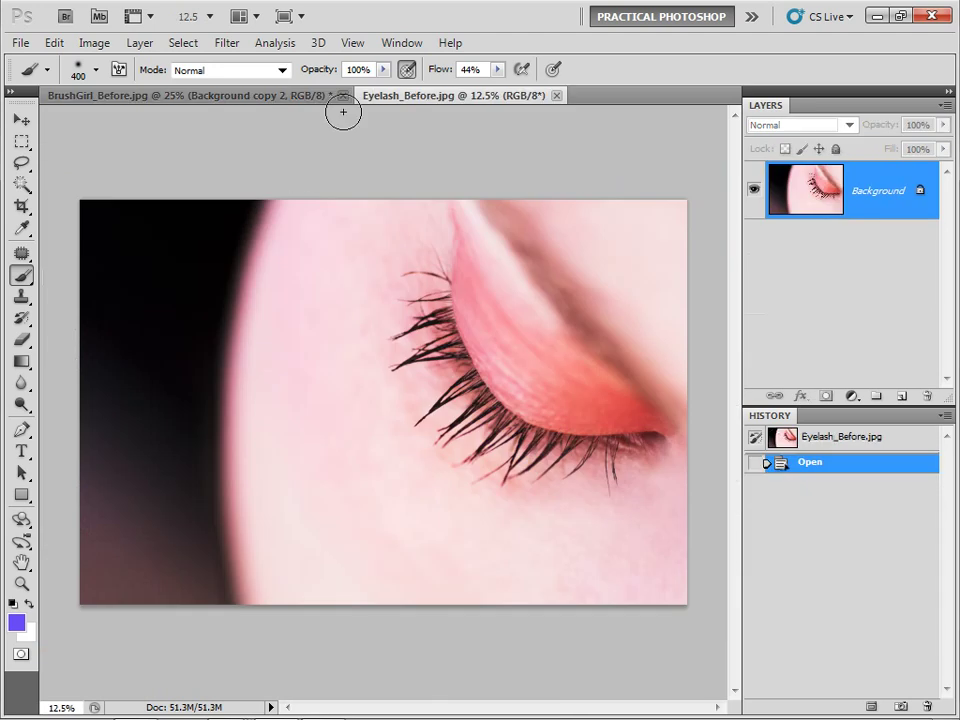
click(290, 97)
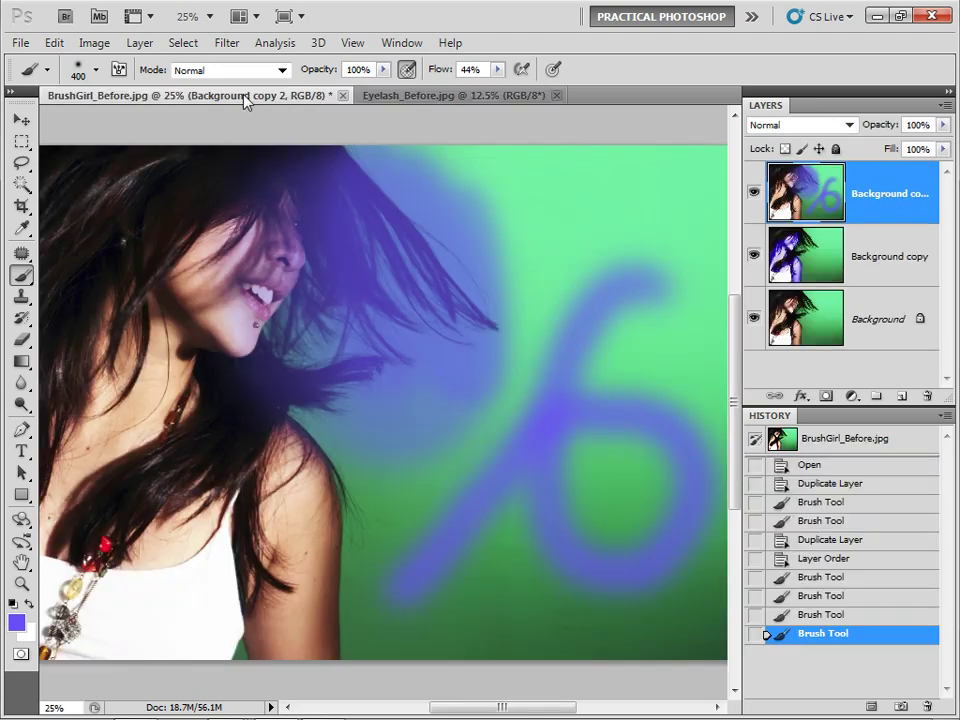
click(341, 95)
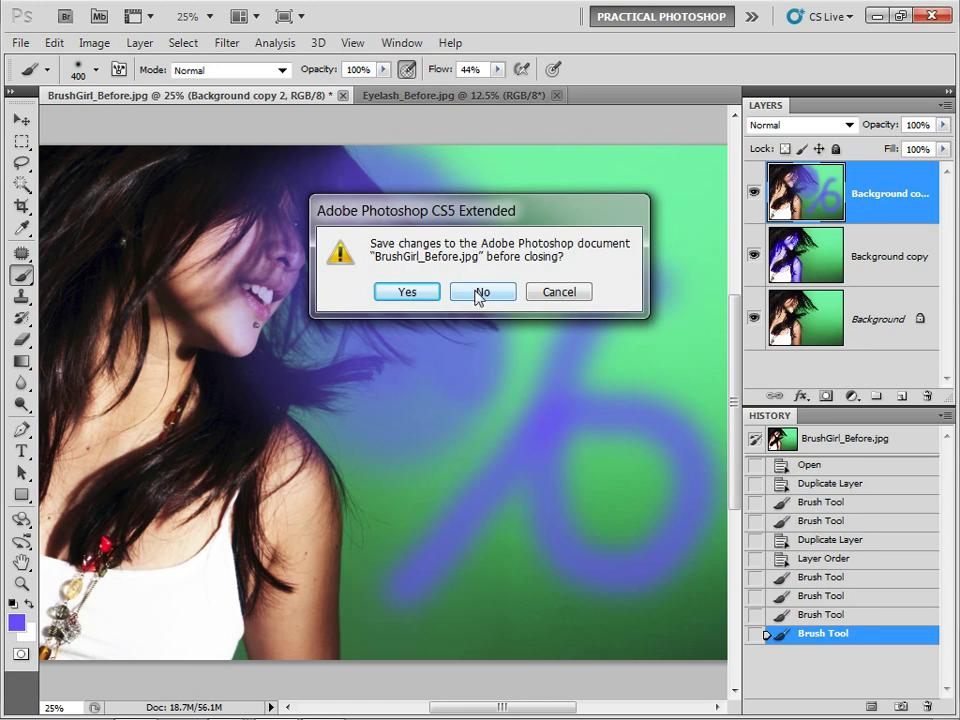
click(405, 293)
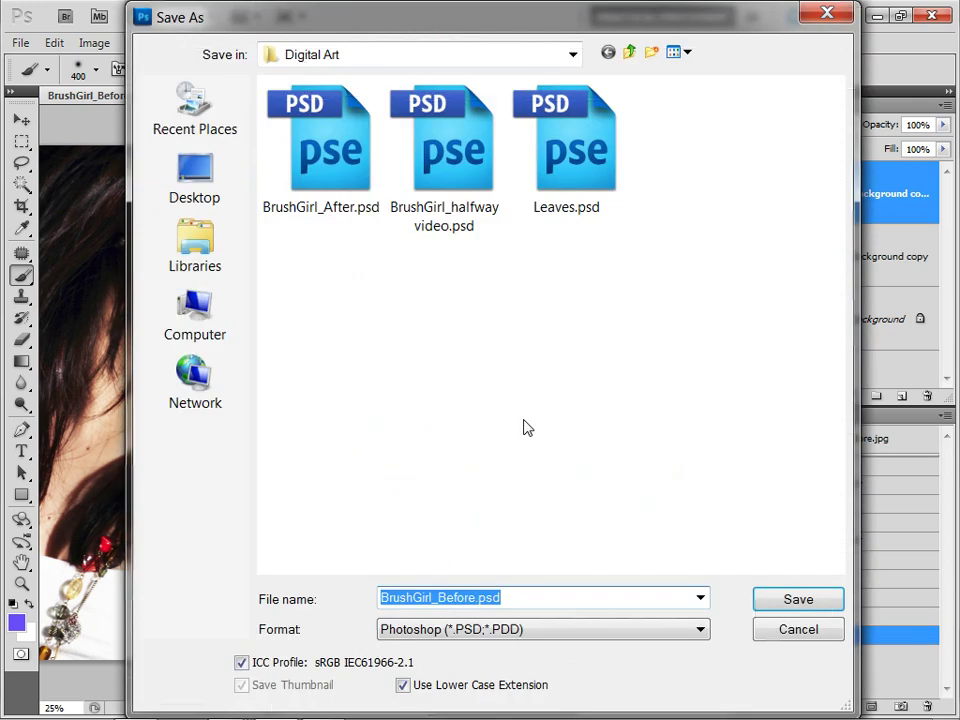
click(476, 597)
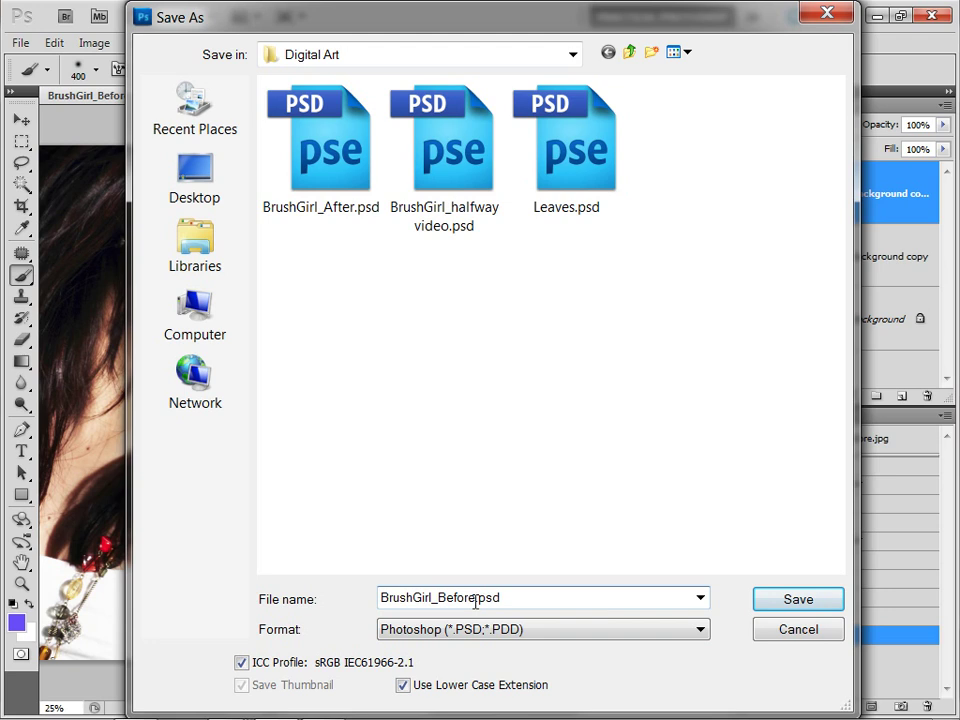
key(Return)
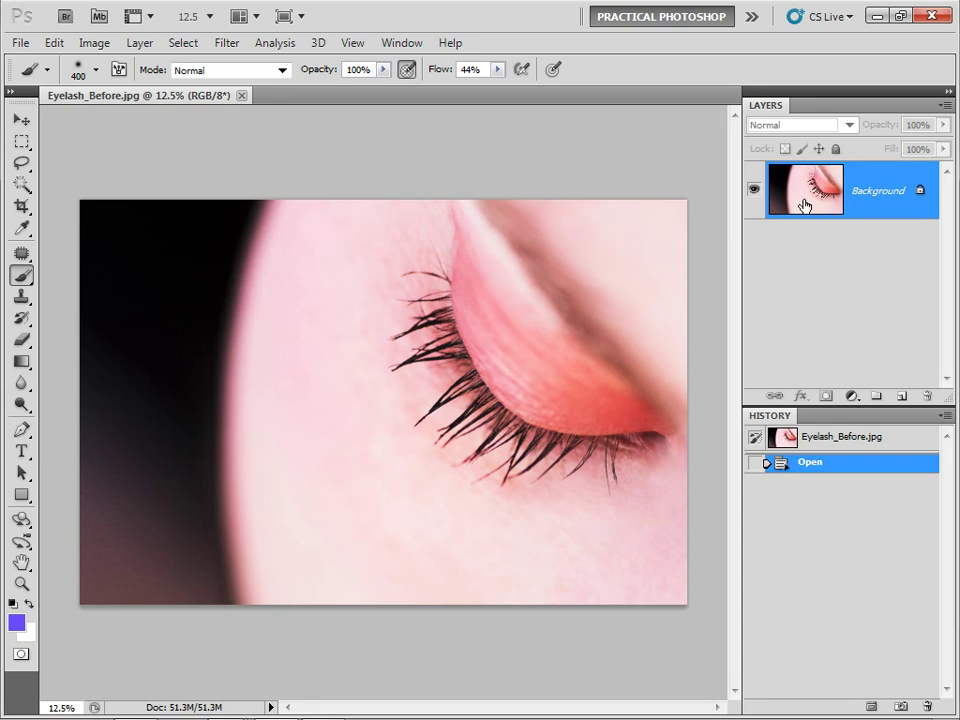
Step: Duplicate the eyelash image's Background layer and name the copy Inverted
drag(793, 199, 901, 396)
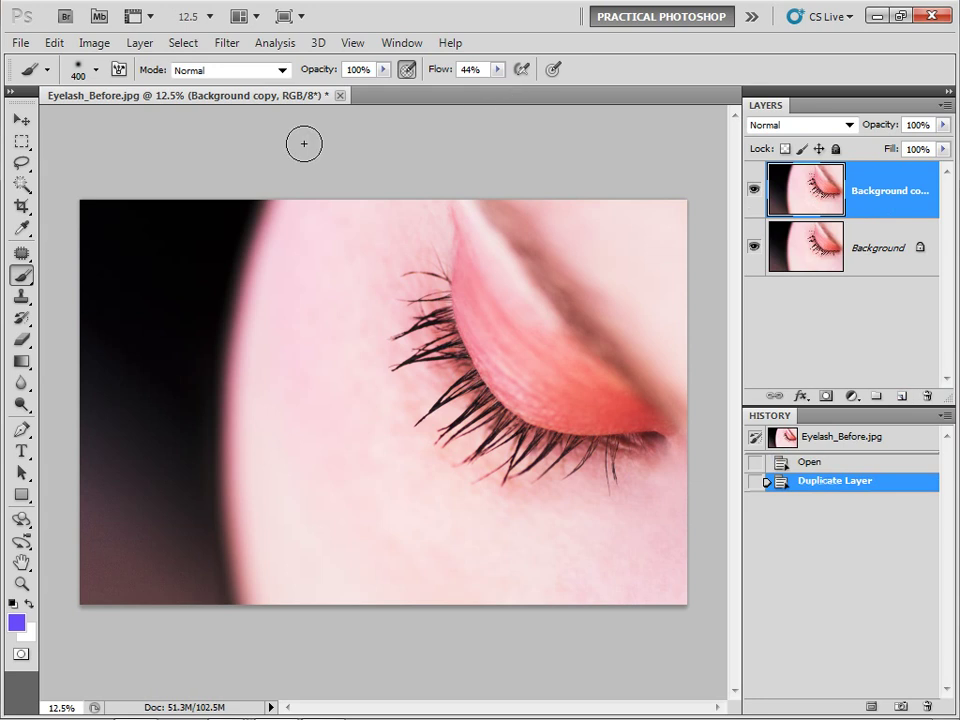
double_click(866, 197)
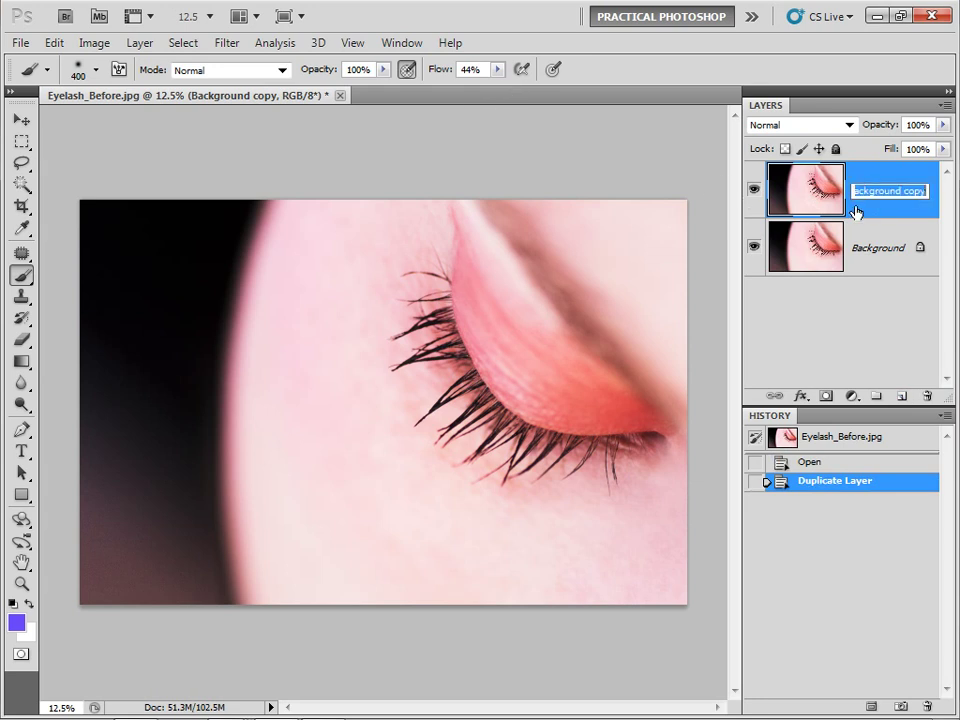
text(In)
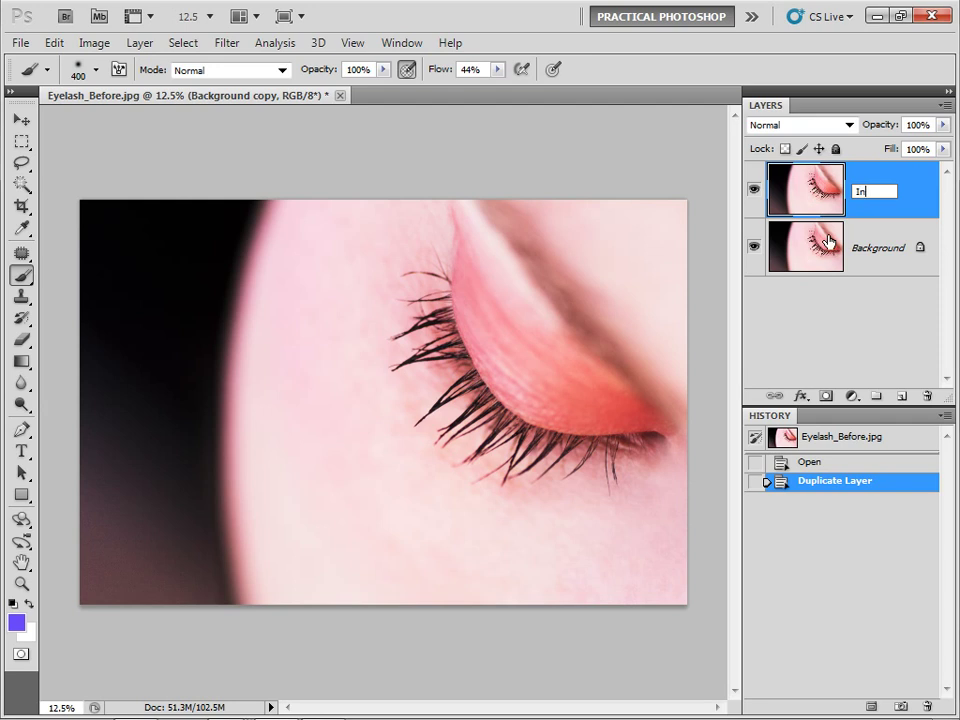
text(verted)
key(Return)
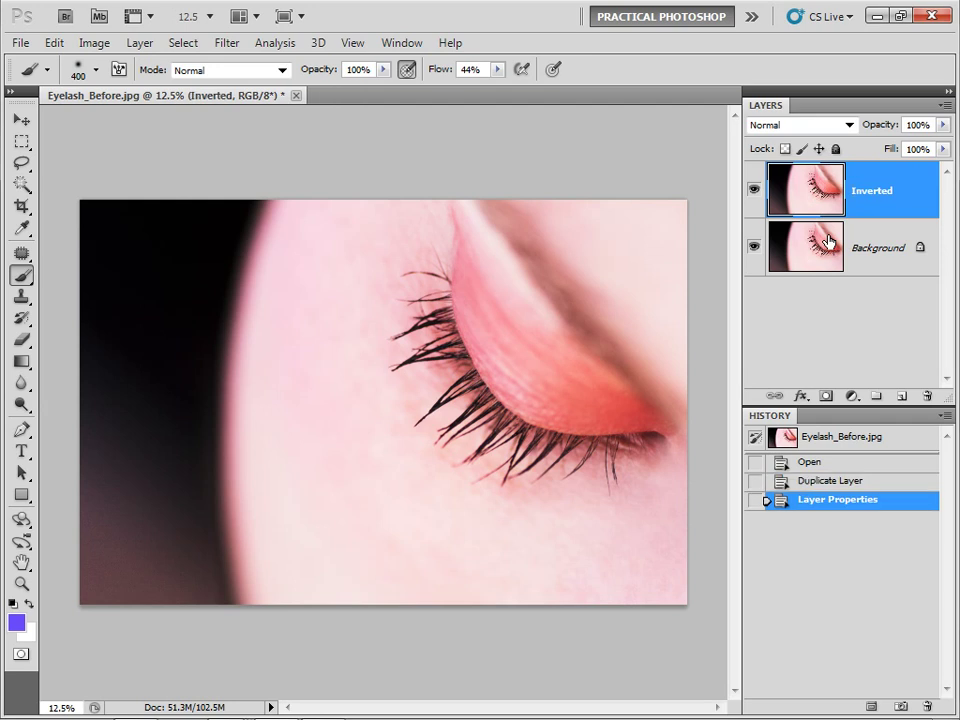
Step: Apply the Invert adjustment to the Inverted layer
click(100, 46)
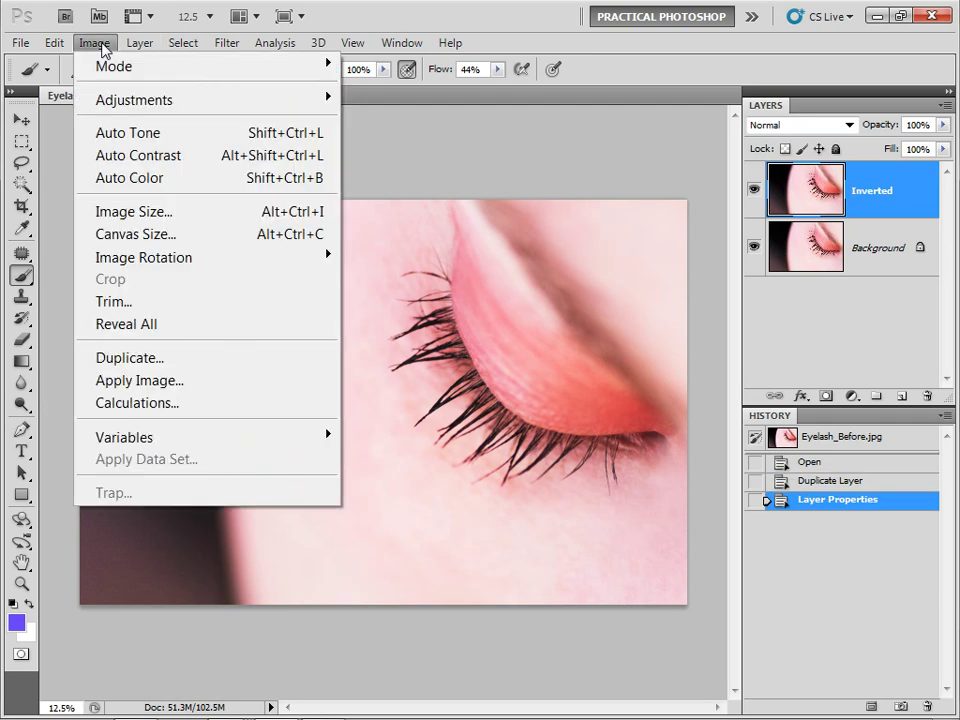
mouse_move(291, 106)
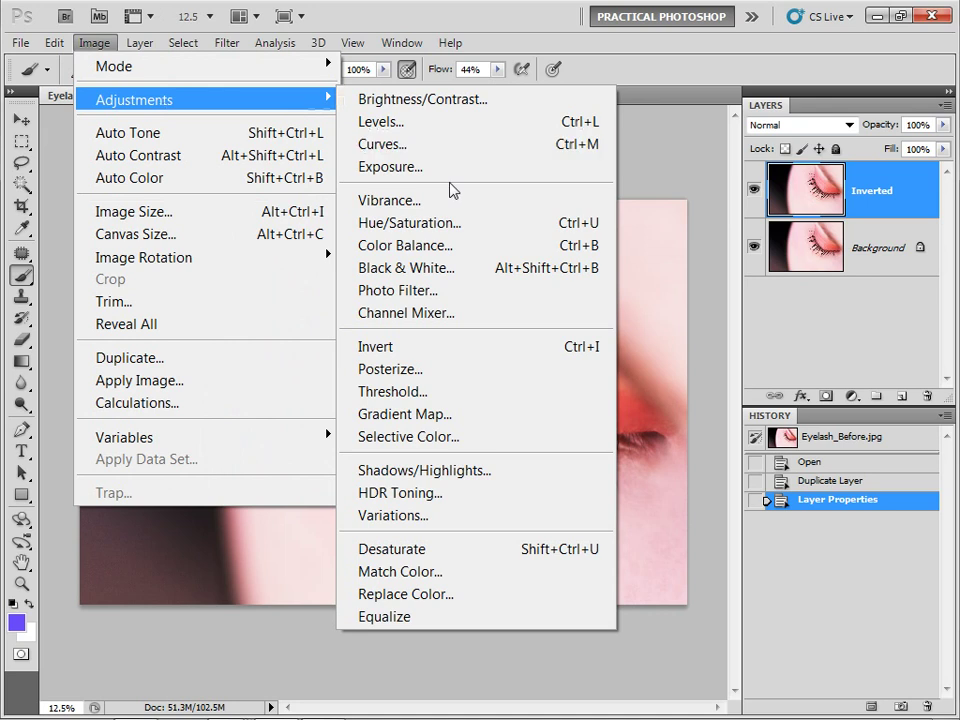
click(396, 347)
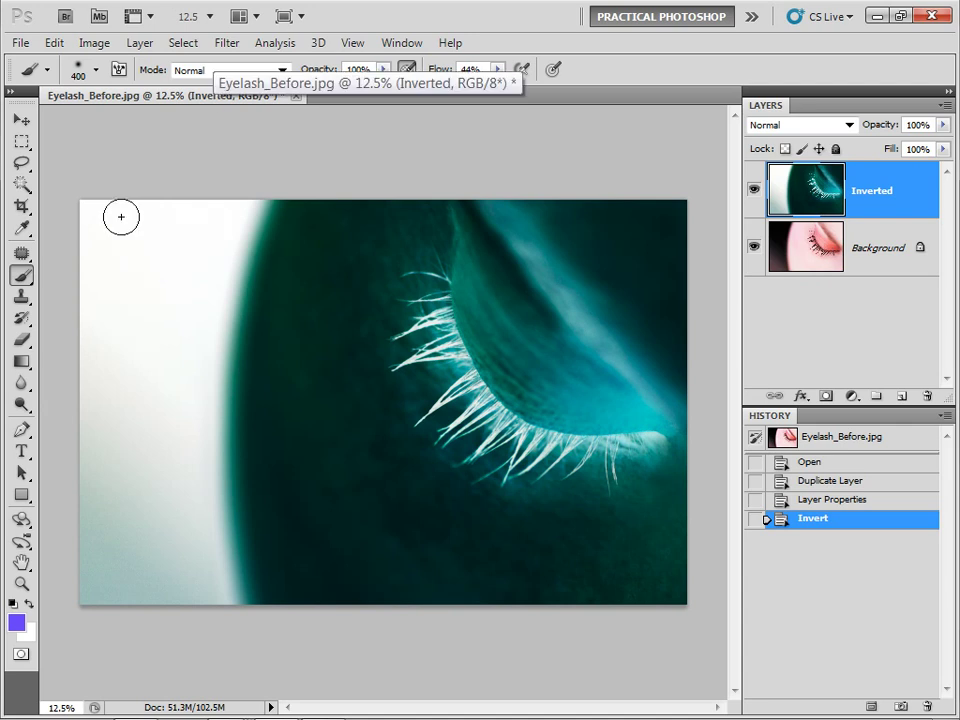
Step: Load the brush set 4-Watercolour-Strokes-Qbrushes.abr from the Downloaded brushes folder into the brush presets
click(96, 70)
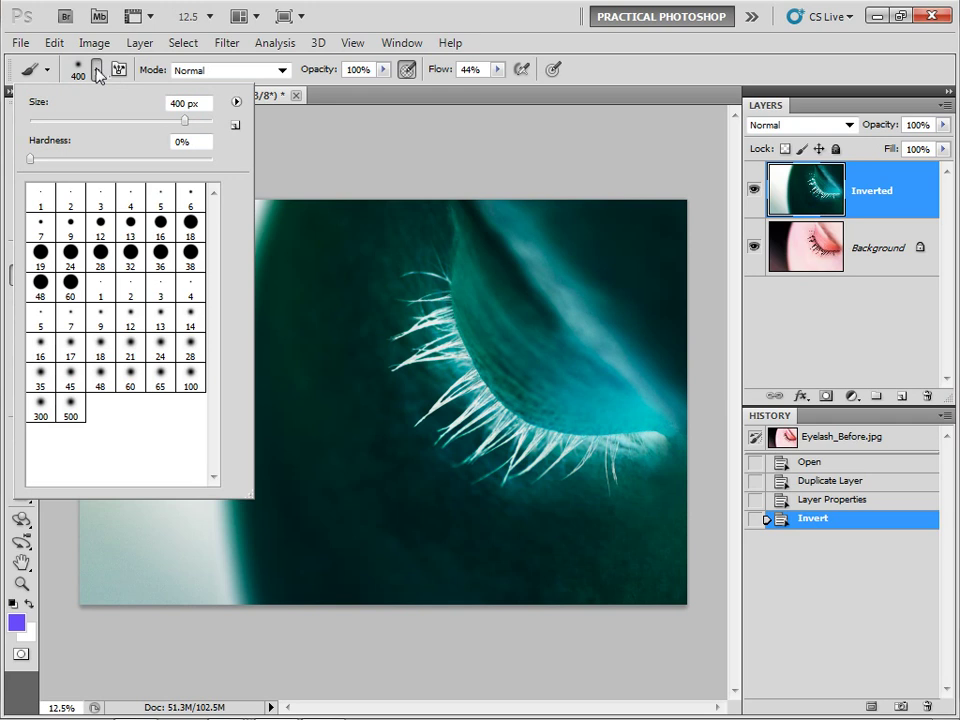
click(237, 104)
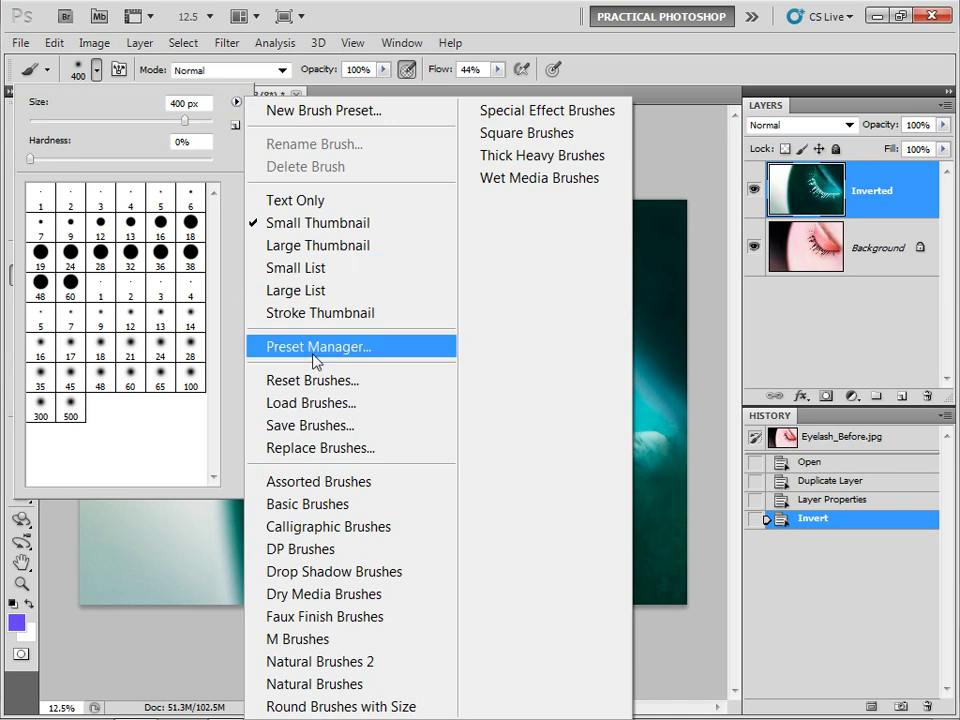
click(310, 403)
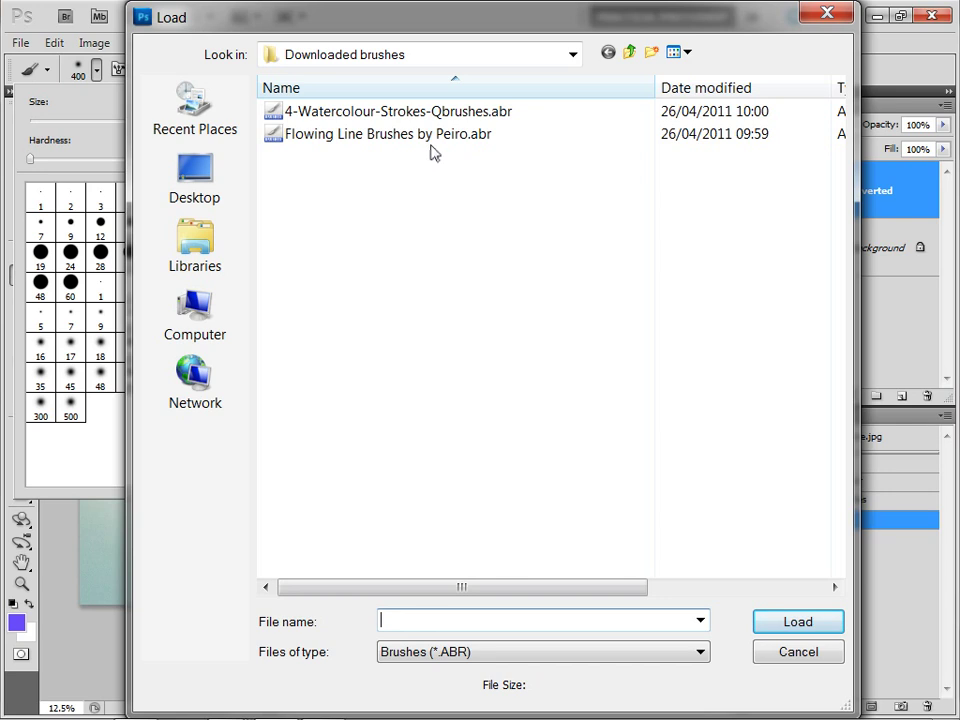
click(358, 106)
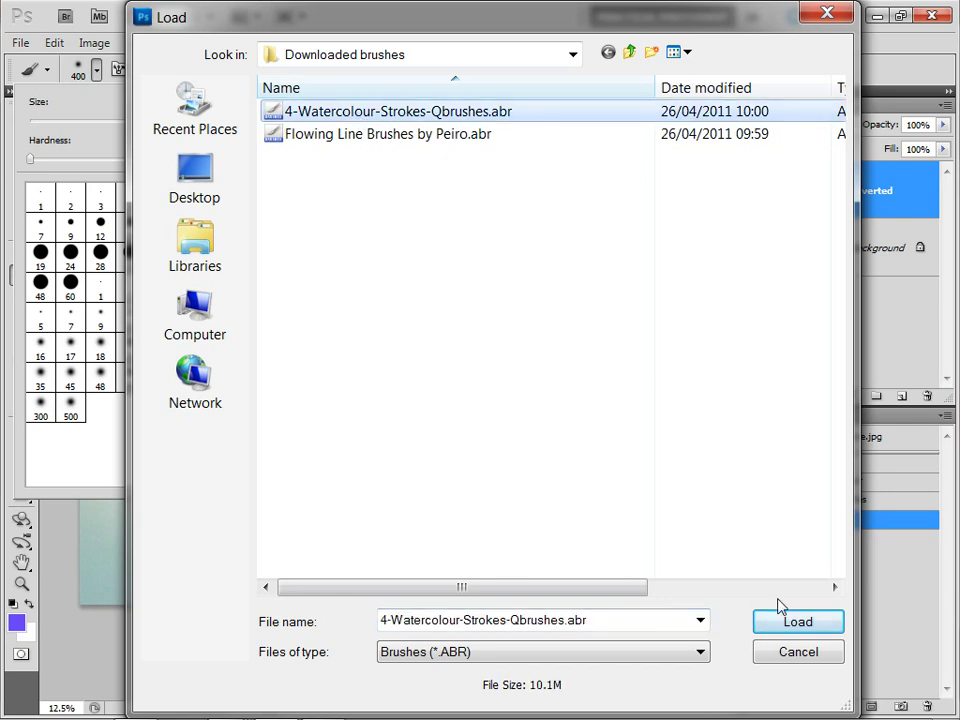
click(792, 624)
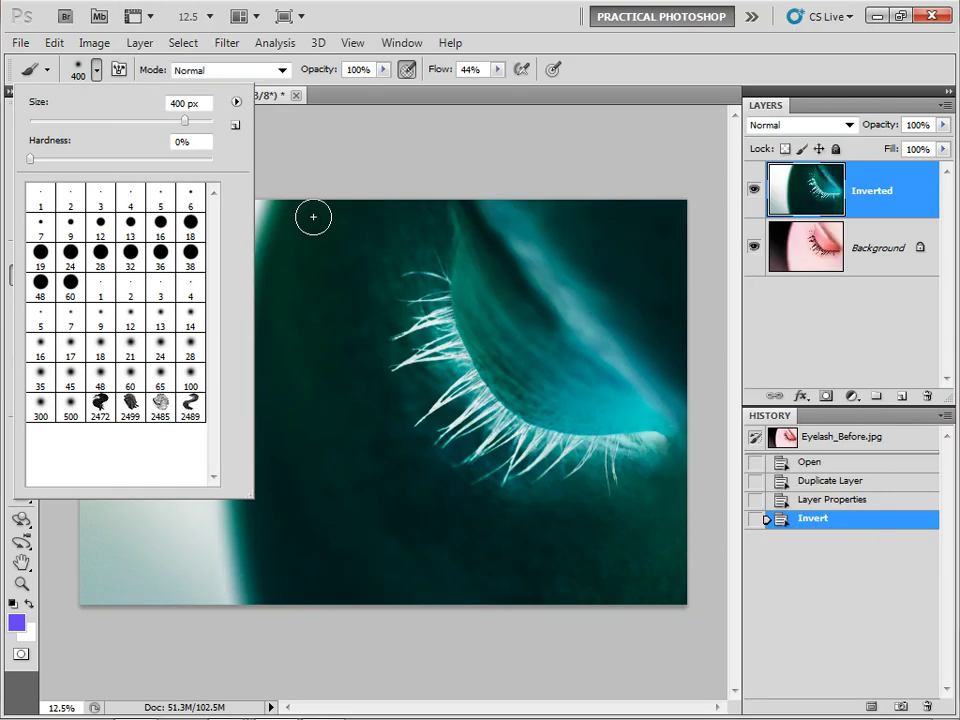
Step: Select the S-shaped 2489 px watercolour brush, enlarge it to 2500 px, and reset the painting colours to the default black and white
click(190, 405)
click(378, 20)
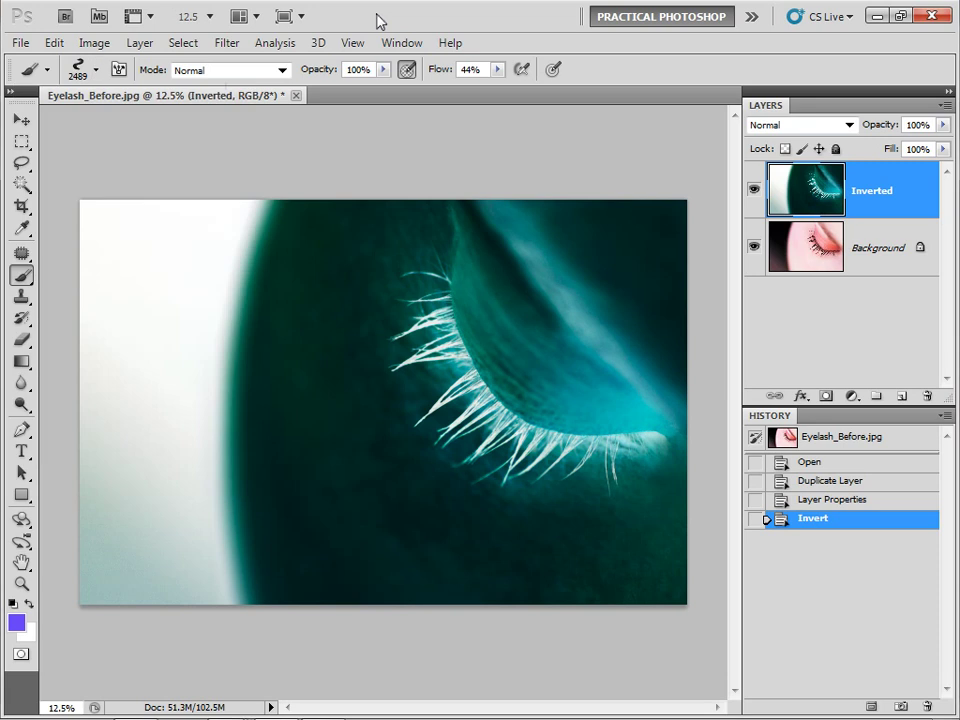
key(bracketright)
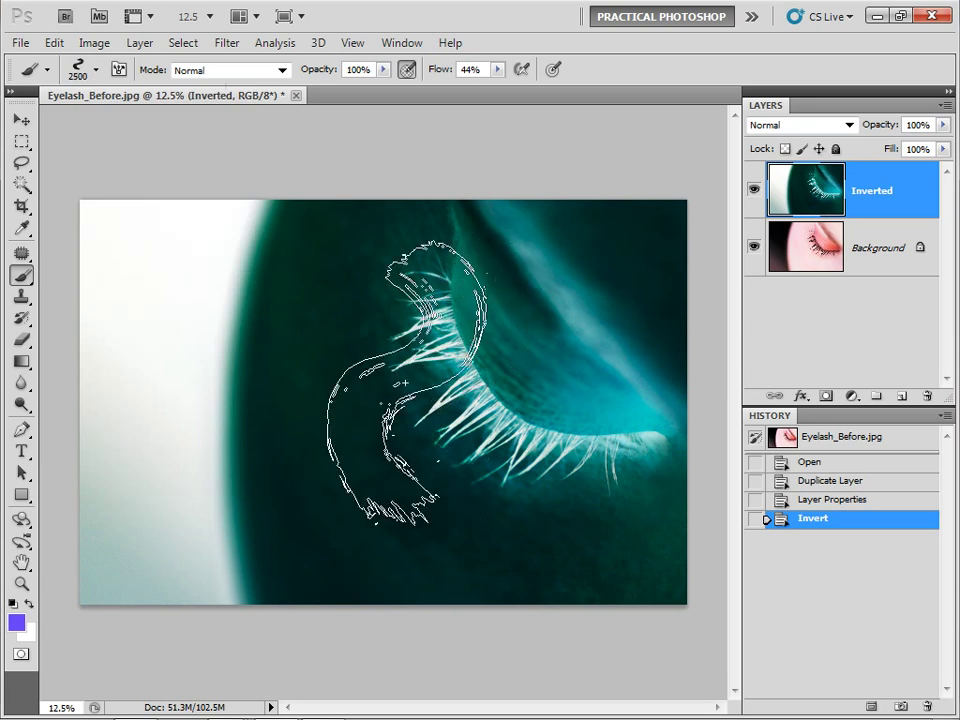
click(13, 603)
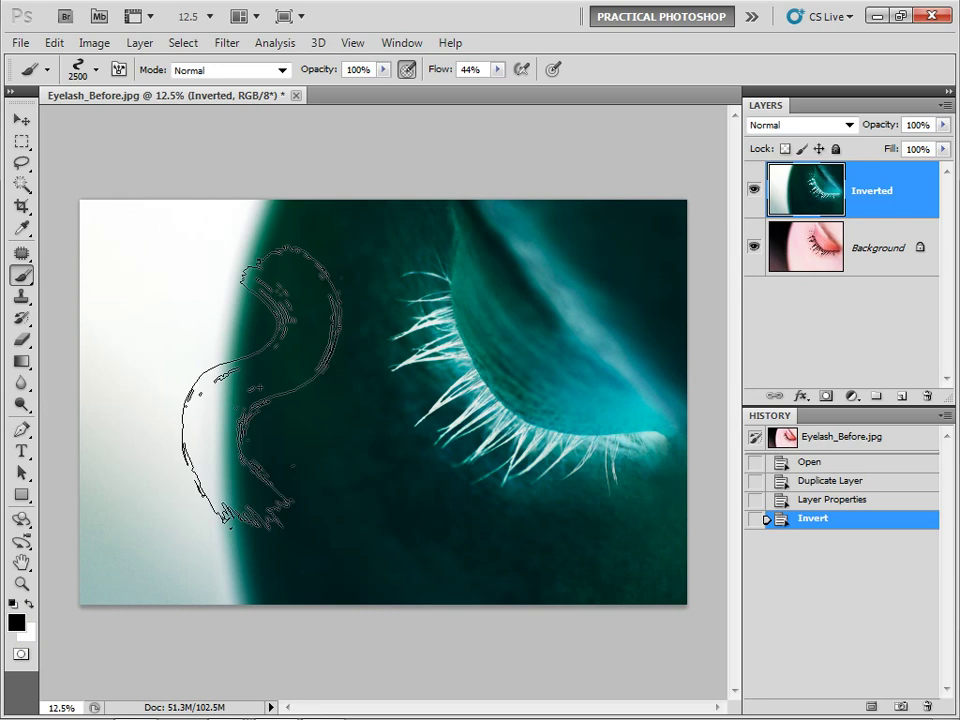
Step: Try single black stamps of the watercolour brush on the dark skin and the white background, undoing each one
click(365, 336)
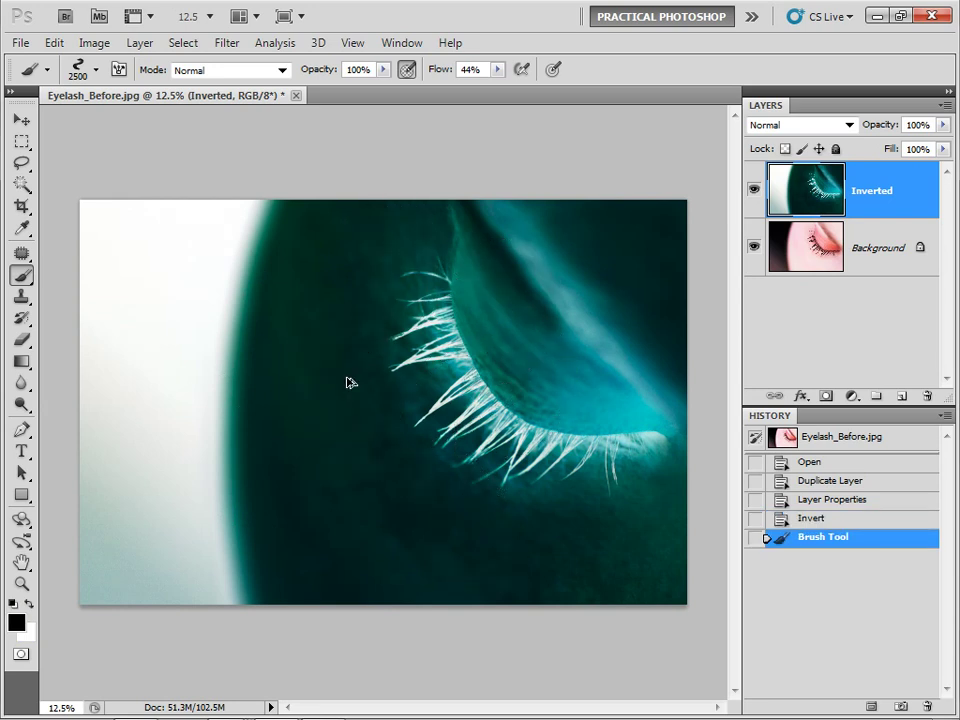
key(ctrl+z)
click(157, 352)
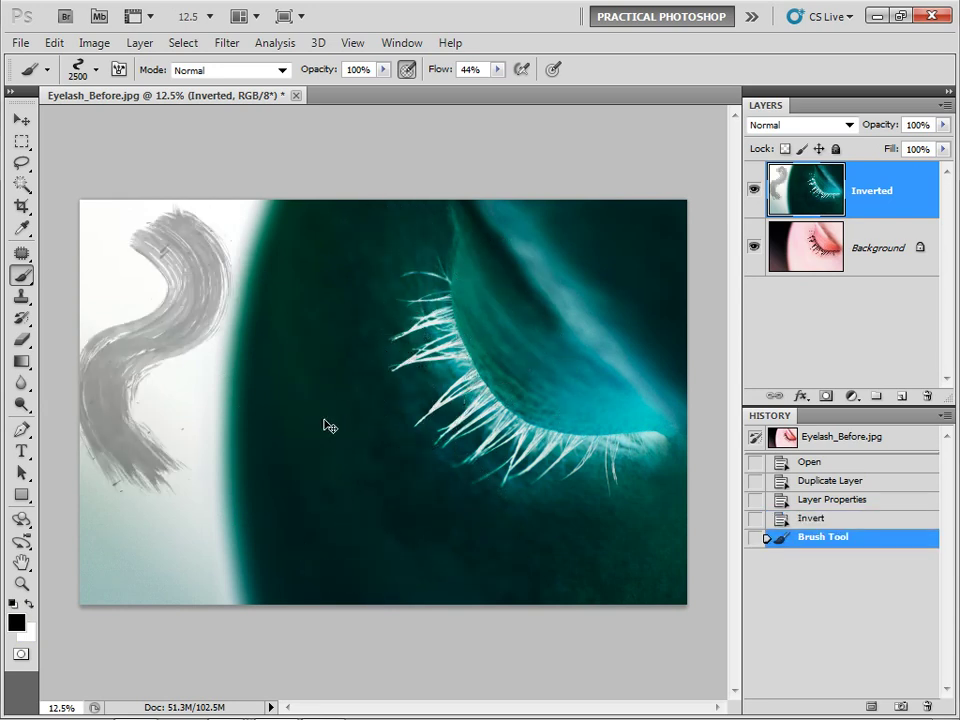
key(ctrl+z)
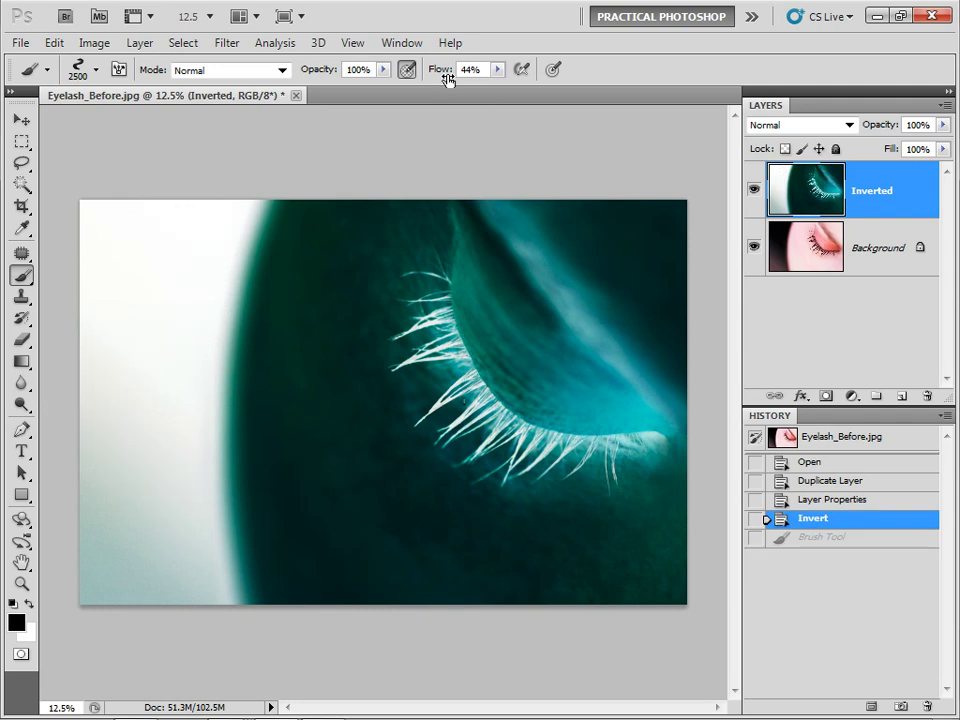
Step: Add a layer mask to the Inverted layer and stamp the watercolour brush on it once in black at 100% flow beside the eyelashes
drag(443, 69, 655, 68)
click(826, 397)
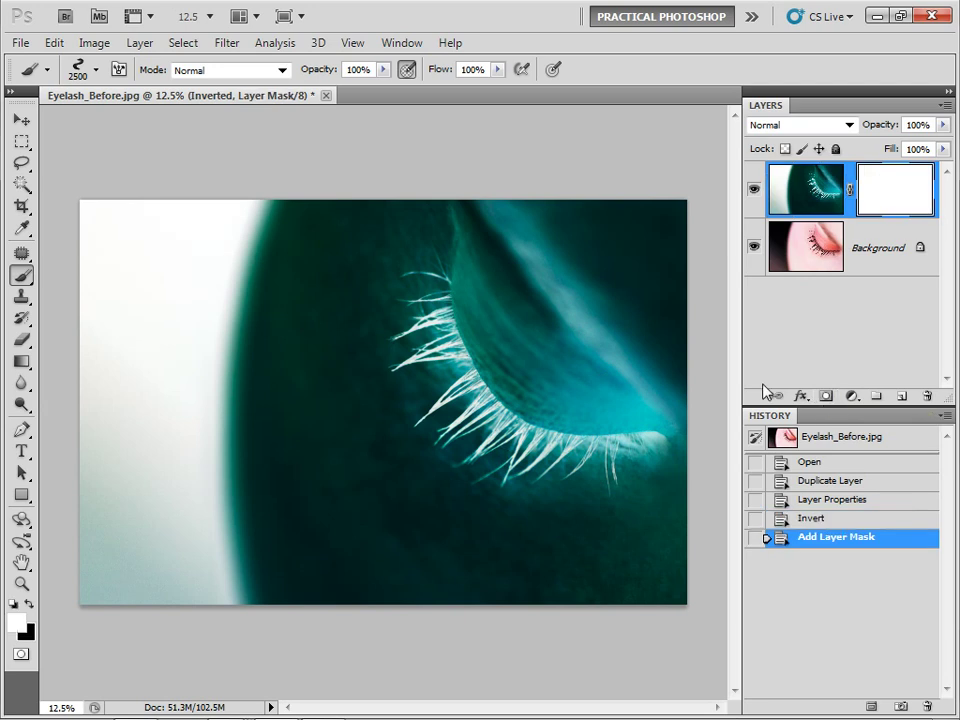
key(x)
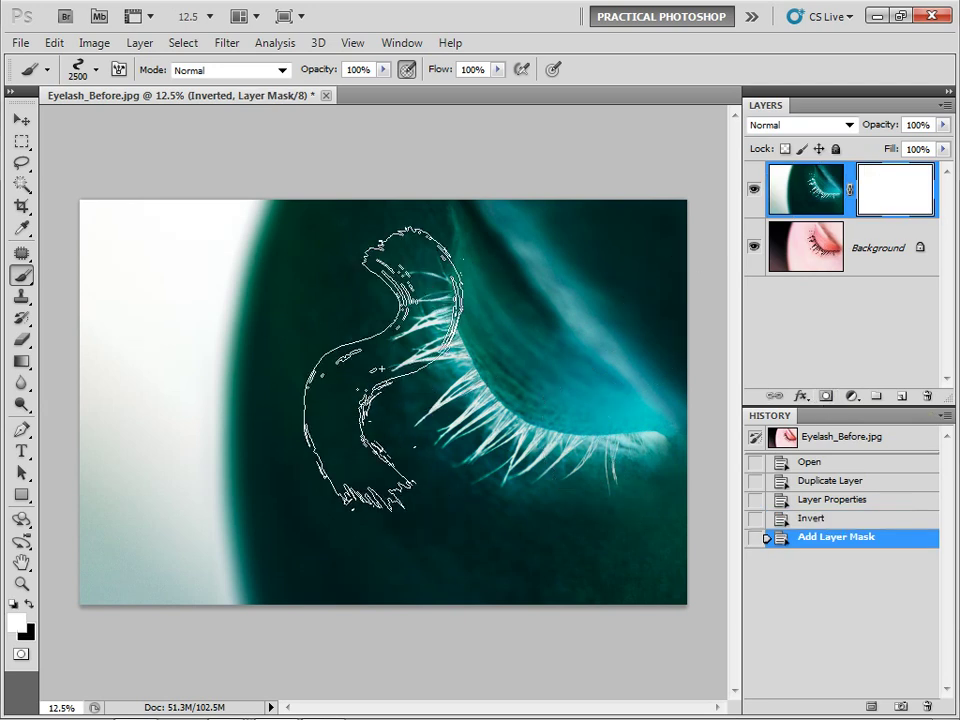
click(30, 604)
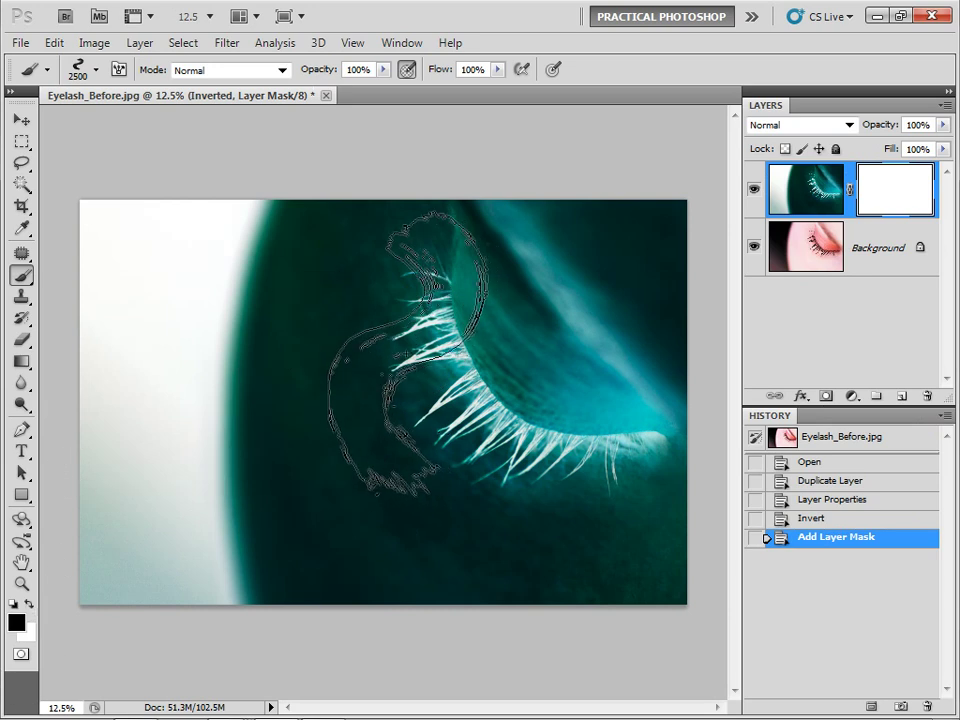
click(371, 382)
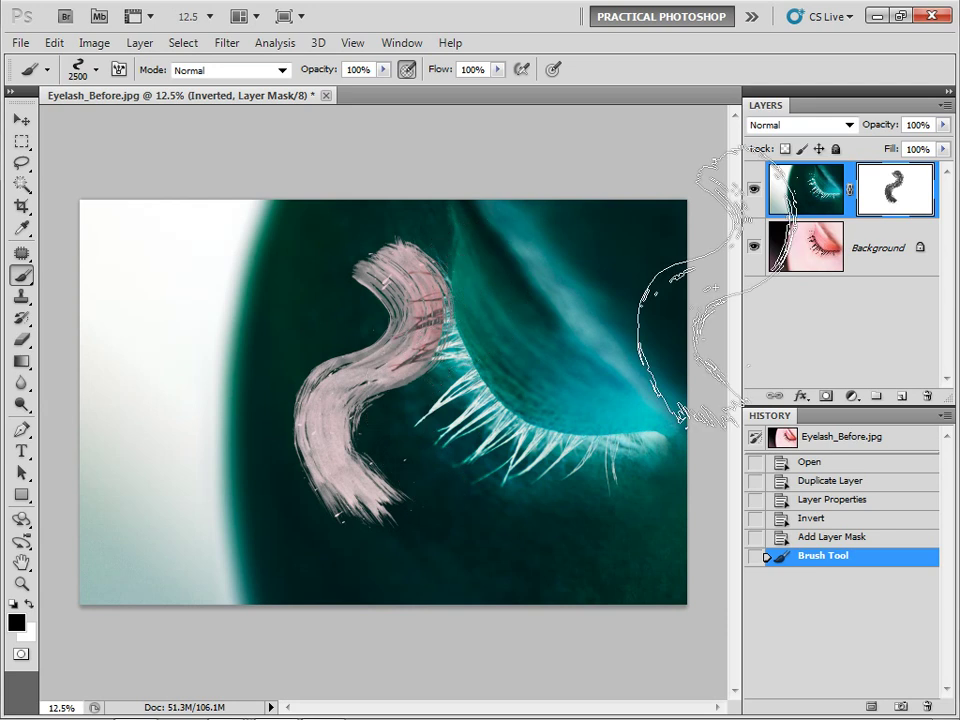
Step: Boost the layer mask's contrast with an S-shaped Curves adjustment, lowering the dark tones and placing the upper point at input 181, output 185
ctrl+click(893, 190)
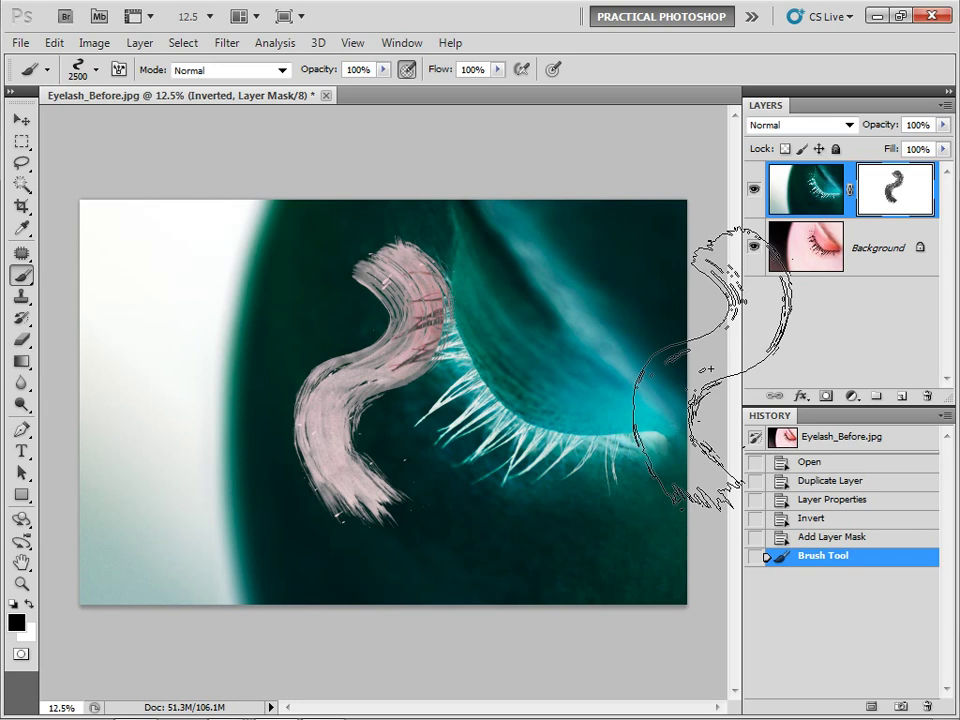
key(ctrl+m)
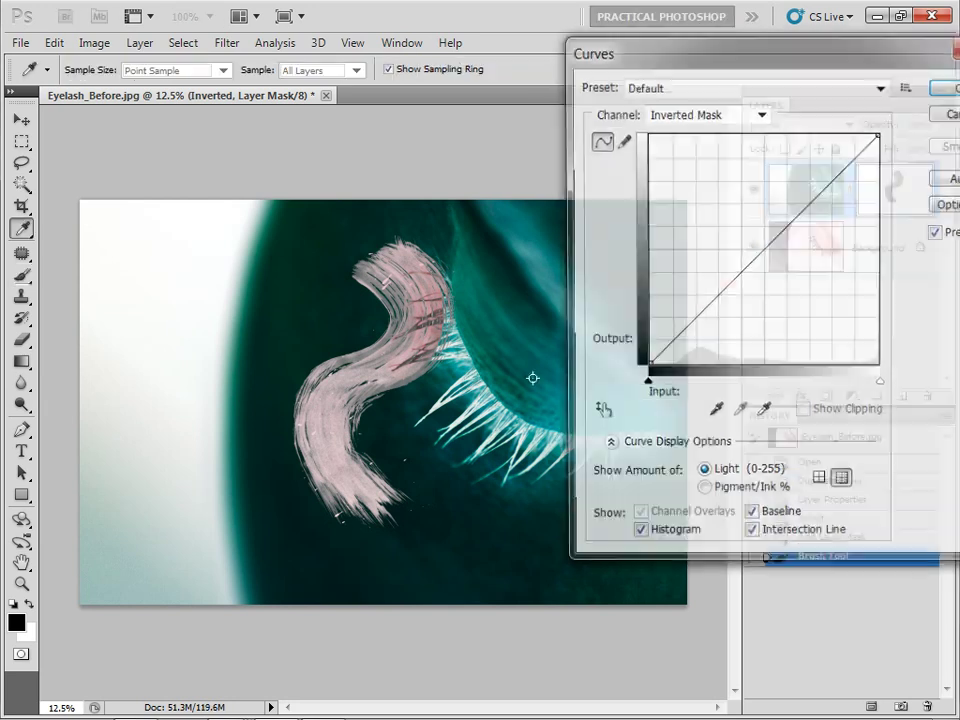
drag(701, 312, 729, 321)
drag(797, 253, 810, 193)
drag(733, 321, 736, 332)
drag(812, 198, 814, 198)
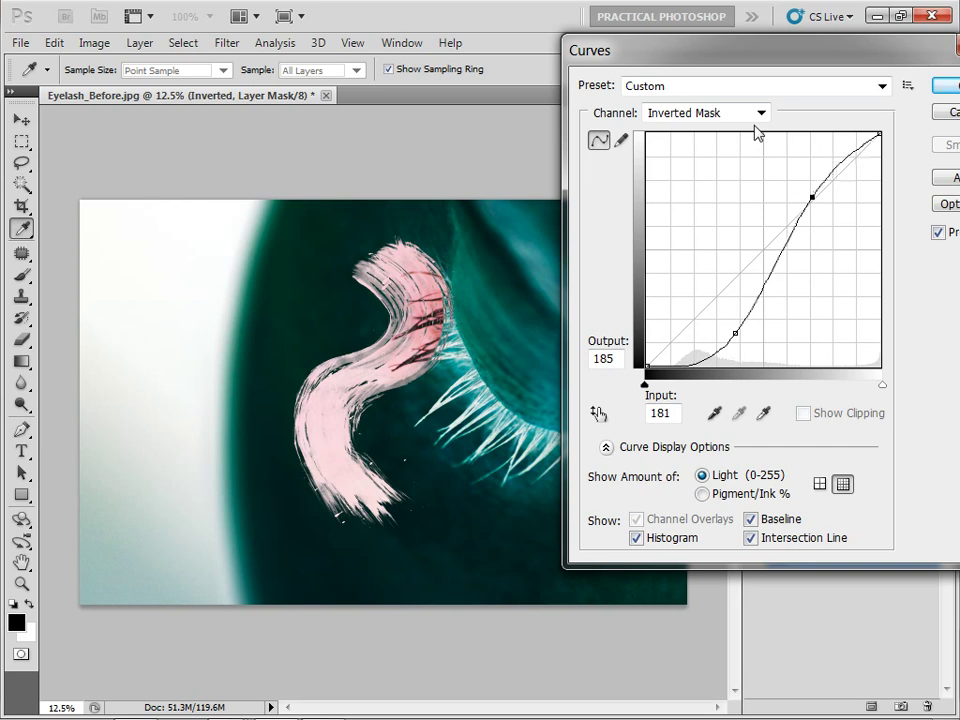
click(947, 90)
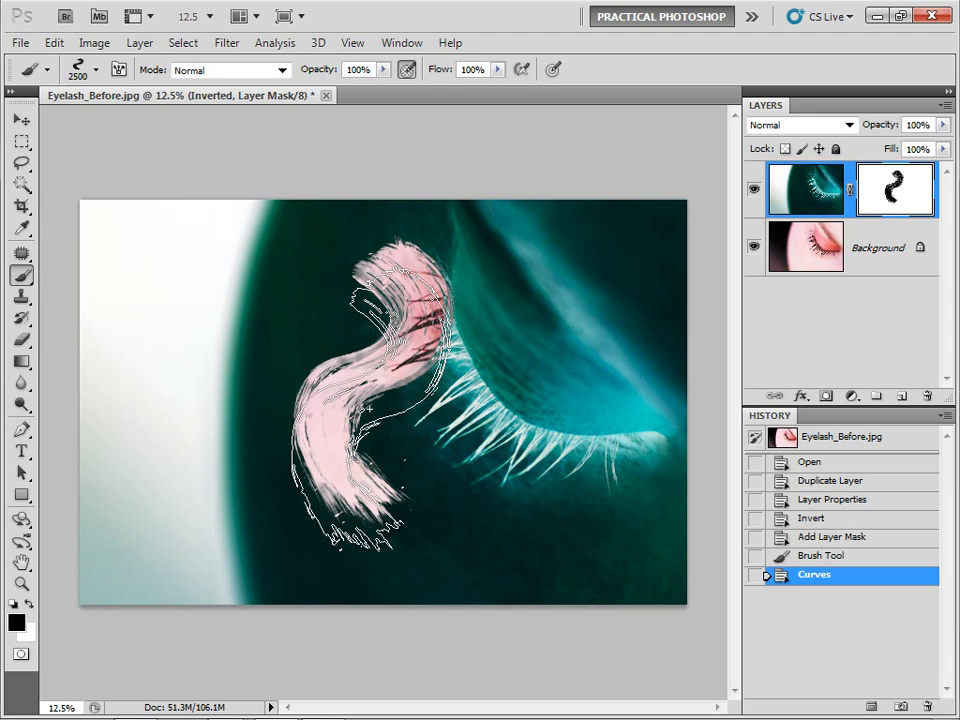
Step: Unlink the layer mask from the Inverted layer's image
click(849, 193)
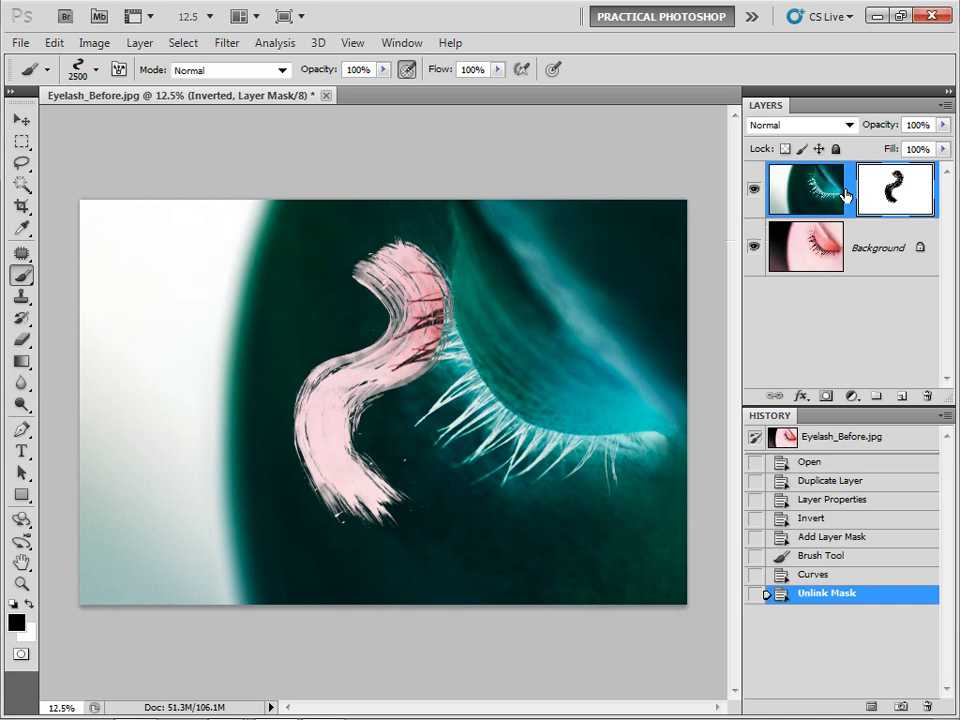
drag(400, 320, 5, 235)
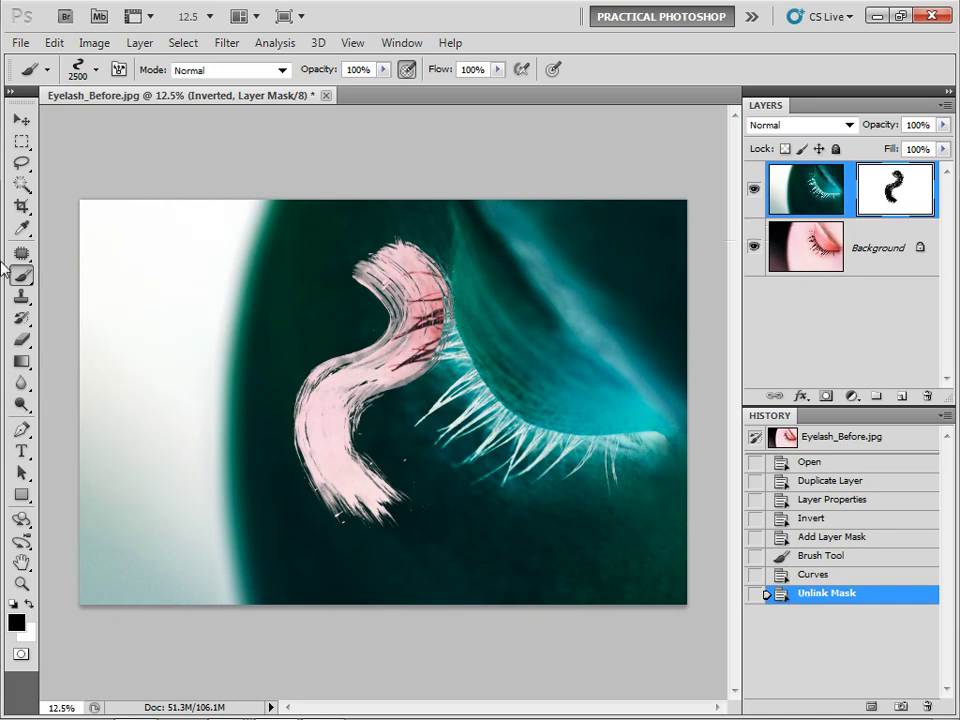
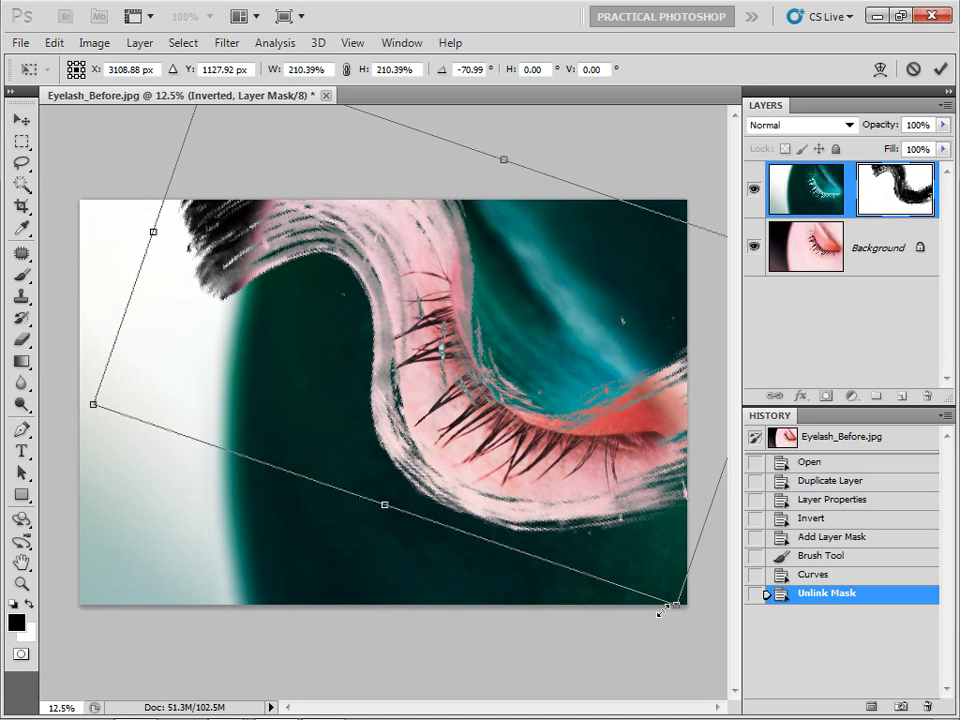
Step: Rotate the layer mask to -80.80°, scale it to 251.62% and position its brushstroke over the eyelashes
drag(677, 617, 712, 570)
drag(550, 441, 517, 468)
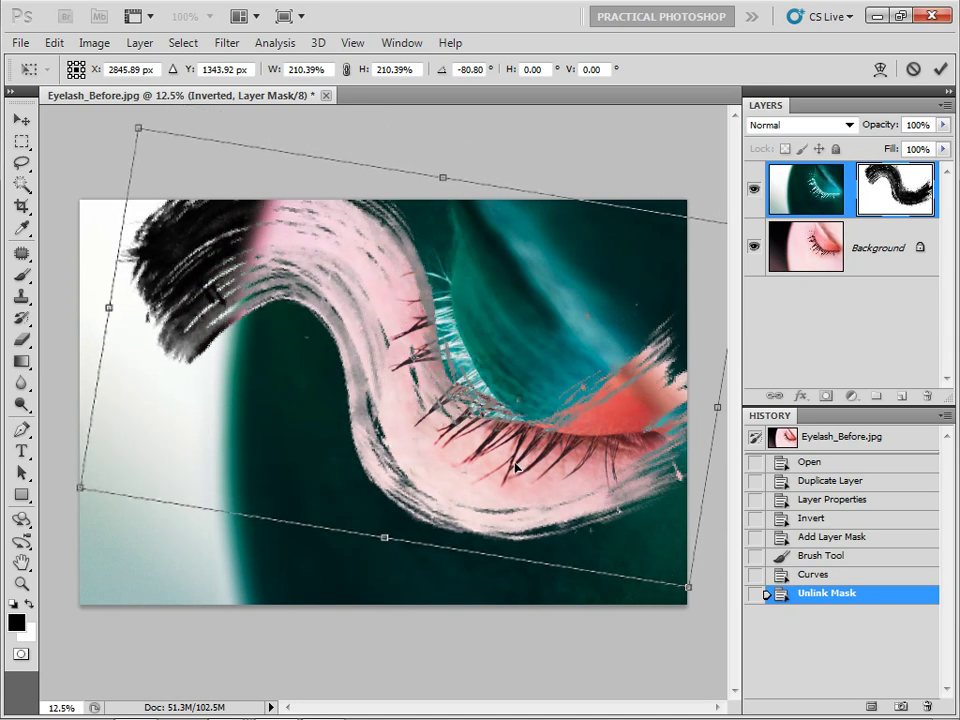
drag(80, 487, 38, 514)
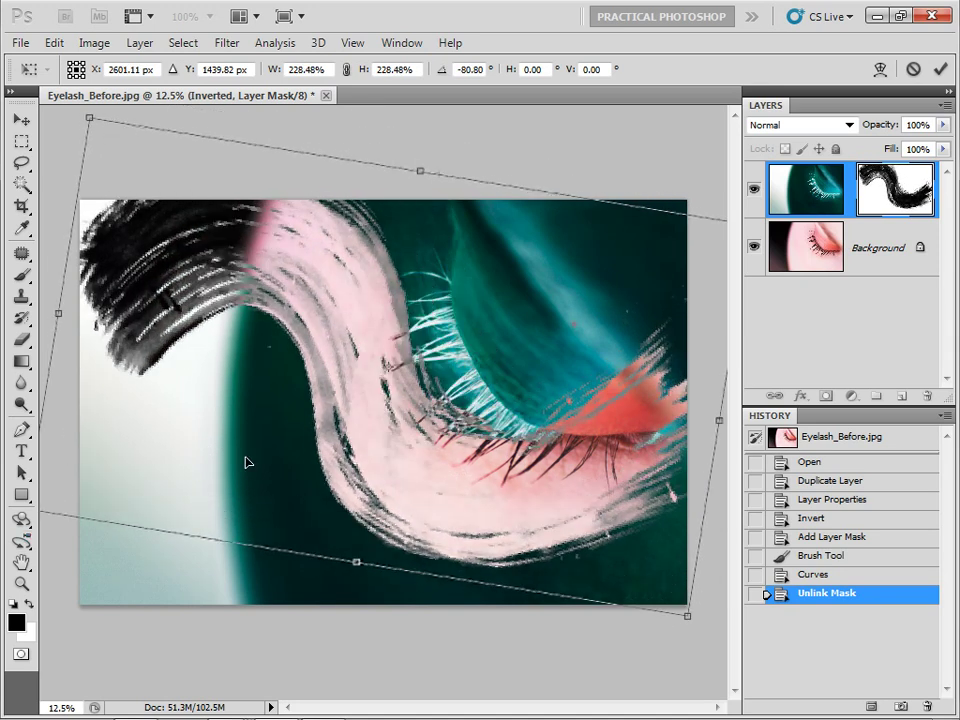
drag(246, 461, 315, 444)
drag(255, 486, 258, 500)
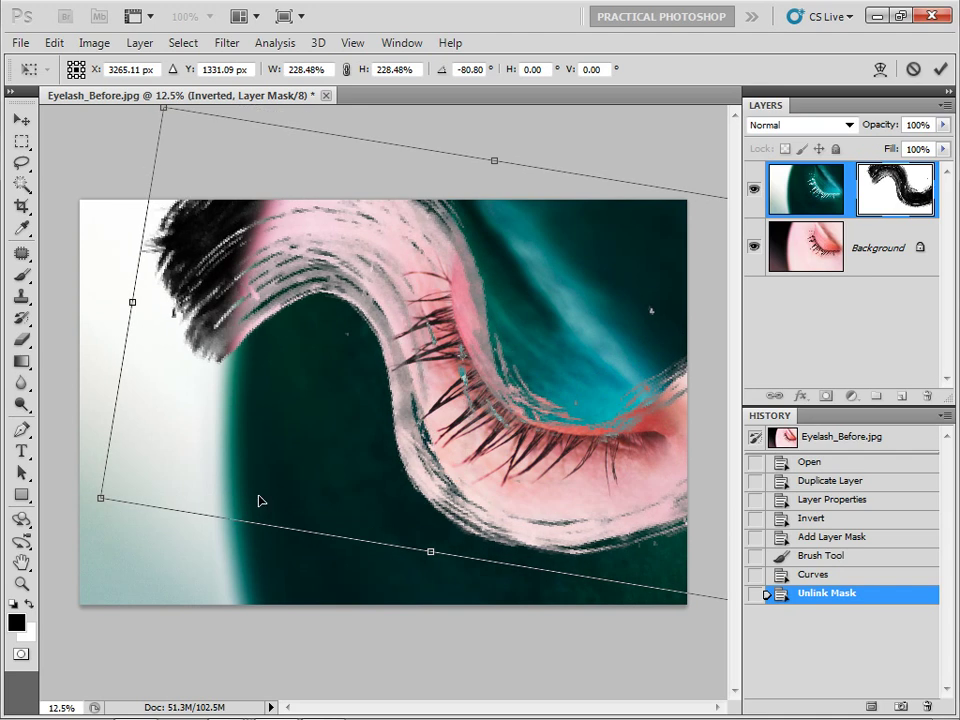
drag(100, 495, 35, 528)
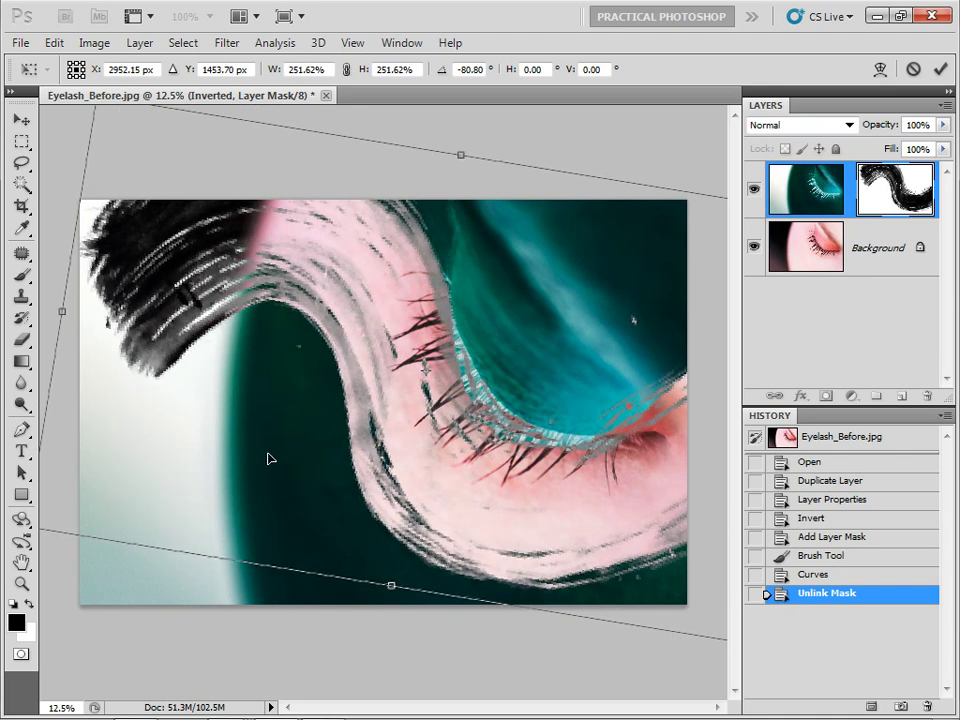
drag(270, 456, 336, 446)
key(Return)
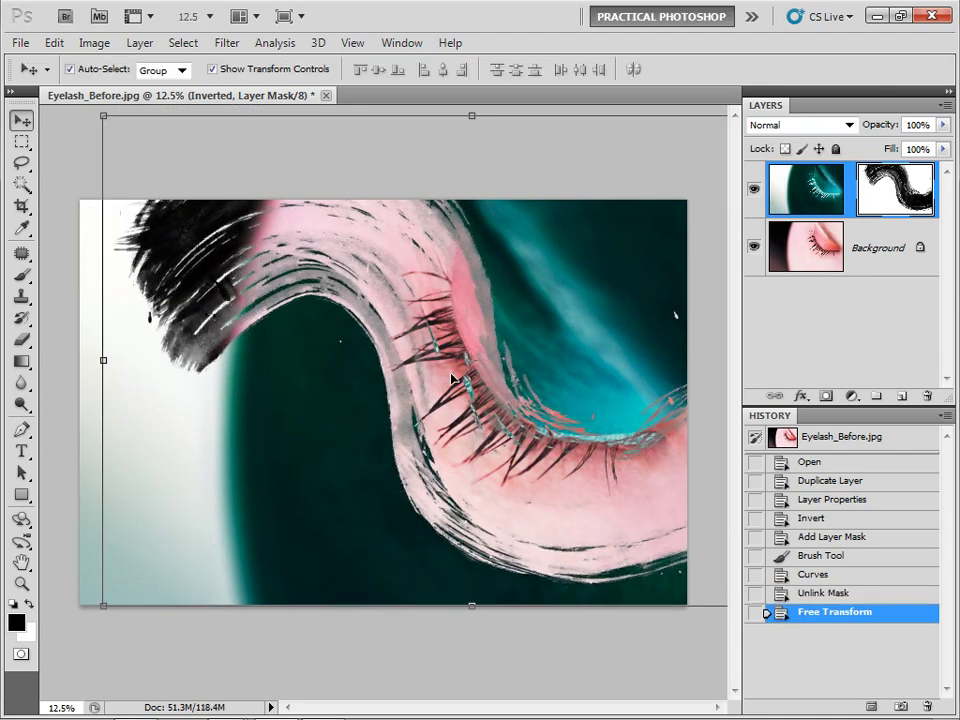
drag(456, 432, 471, 424)
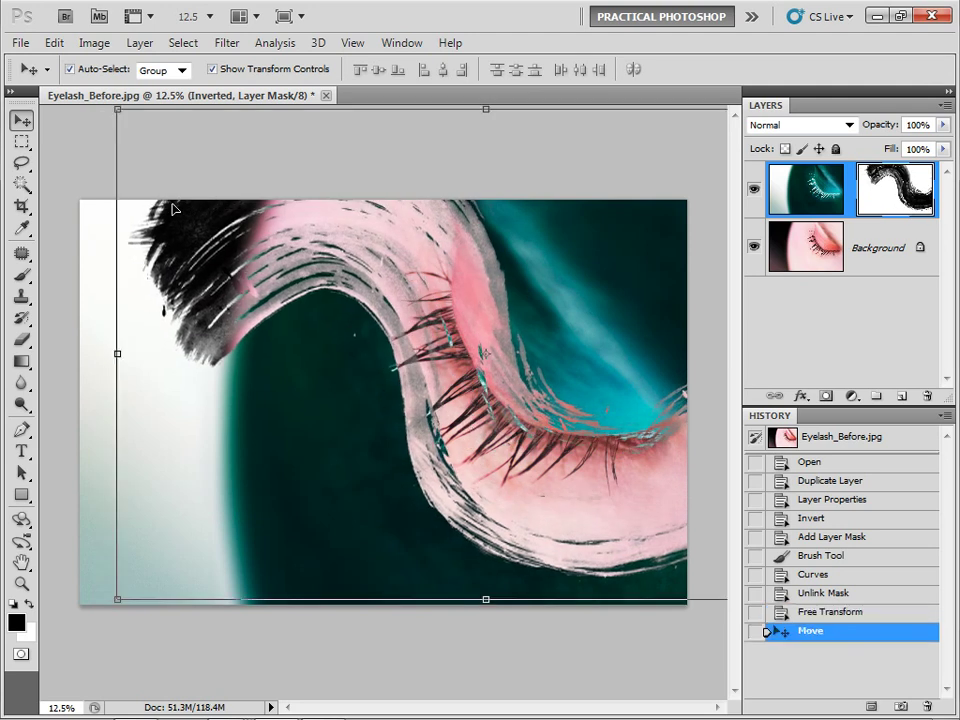
Step: Paint black on the mask with a soft round brush enlarged to 500 px to clear the marks around the eyelashes
click(21, 273)
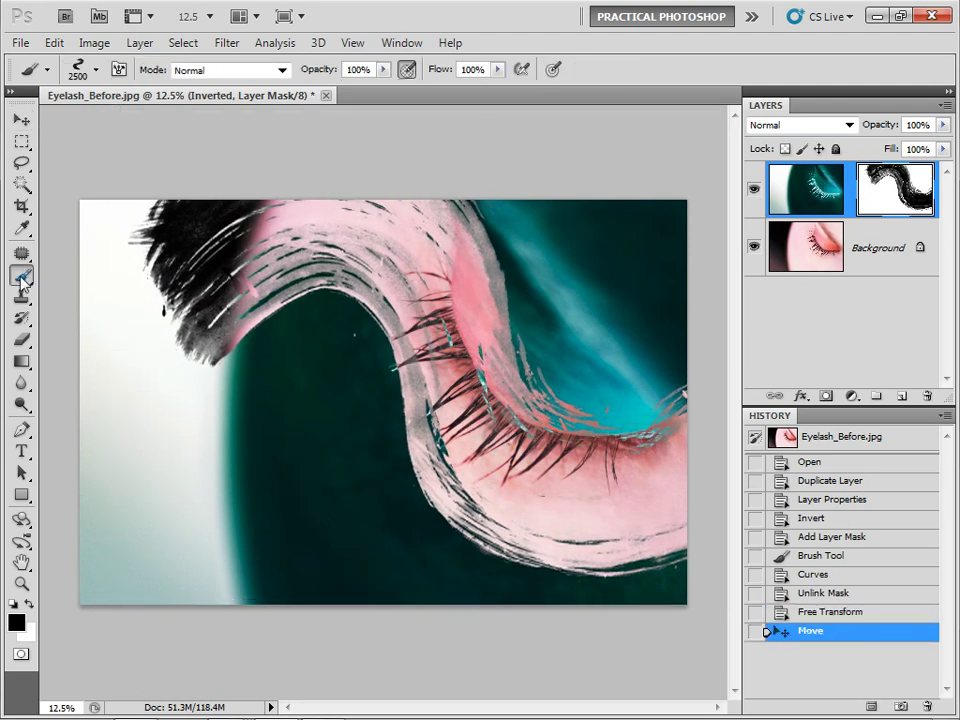
click(96, 70)
click(188, 349)
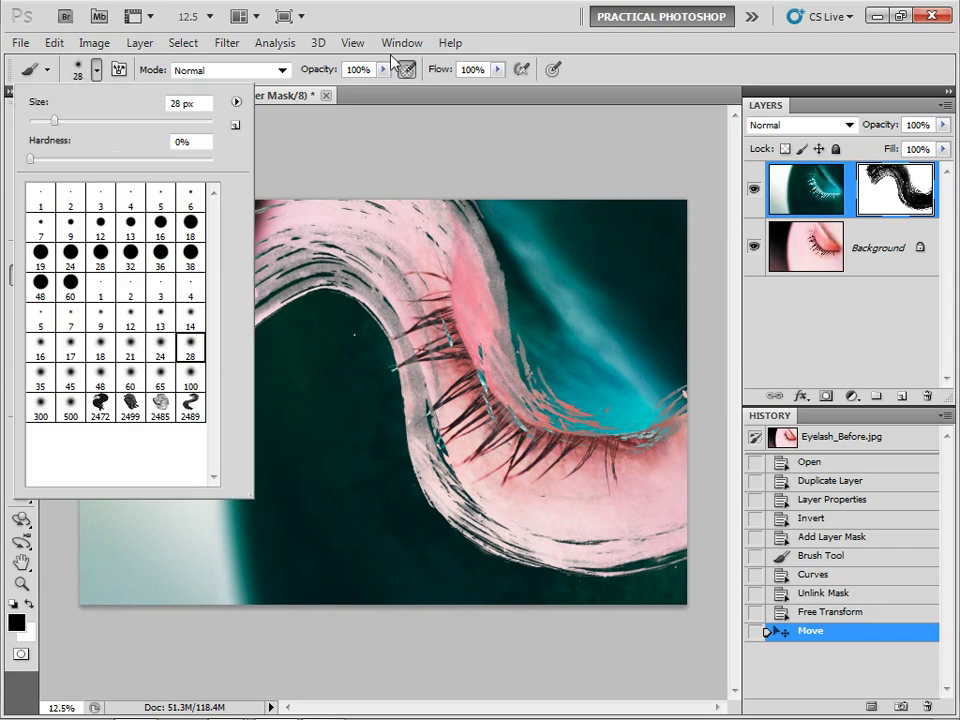
click(480, 25)
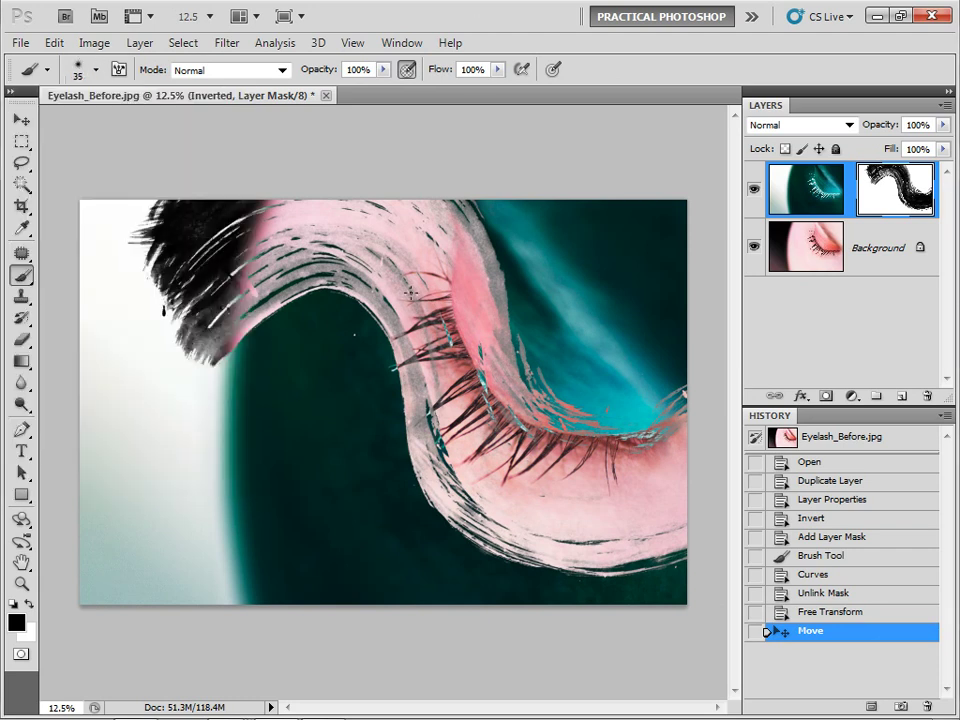
key(bracketright)
key(bracketright)
key(bracketright)
key(bracketright)
key(bracketright)
key(bracketright)
key(bracketright)
key(bracketright)
key(bracketright)
key(bracketright)
key(bracketright)
key(bracketright)
key(bracketright)
key(bracketright)
key(bracketright)
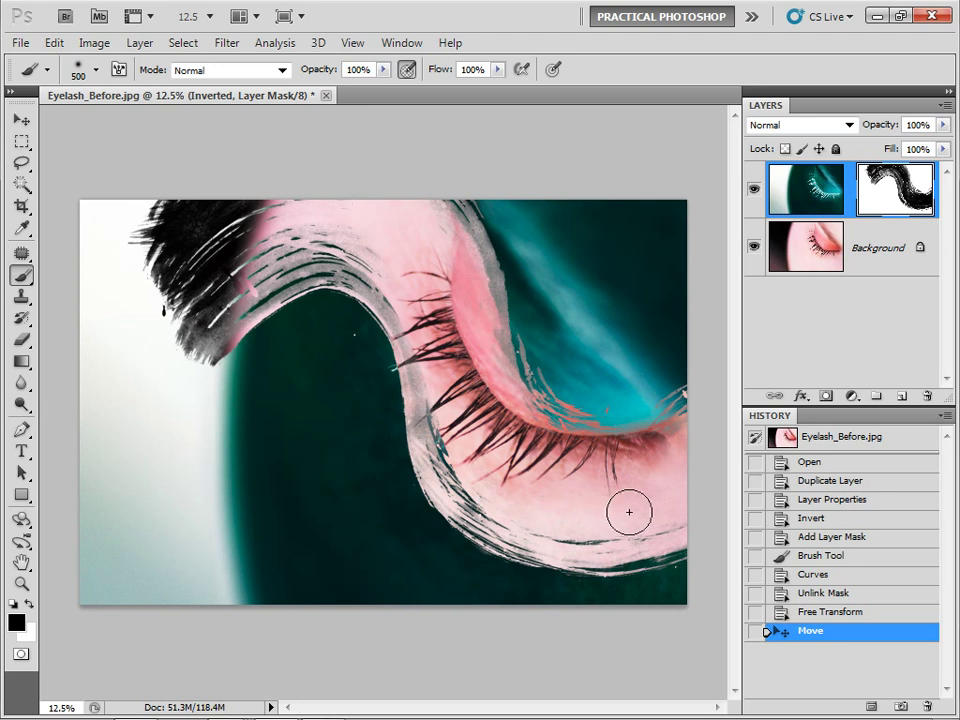
drag(629, 512, 611, 471)
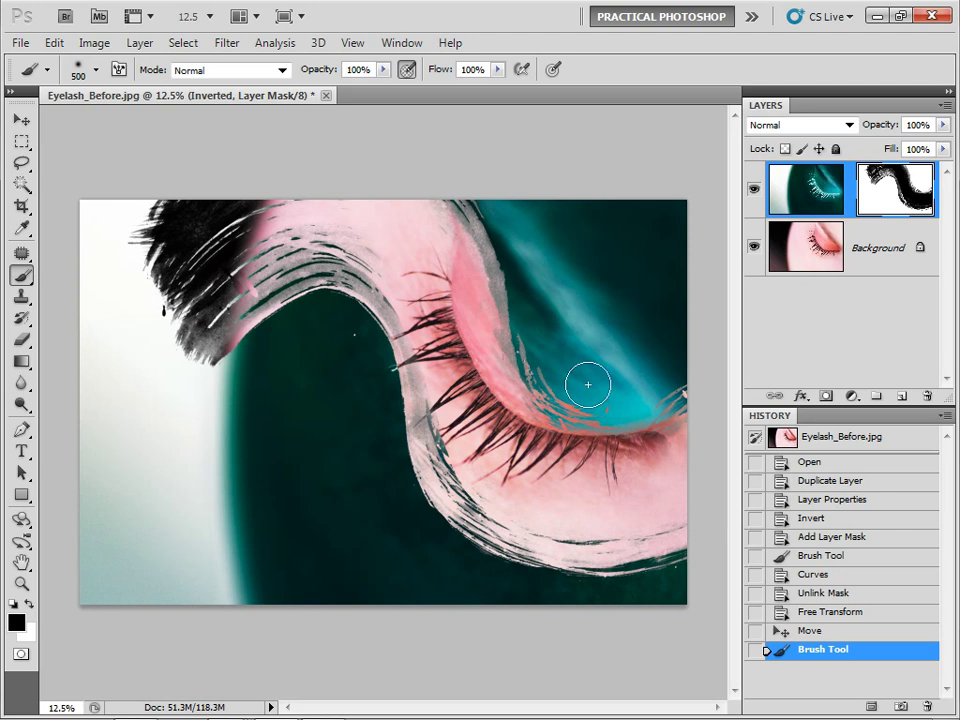
Step: Switch to the Clone Stamp tool and enlarge its brush to 400 px
click(21, 298)
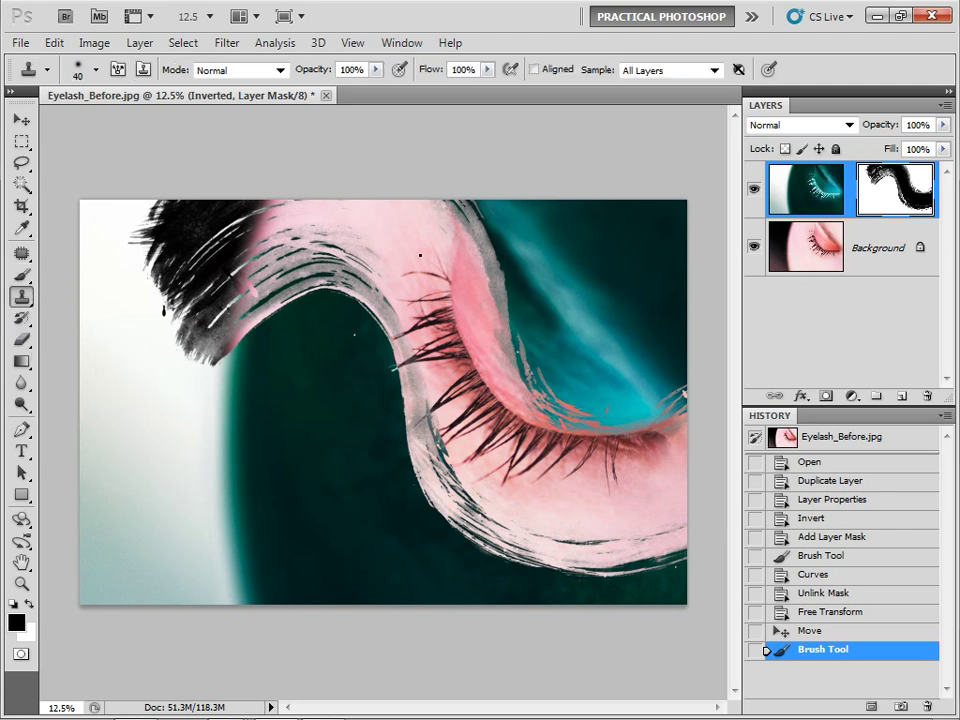
key(bracketright)
key(bracketright)
key(bracketright)
key(bracketright)
key(bracketright)
key(bracketright)
Step: Try cloning on the mask along the eyelid's edge while sampling all layers, and undo the stroke
alt+click(423, 232)
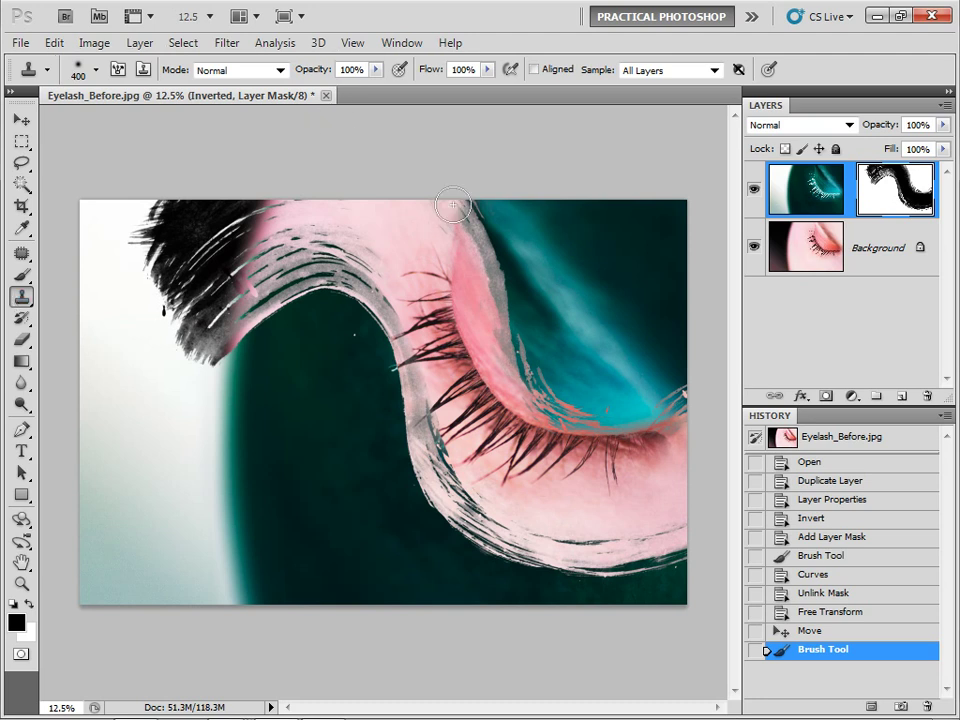
mouse_move(455, 200)
mouse_down()
mouse_move(481, 234)
mouse_move(510, 350)
mouse_move(563, 411)
mouse_move(636, 415)
mouse_move(676, 405)
mouse_move(665, 415)
mouse_move(539, 429)
mouse_move(499, 332)
mouse_up()
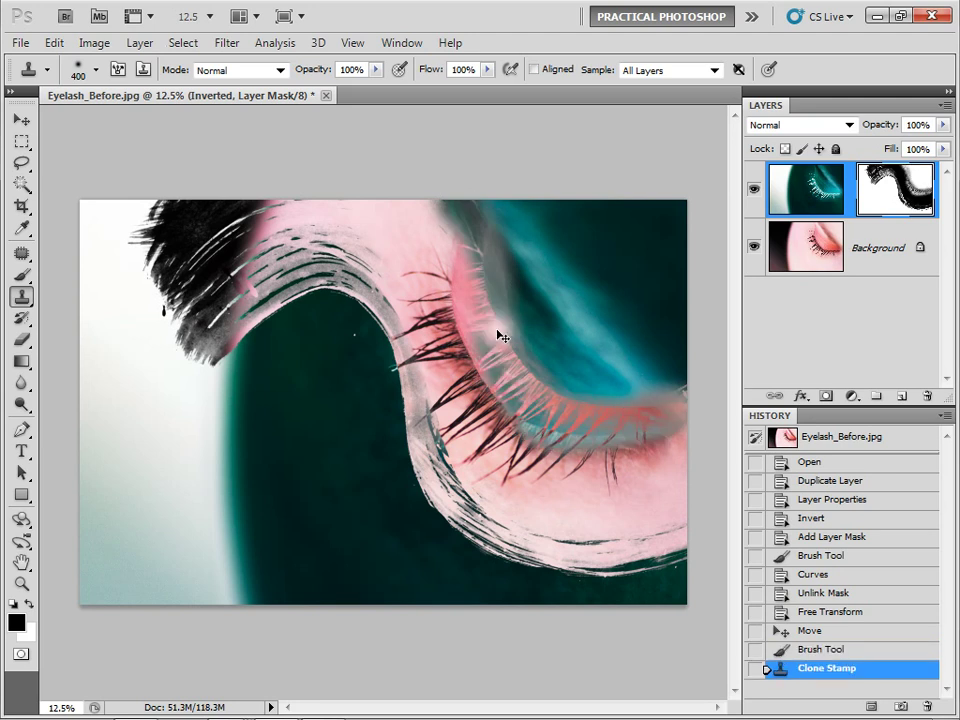
key(ctrl+z)
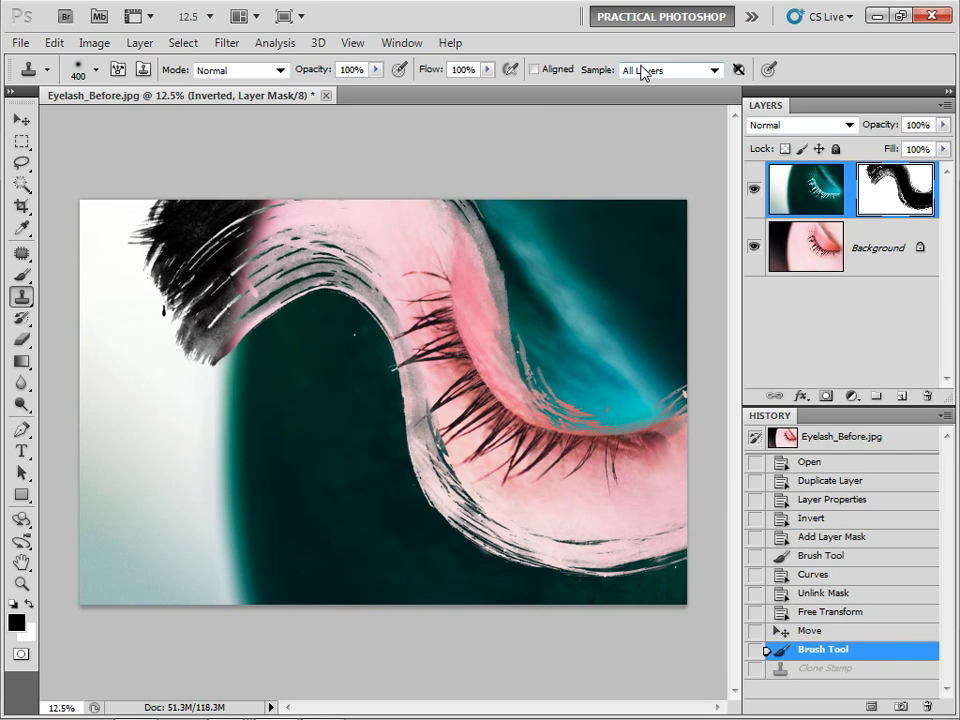
Step: Set the Clone Stamp to sample the current layer and clone black mask areas over the streaky edge along the eyelid
click(712, 70)
click(643, 89)
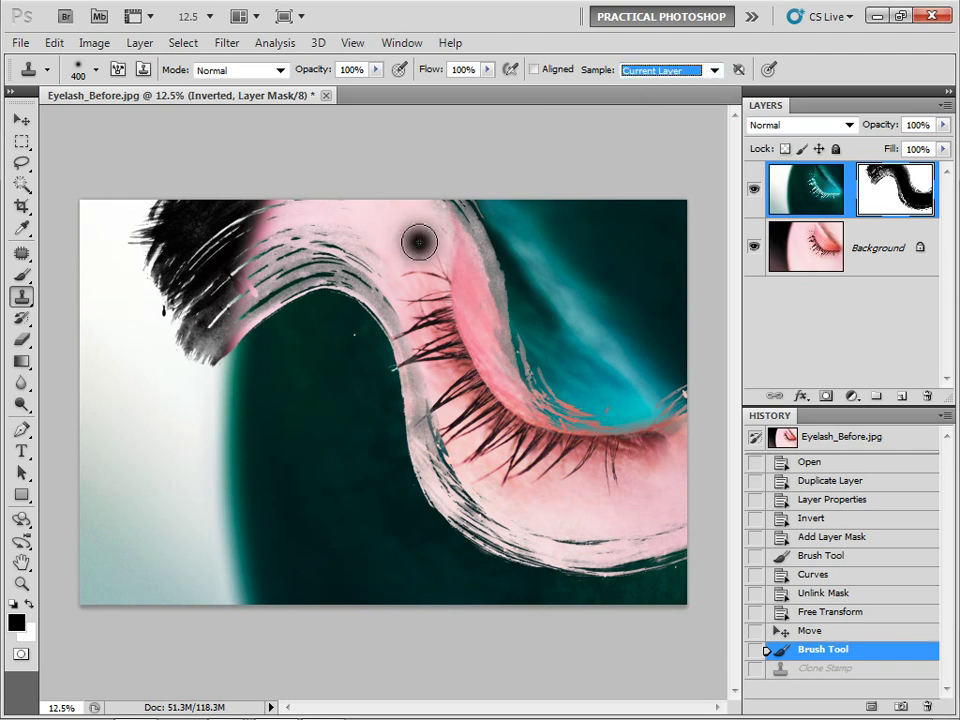
mouse_move(431, 229)
mouse_down()
mouse_move(455, 205)
mouse_move(487, 263)
mouse_move(496, 338)
mouse_move(590, 419)
mouse_up()
mouse_move(681, 401)
mouse_down()
mouse_move(645, 412)
mouse_move(578, 406)
mouse_move(545, 381)
mouse_up()
key(ctrl+z)
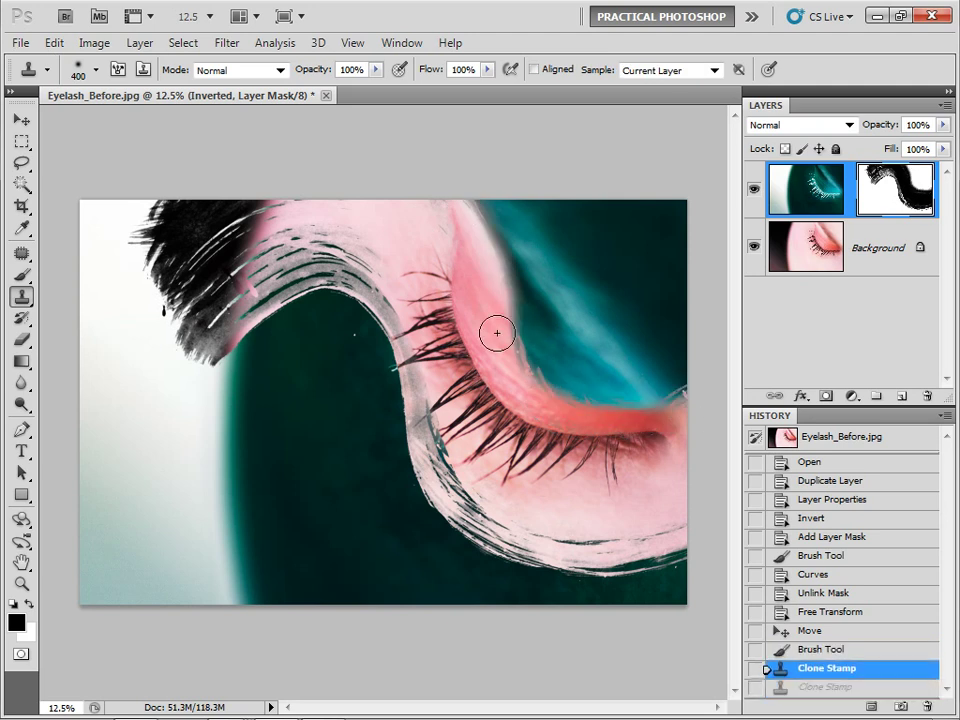
mouse_move(495, 332)
mouse_down()
mouse_move(549, 399)
mouse_move(527, 383)
mouse_move(496, 386)
mouse_move(508, 352)
mouse_move(589, 397)
mouse_move(686, 383)
mouse_move(593, 367)
mouse_move(544, 338)
mouse_move(506, 276)
mouse_move(499, 286)
mouse_move(486, 233)
mouse_move(450, 208)
mouse_move(478, 211)
mouse_move(512, 268)
mouse_move(472, 193)
mouse_move(532, 366)
mouse_move(589, 379)
mouse_move(688, 371)
mouse_move(691, 385)
mouse_move(584, 375)
mouse_move(545, 341)
mouse_move(498, 233)
mouse_move(454, 198)
mouse_move(420, 198)
mouse_up()
key(ctrl+z)
key(ctrl+z)
key(ctrl+z)
key(ctrl+z)
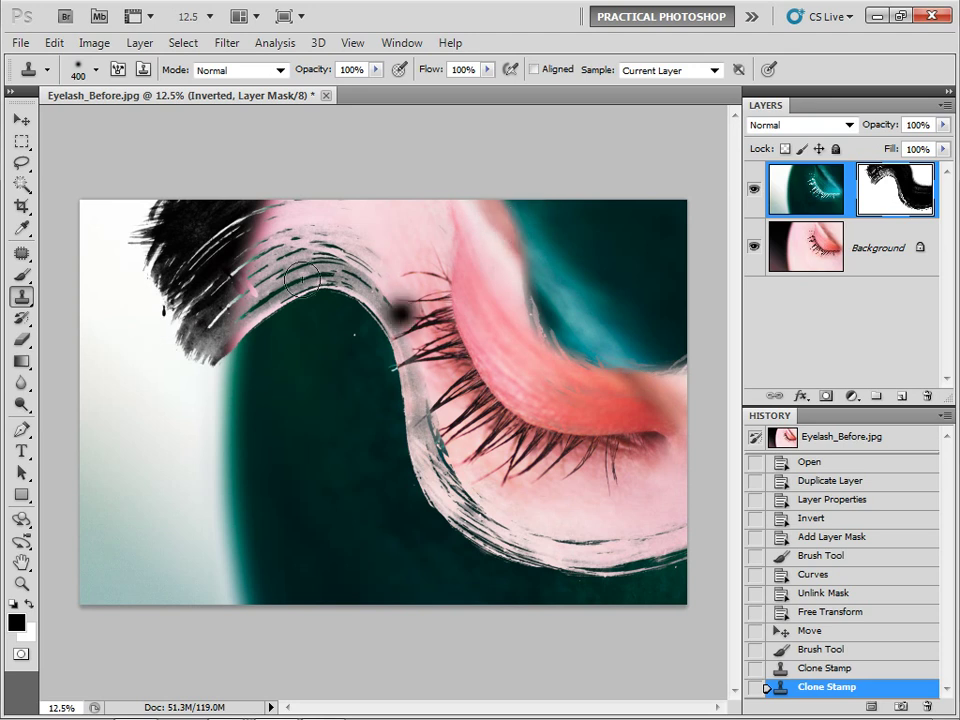
Step: Shift the layer mask sideways towards the pale background and rotate it by -7.25°
click(21, 119)
drag(417, 268, 100, 293)
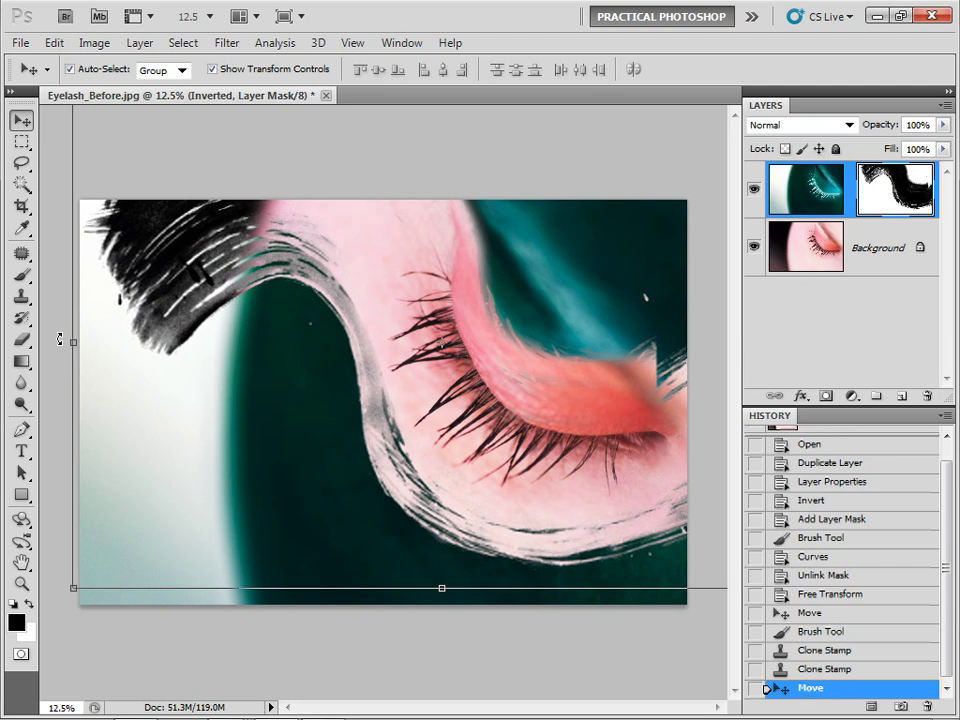
drag(60, 340, 62, 388)
drag(285, 351, 285, 357)
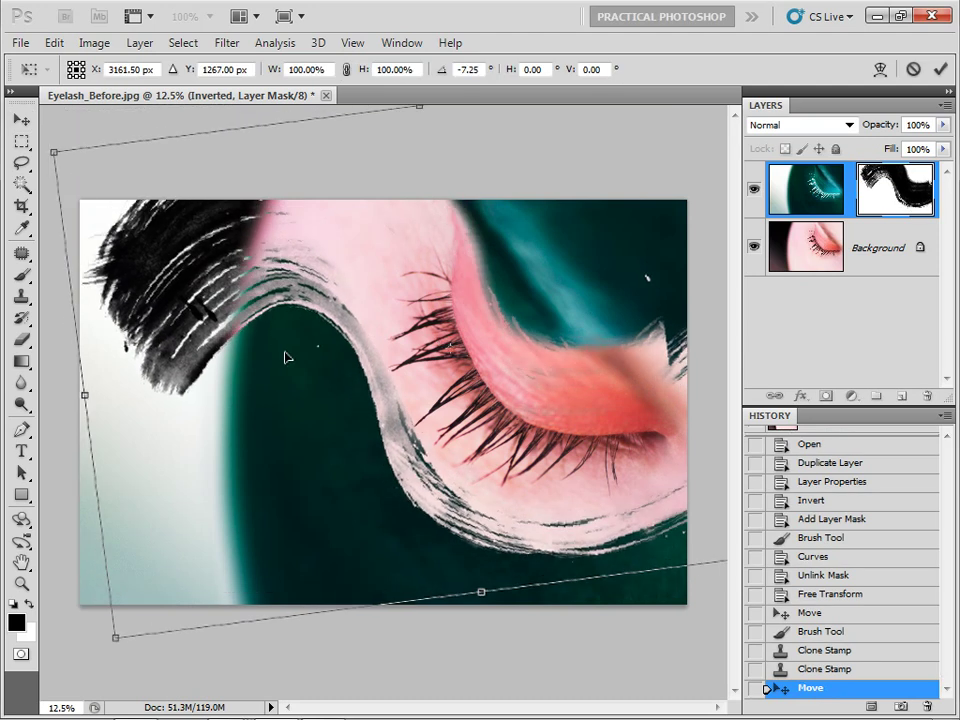
key(Return)
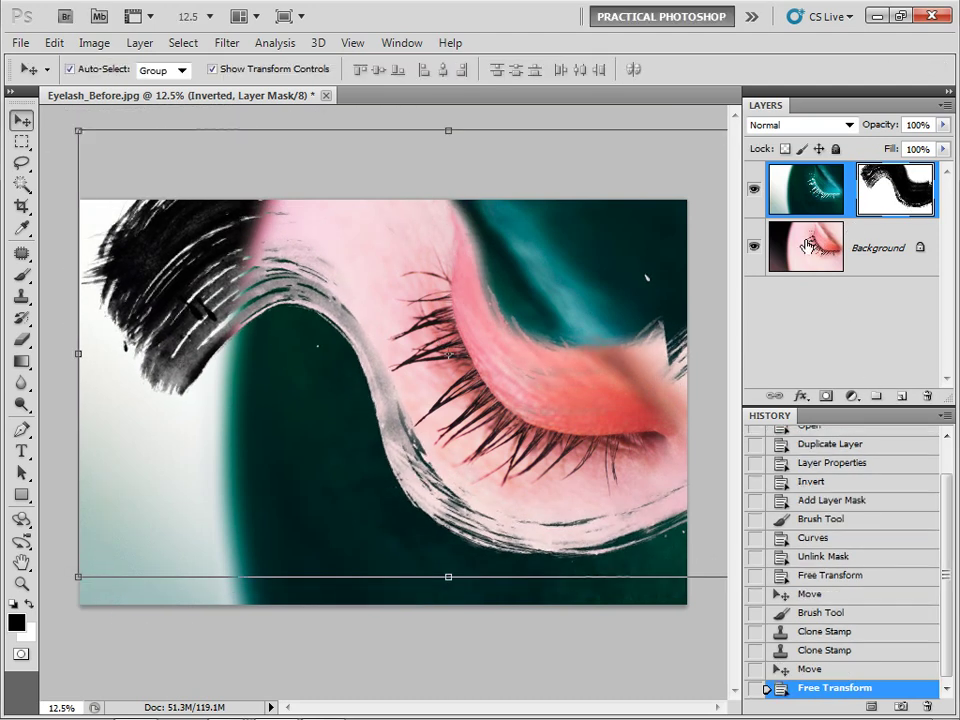
Step: Add a Curves adjustment layer above Inverted, lift the highlights, anchor the shadows at input 41, output 42, and dock the Adjustments panel with History
click(822, 183)
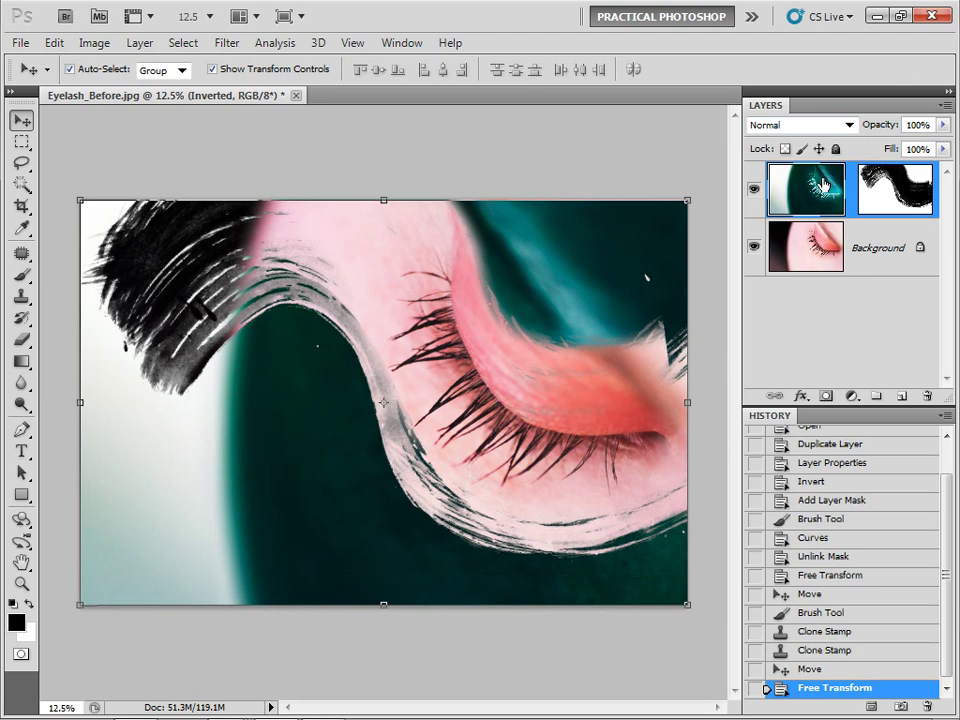
click(851, 398)
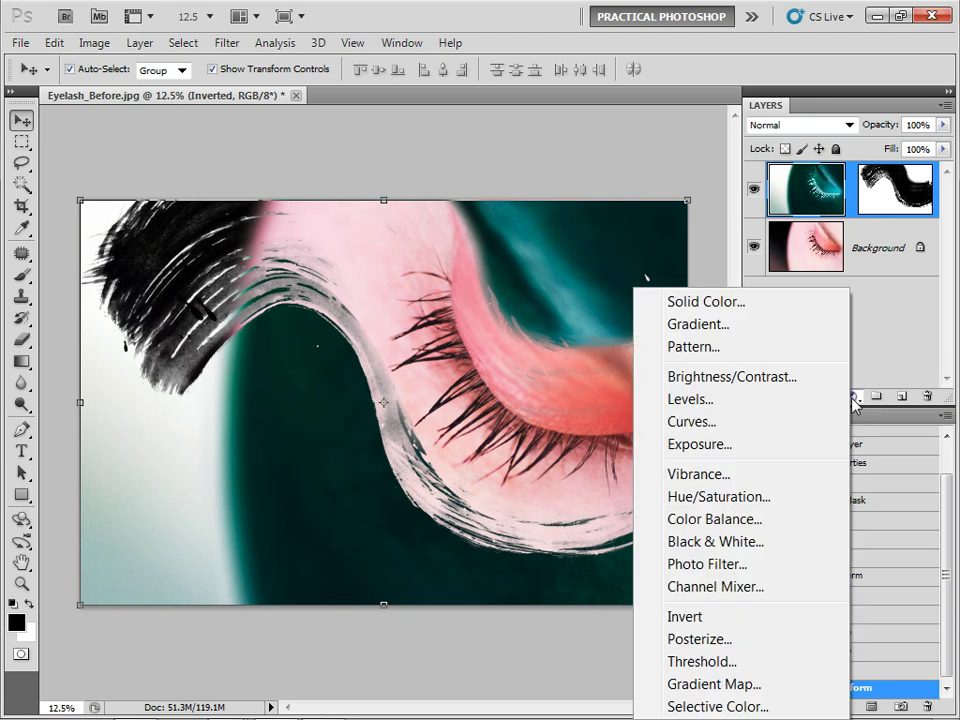
click(704, 426)
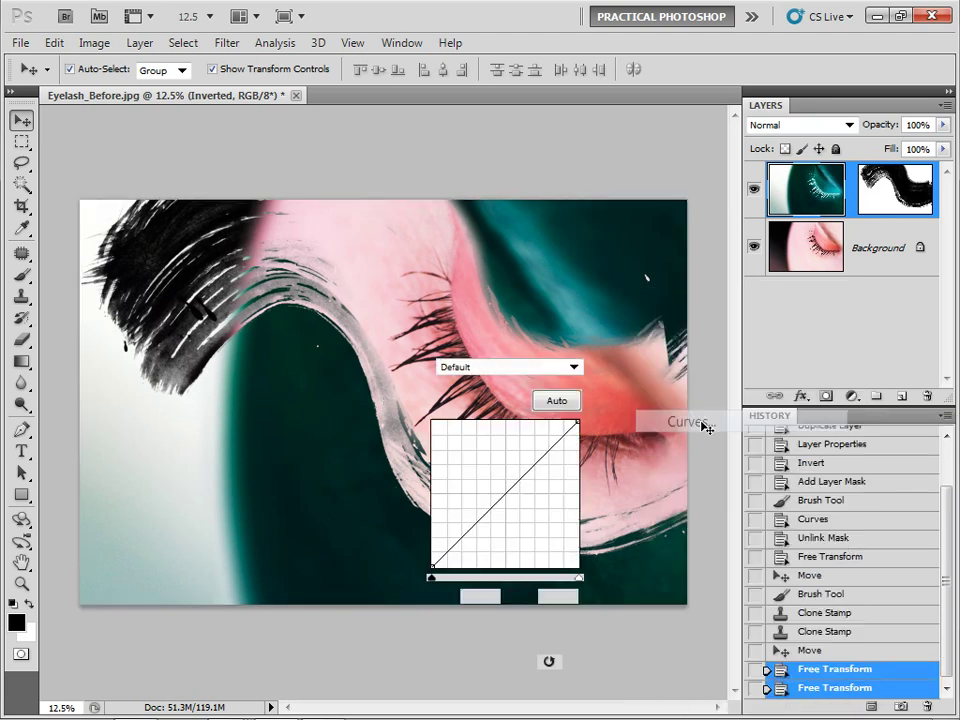
drag(499, 336, 737, 281)
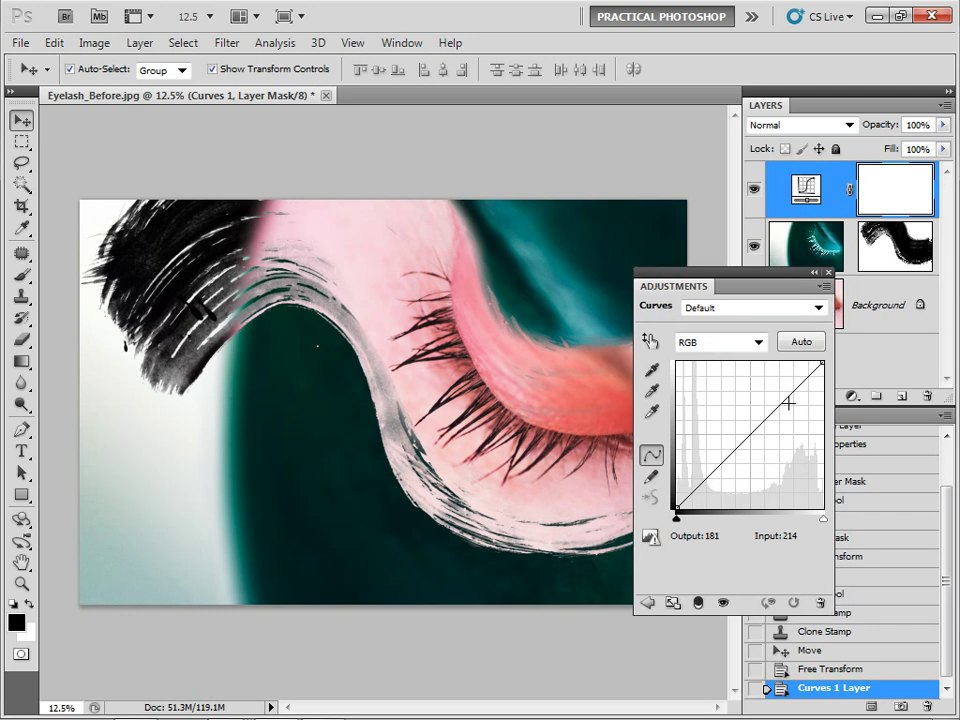
drag(789, 401, 780, 388)
drag(701, 488, 701, 483)
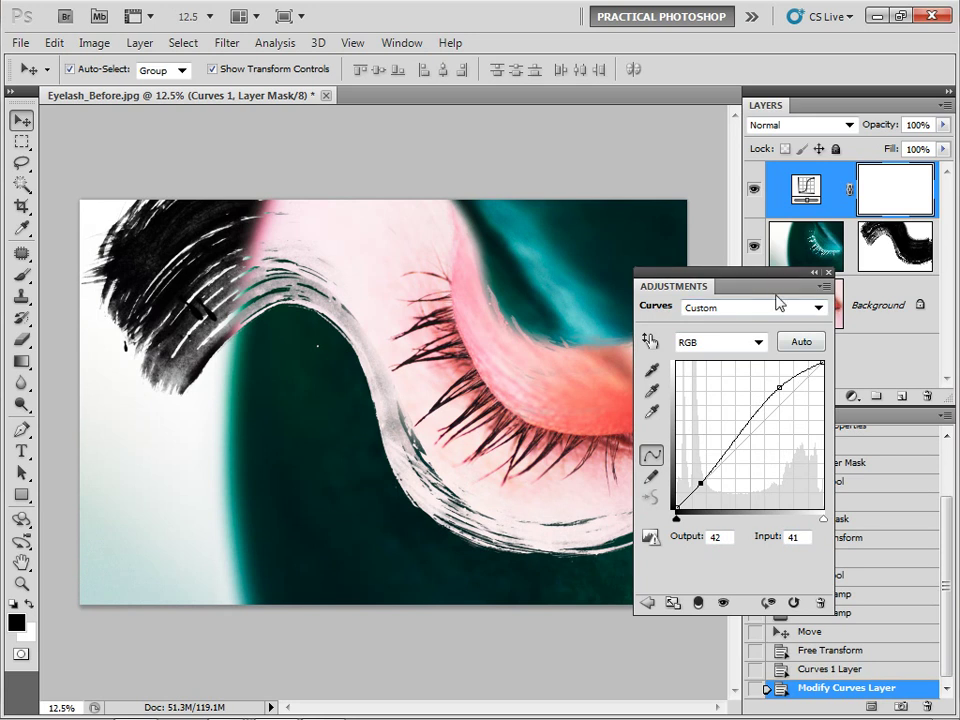
click(799, 190)
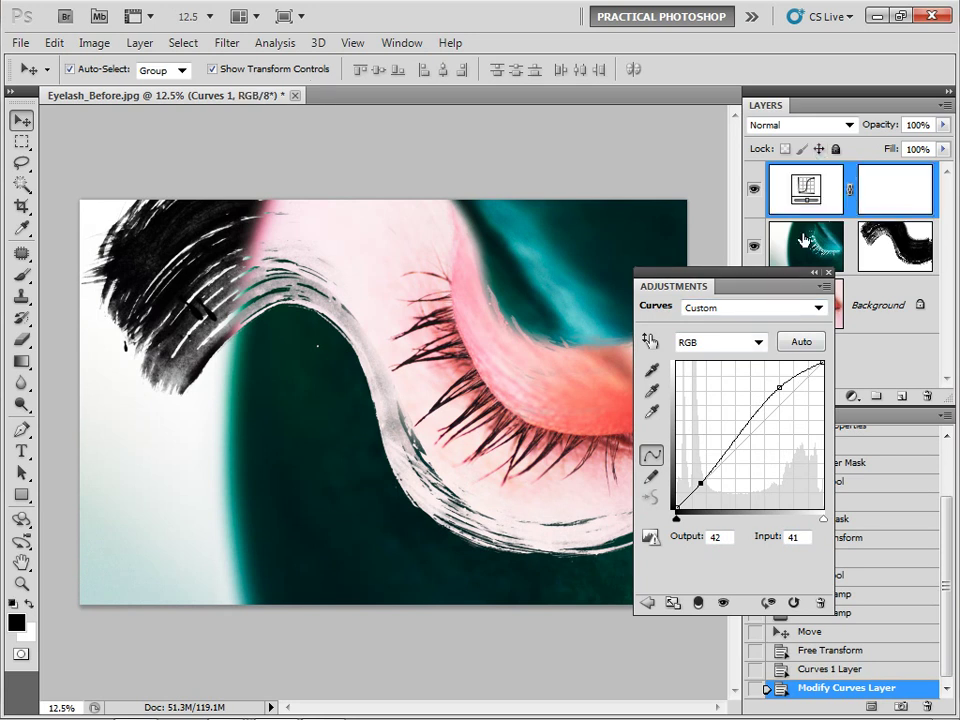
drag(676, 290, 820, 428)
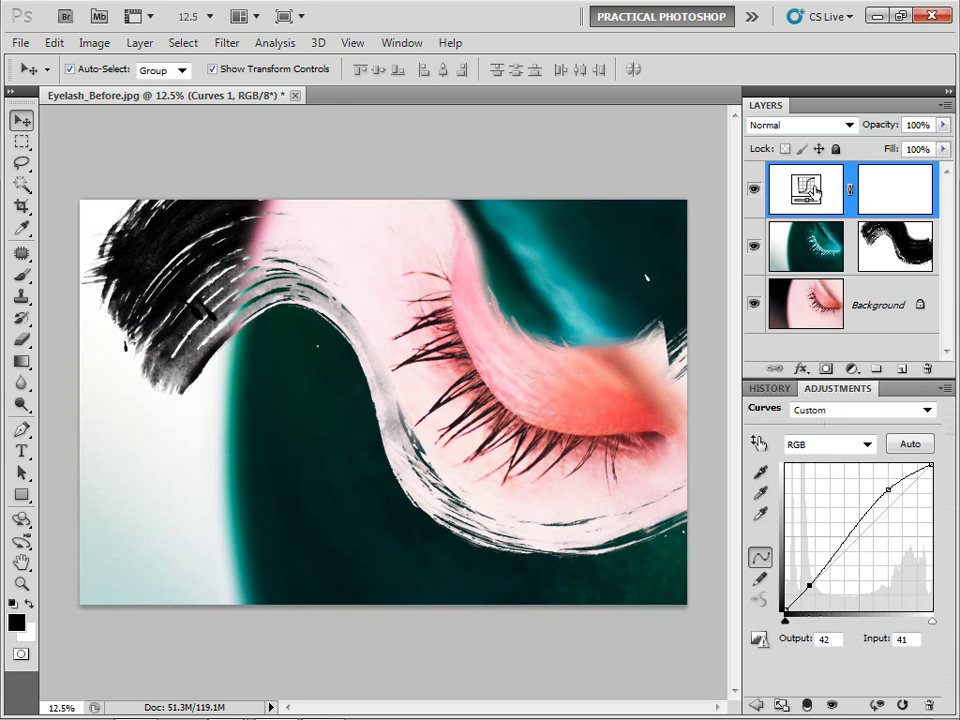
Step: Add a Color Balance adjustment layer, setting the midtones' Cyan/Red to -47 and shifting Yellow/Blue towards blue
click(851, 369)
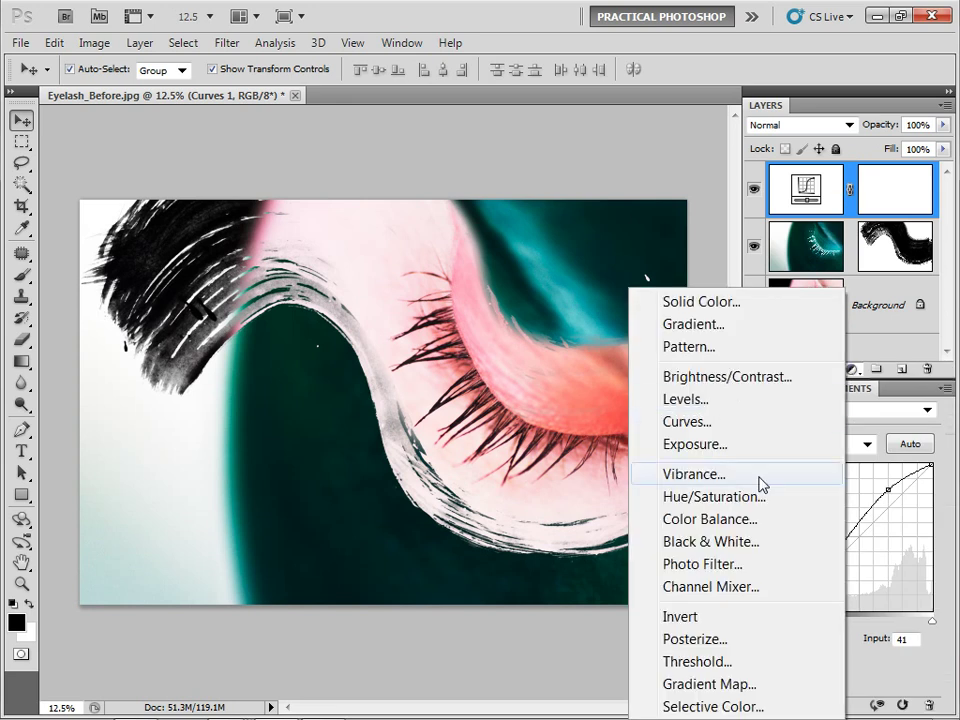
click(727, 526)
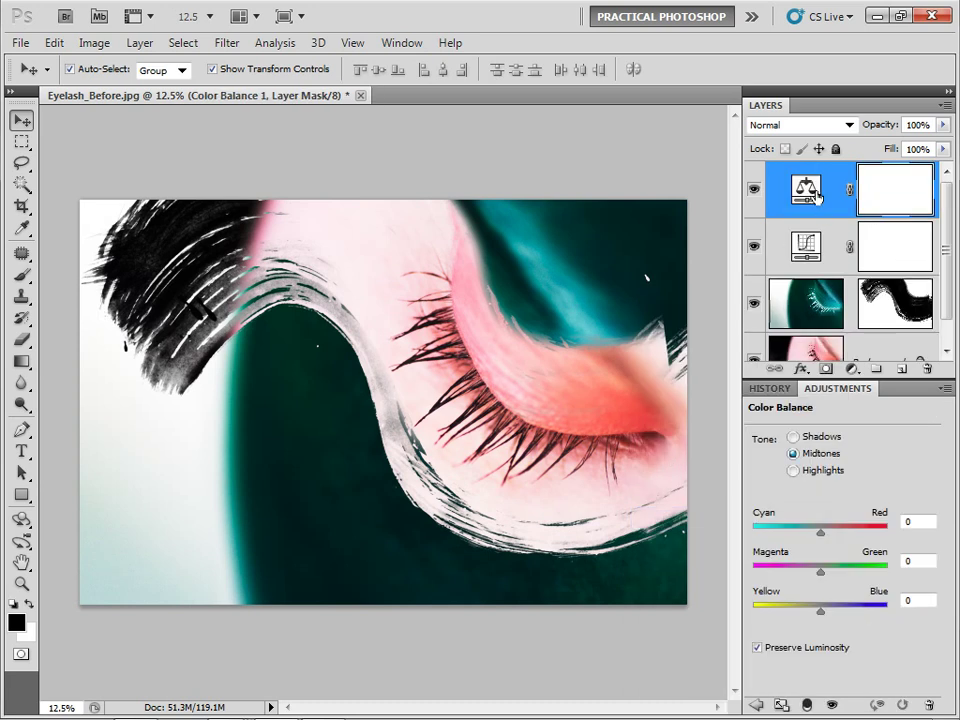
drag(820, 537, 789, 536)
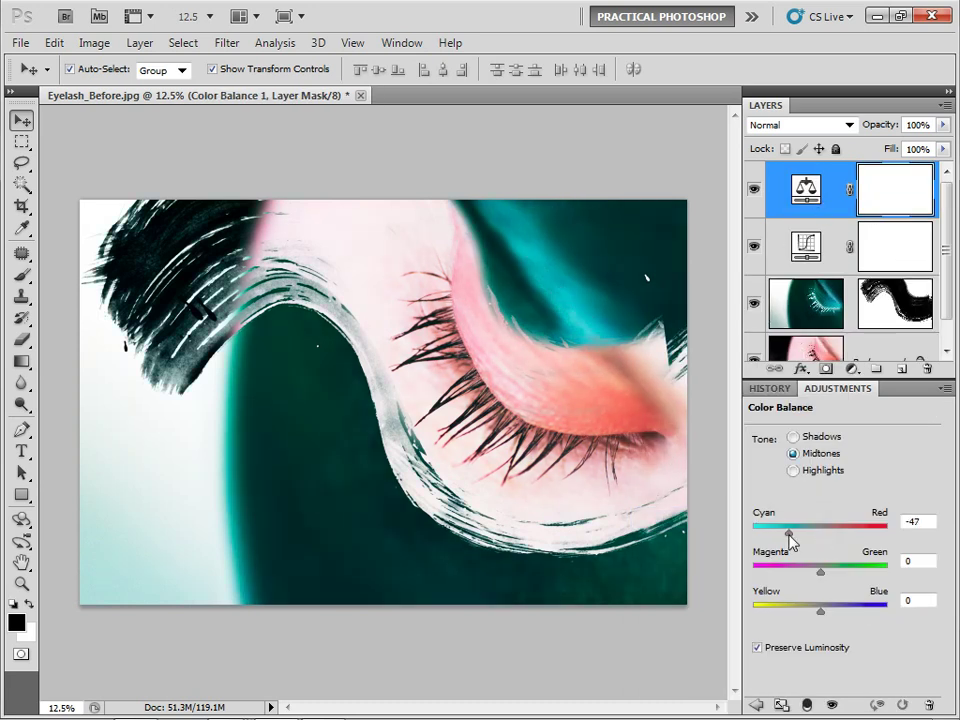
drag(817, 609, 838, 607)
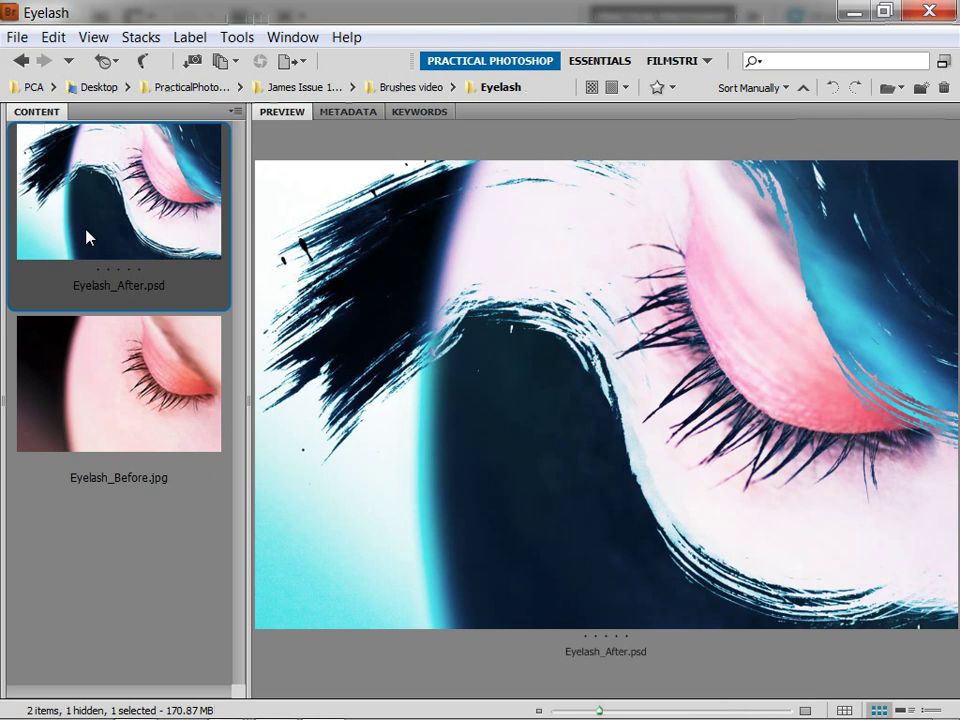
Step: In Adobe Bridge, go from the Eyelash folder to the Digital Art folder and preview BrushGirl_After.psd
click(22, 61)
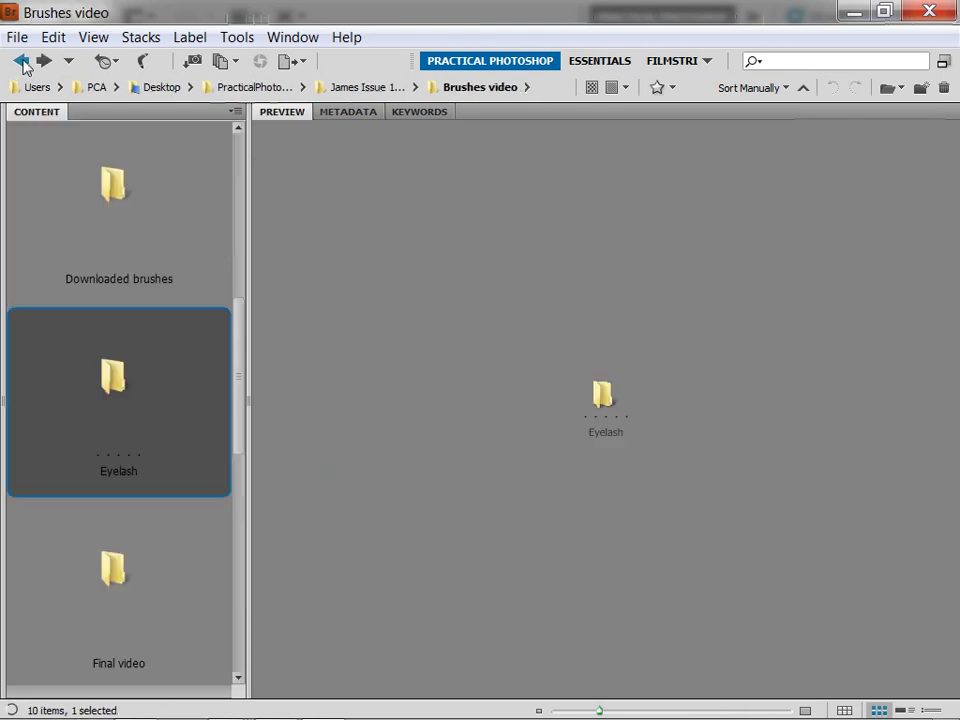
scroll(147, 350, up, 4)
double_click(111, 373)
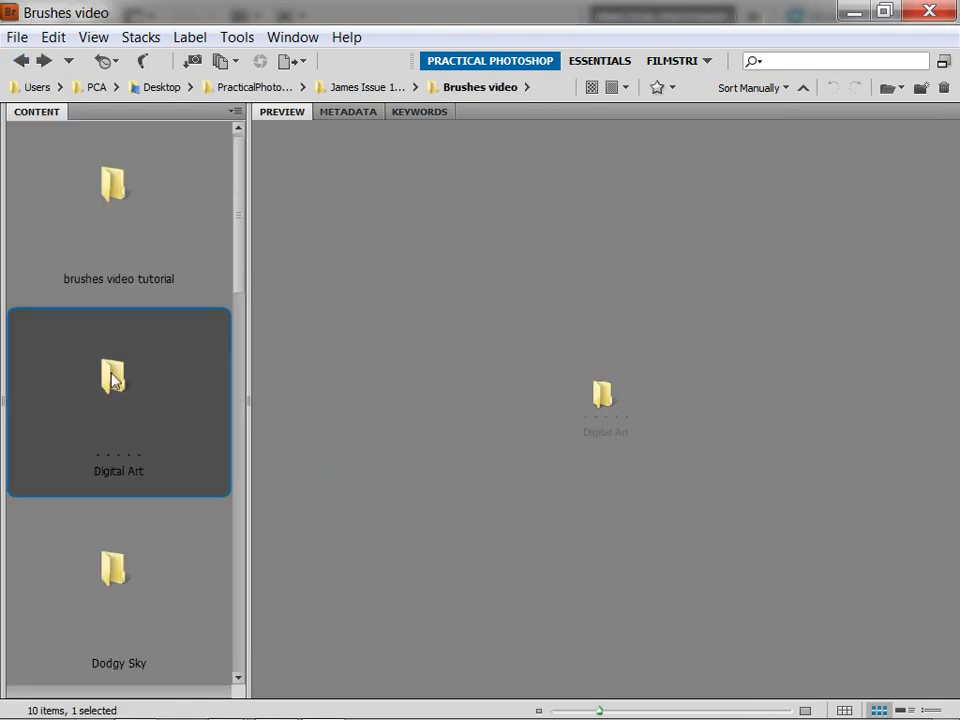
click(146, 260)
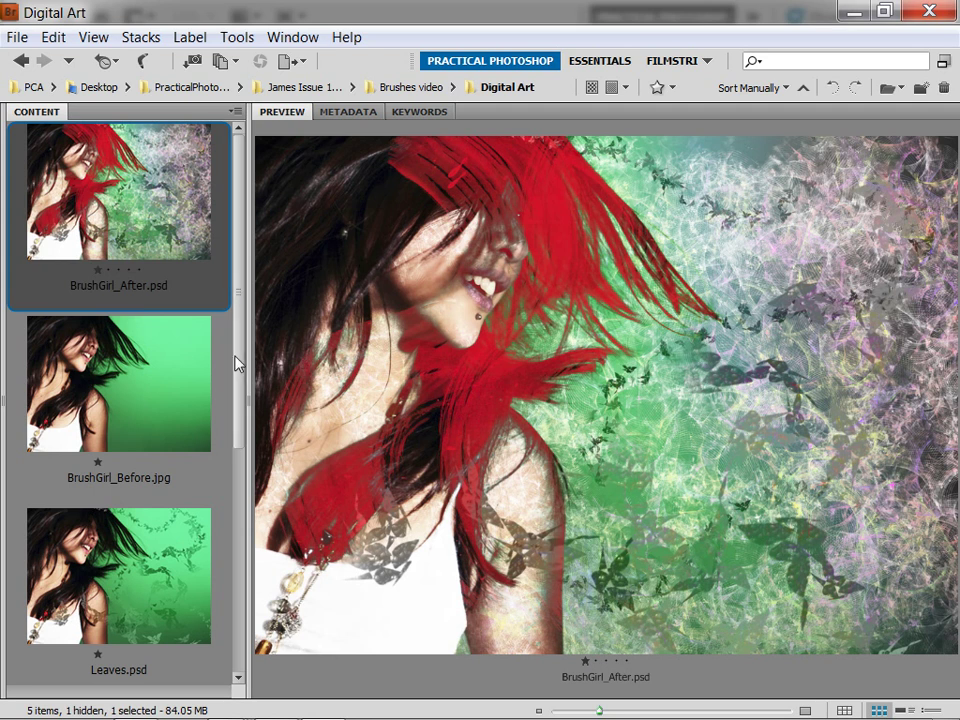
Step: Open BrushGirl_Before.jpg in Photoshop and add a new layer above Background filled entirely with white
double_click(156, 407)
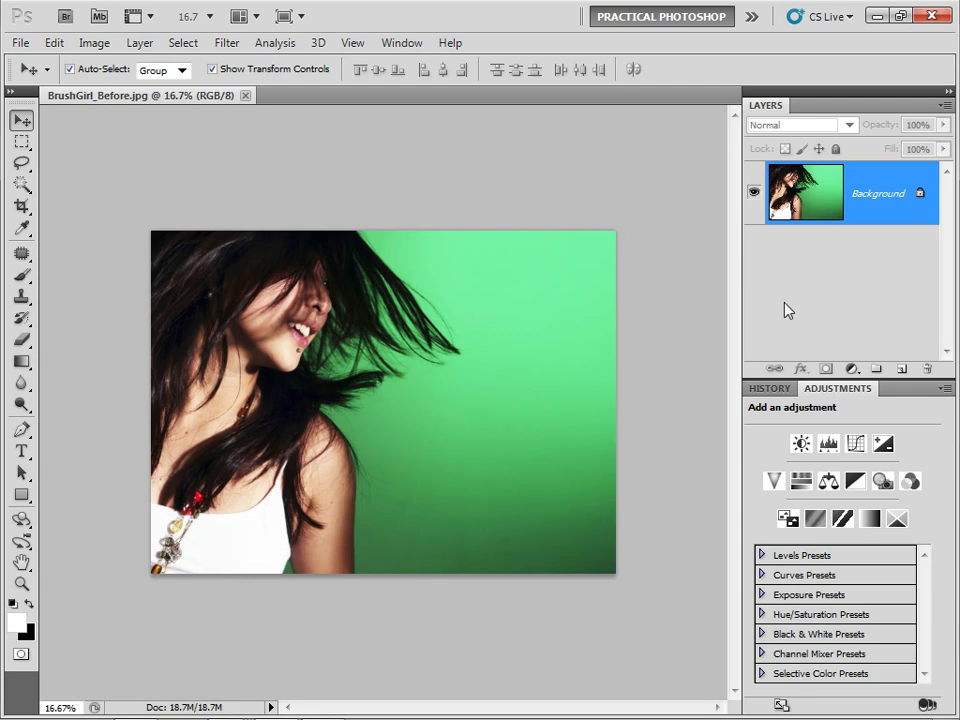
click(901, 370)
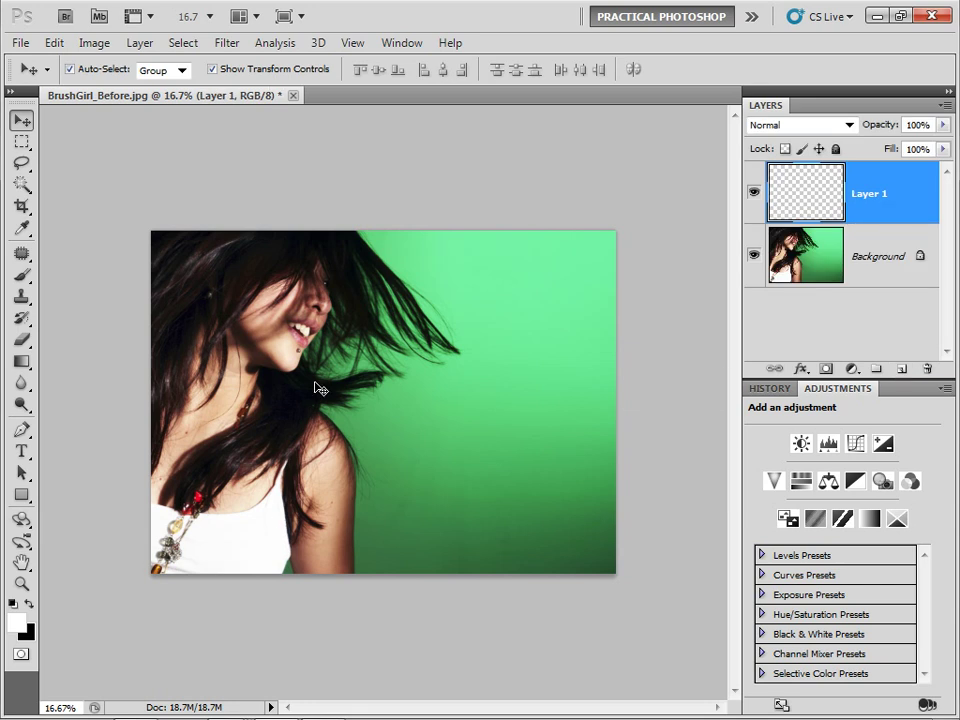
key(ctrl+a)
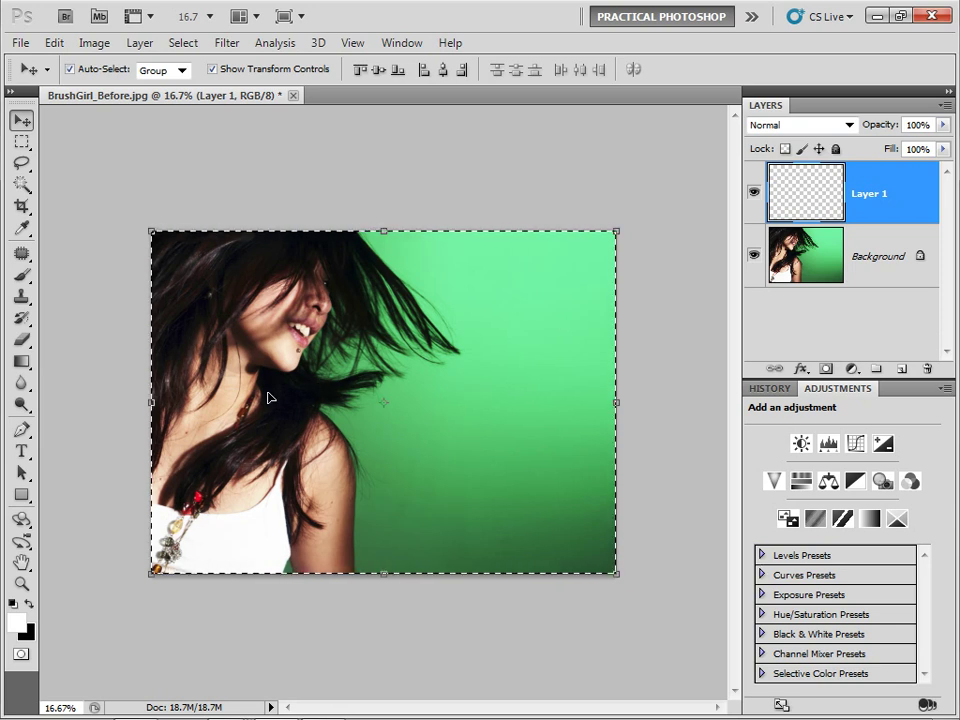
key(alt+BackSpace)
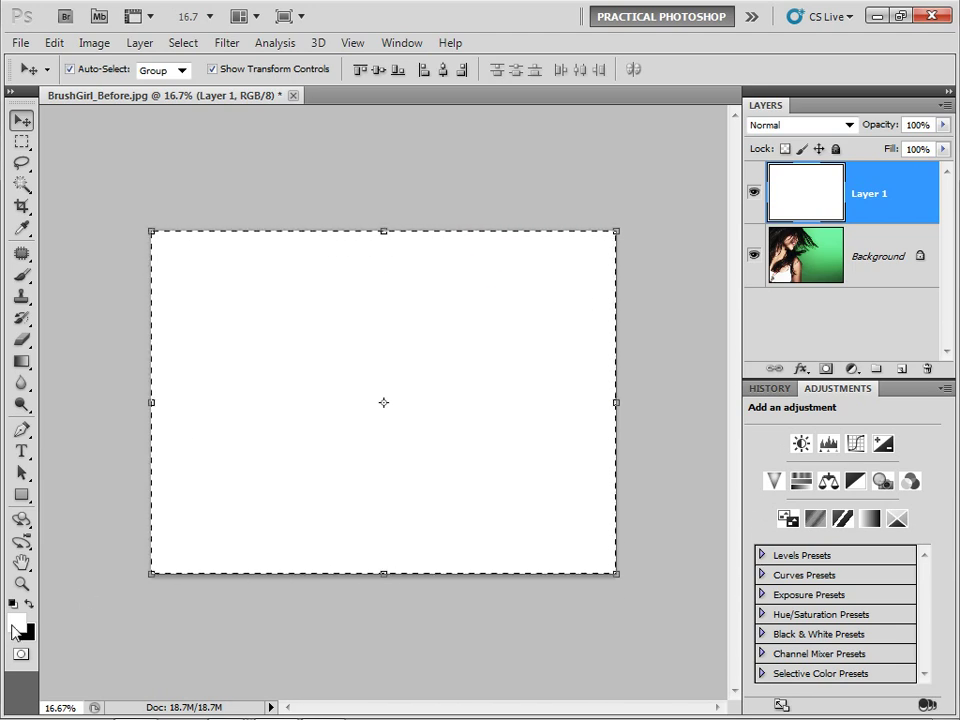
key(ctrl+d)
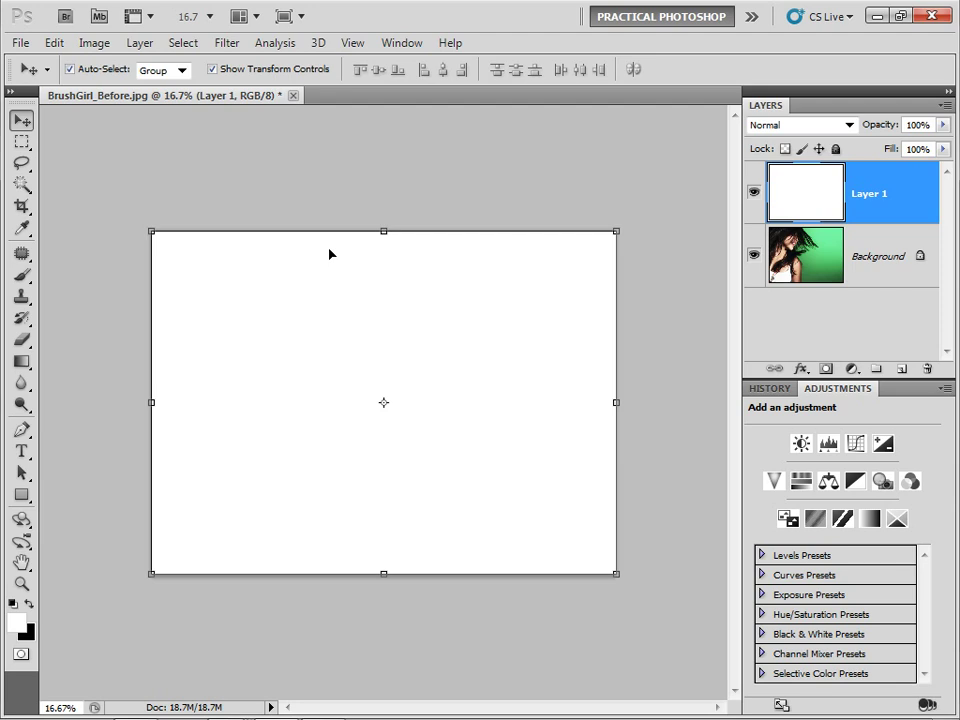
Step: Draw a freehand winged shape with the Lasso near the middle of the white layer, fill it with black and deselect
click(21, 164)
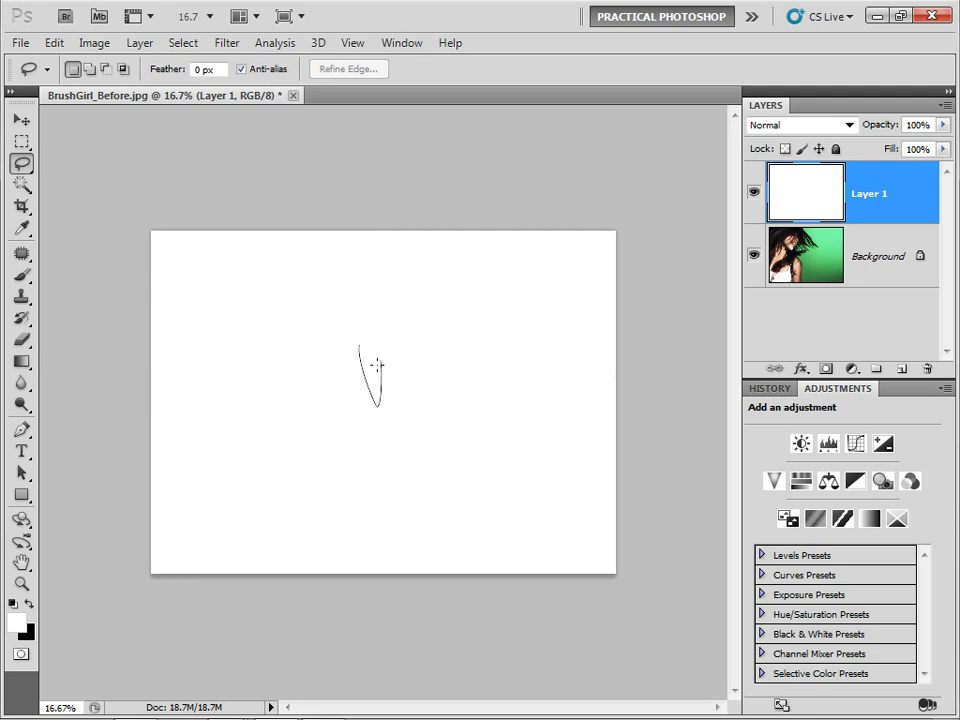
drag(378, 402, 400, 395)
drag(360, 348, 340, 410)
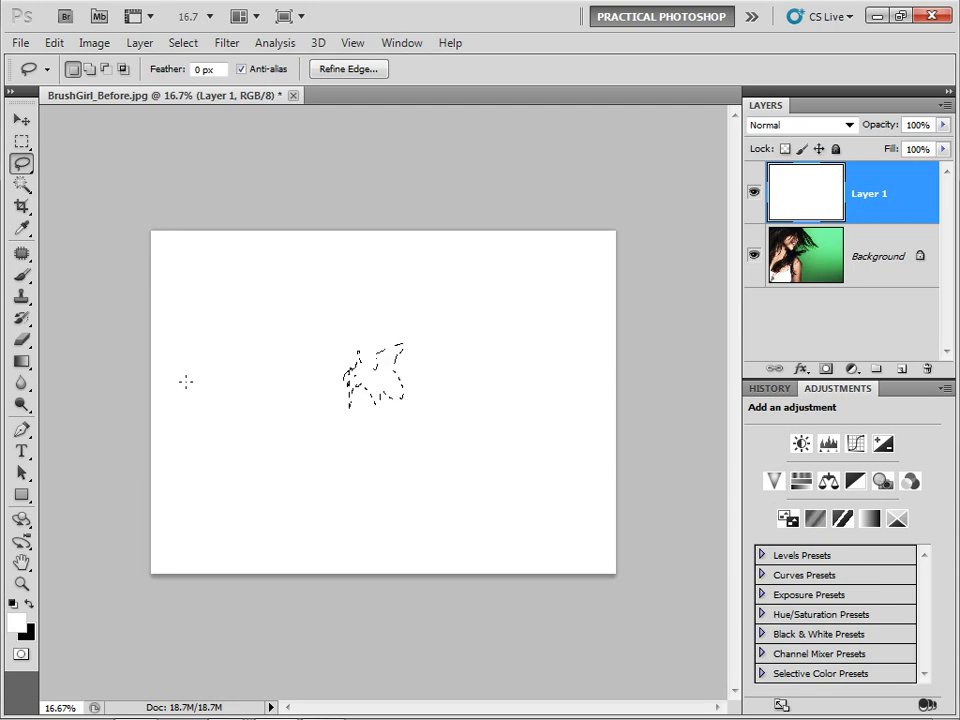
click(29, 604)
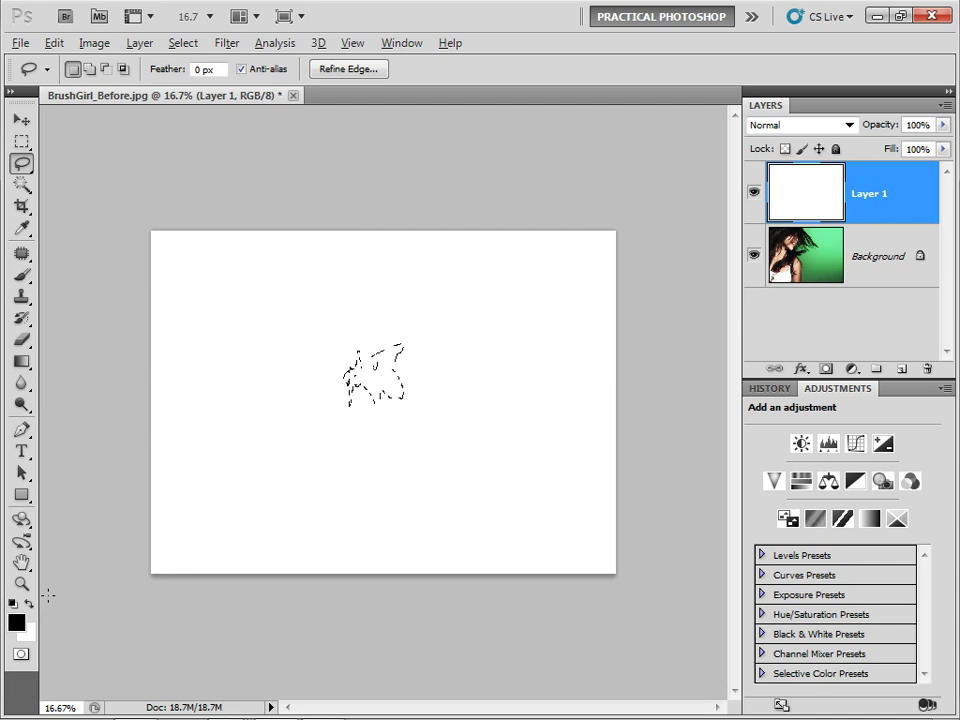
key(alt+BackSpace)
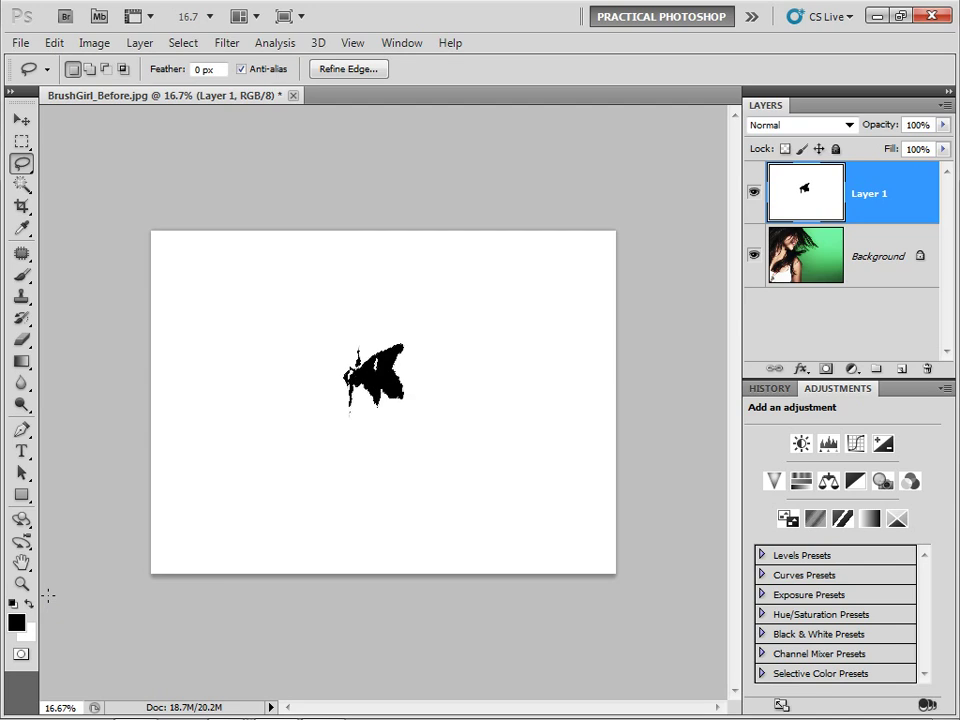
key(ctrl+d)
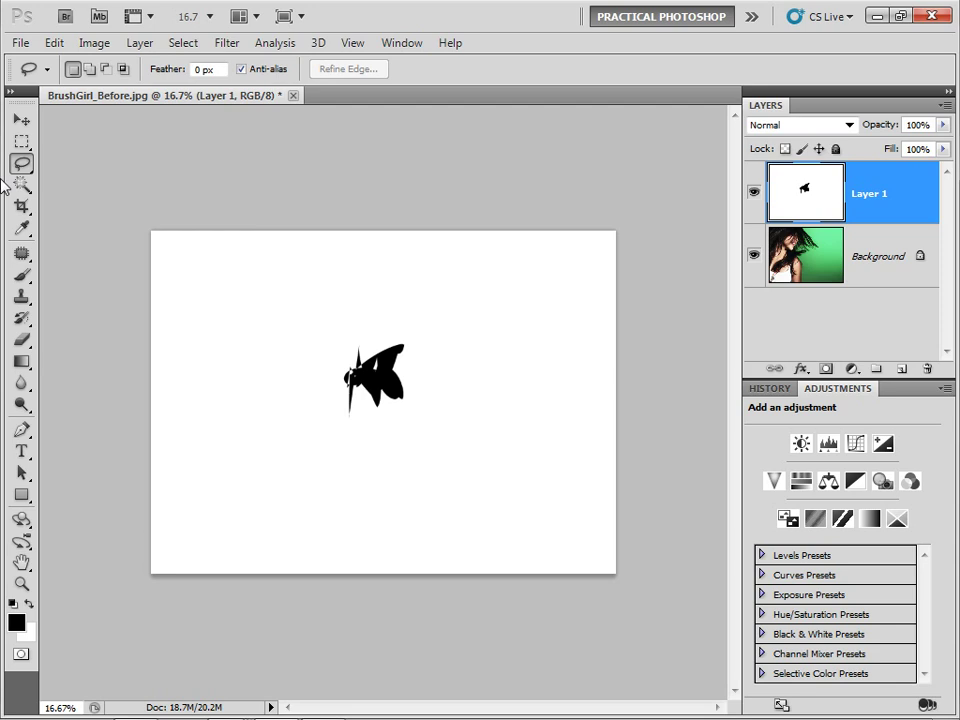
Step: Select a rectangular area around the black shape and define it as a brush preset named Squiggle
click(20, 143)
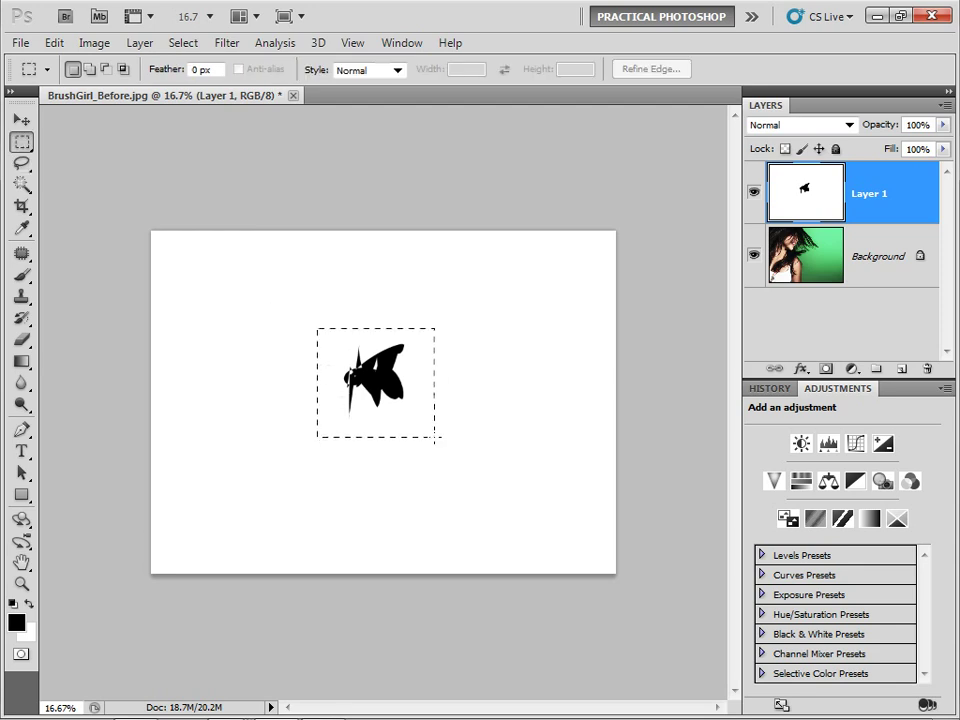
drag(435, 437, 435, 437)
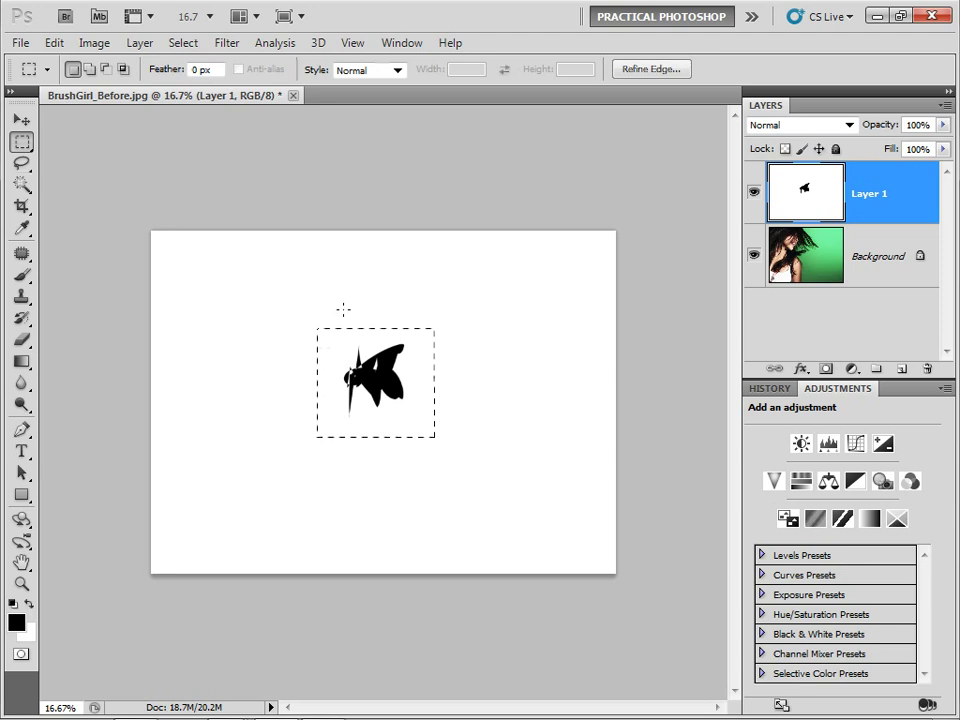
click(52, 46)
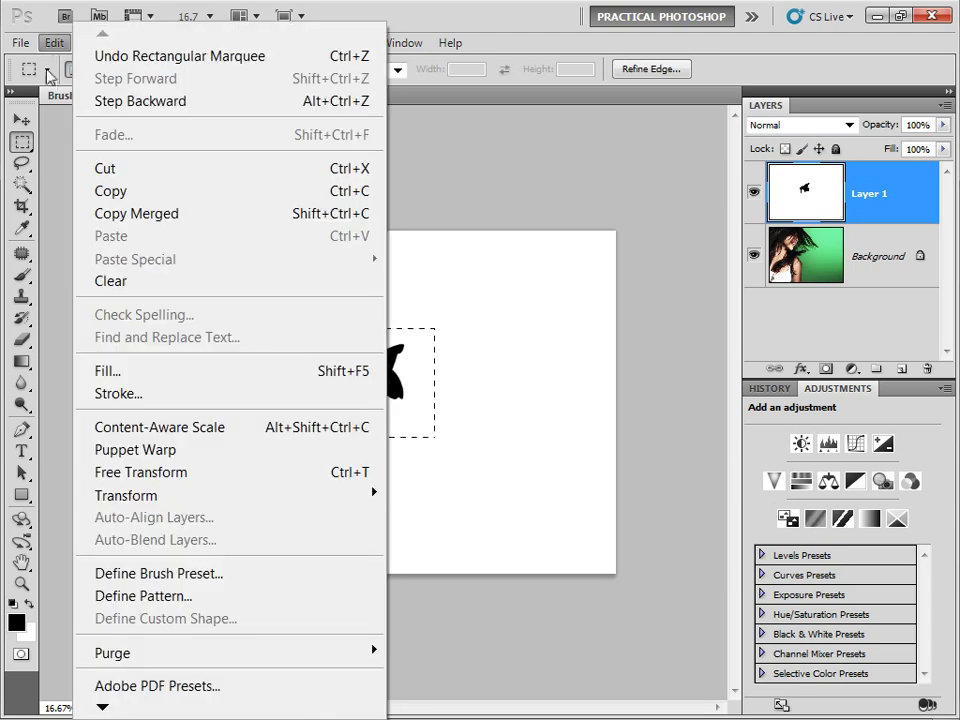
click(137, 582)
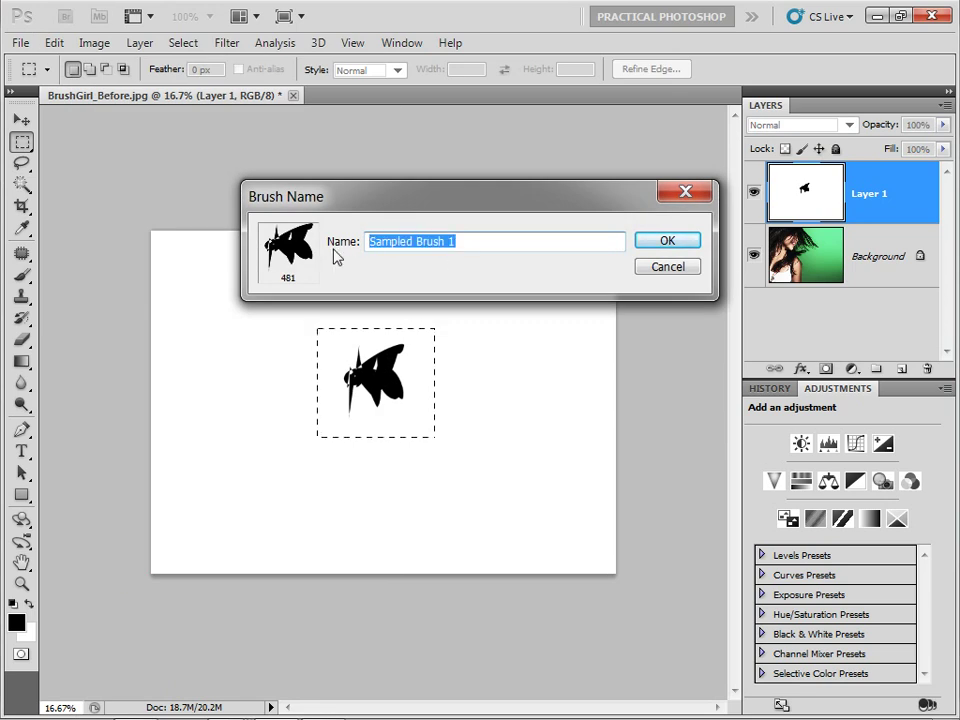
text(Squiggle)
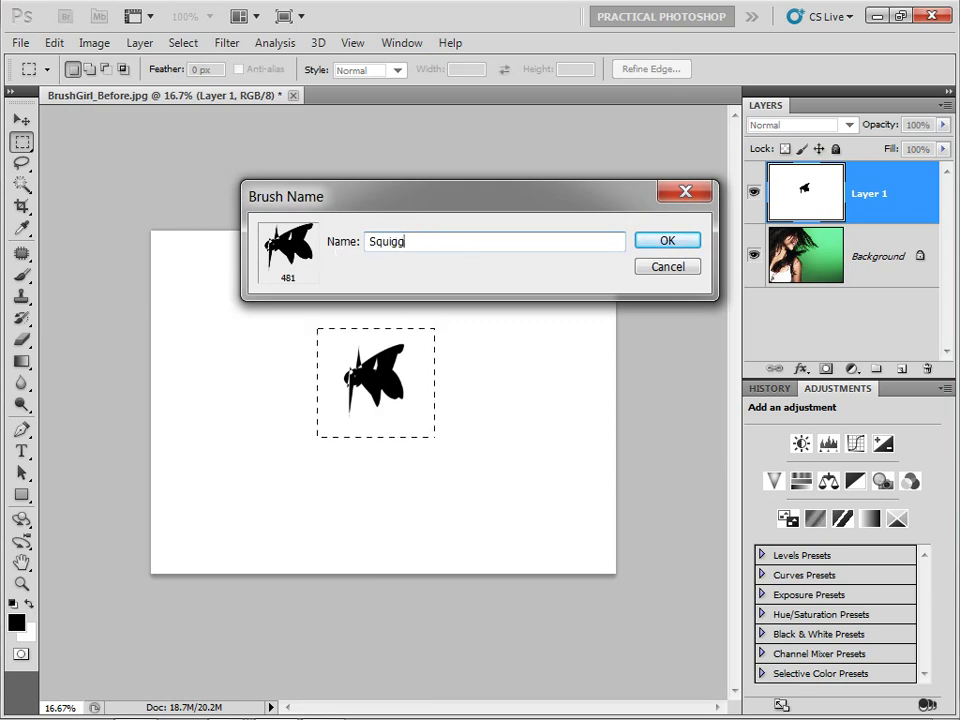
click(674, 245)
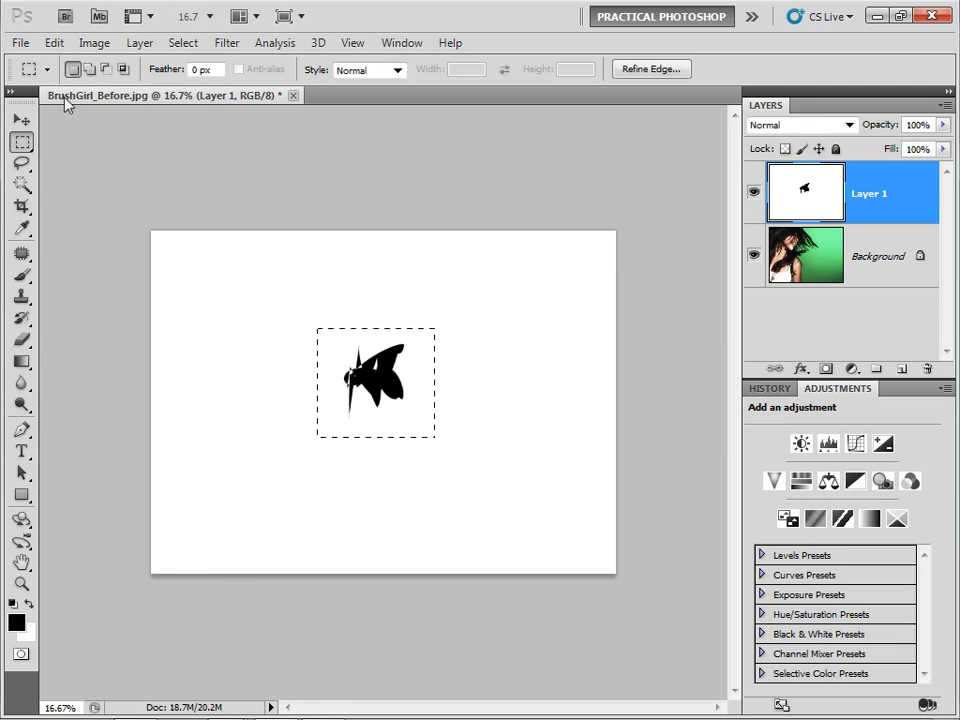
Step: Clear the selection, choose the new 481 px Squiggle brush and stamp it in black nine times around the original shape on Layer 1
click(22, 277)
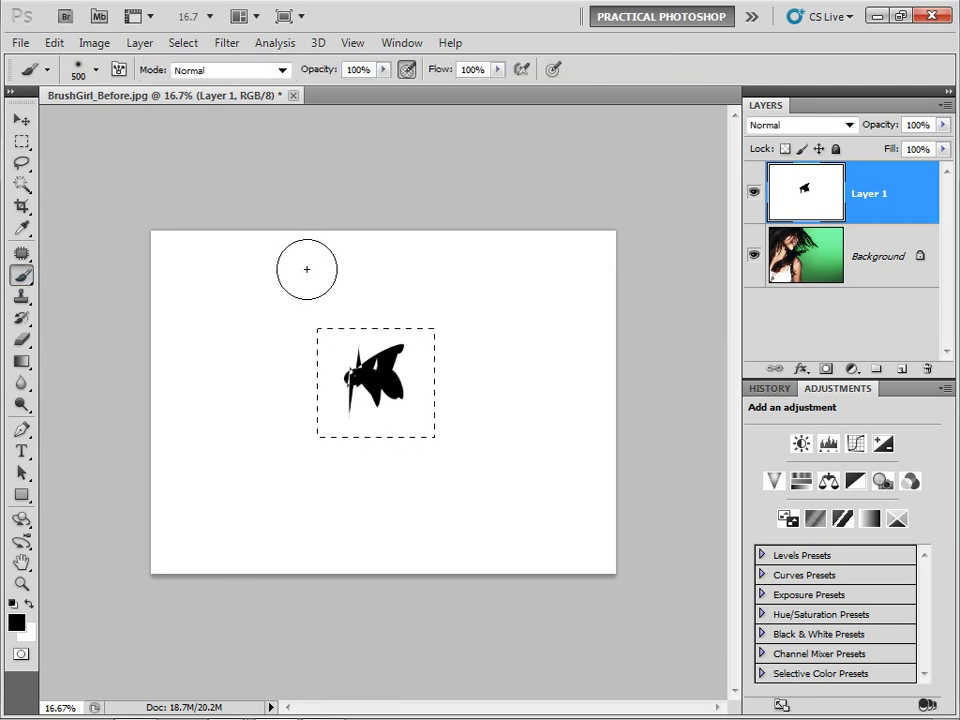
key(ctrl+d)
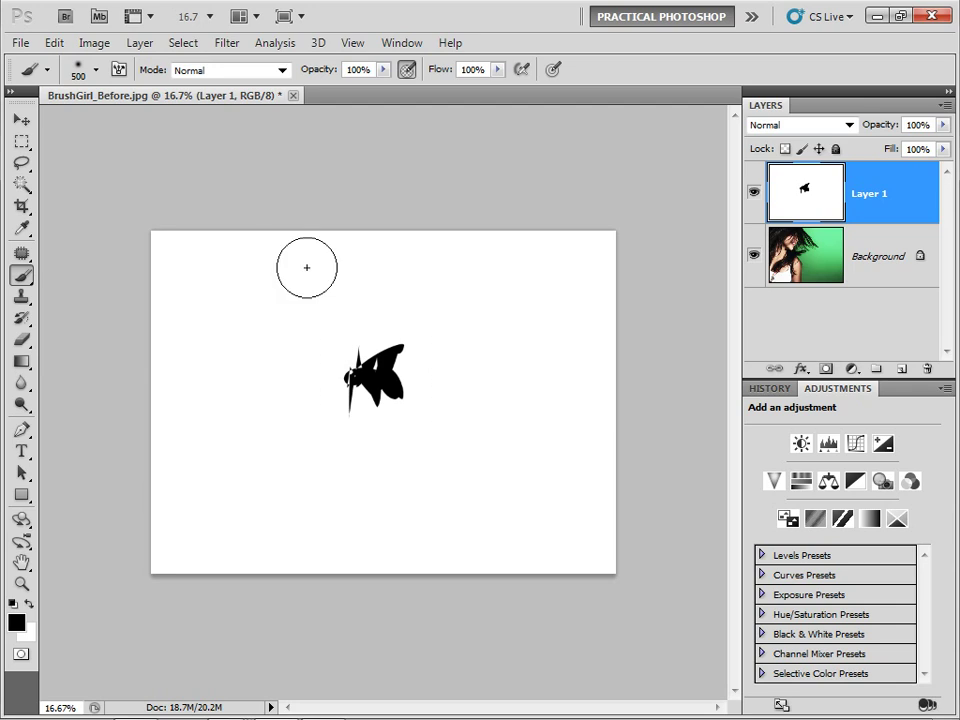
click(78, 68)
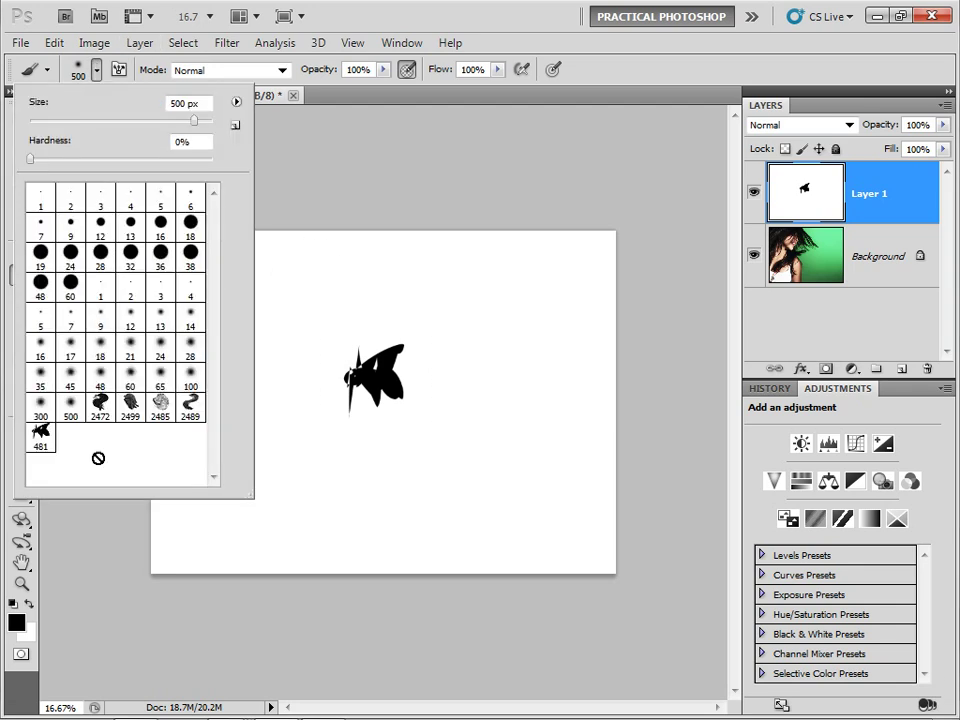
click(40, 435)
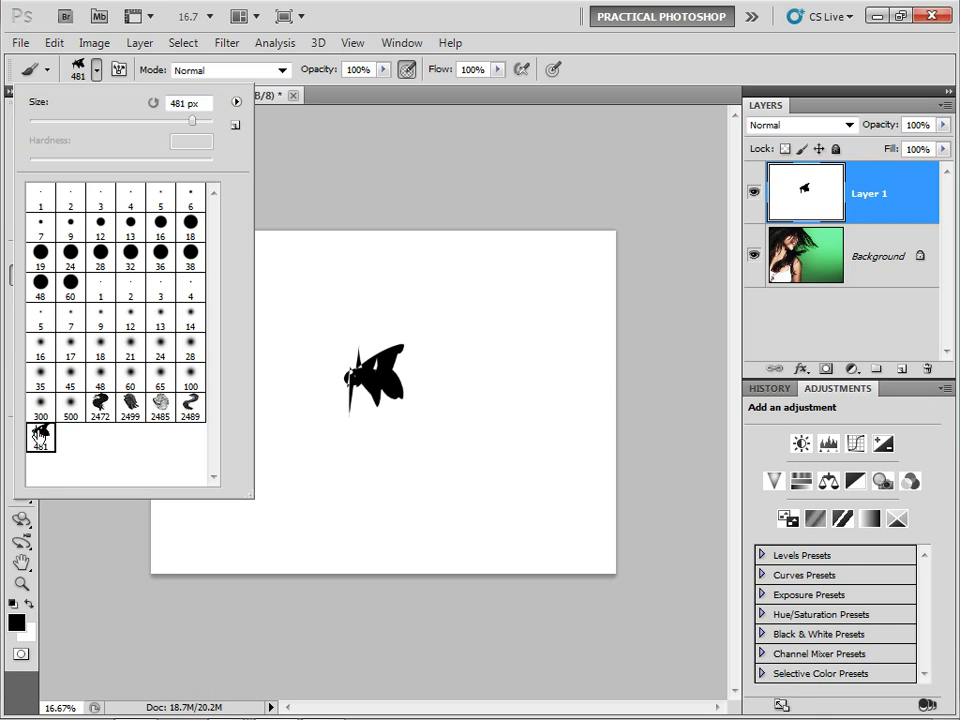
click(570, 322)
click(515, 455)
click(338, 282)
click(214, 357)
click(277, 510)
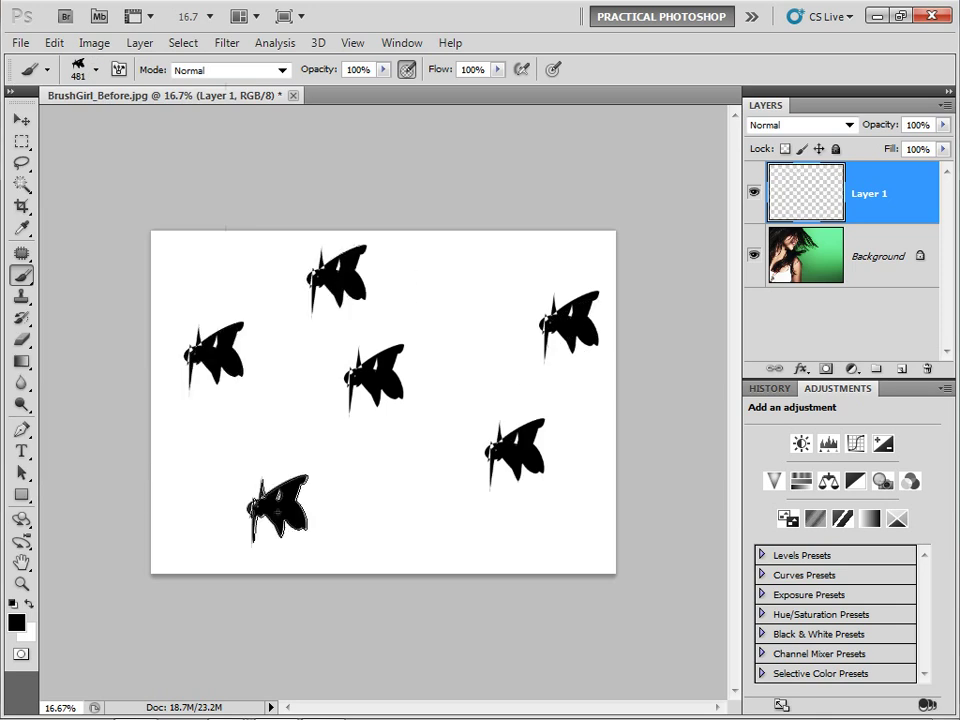
click(456, 310)
click(418, 481)
click(310, 414)
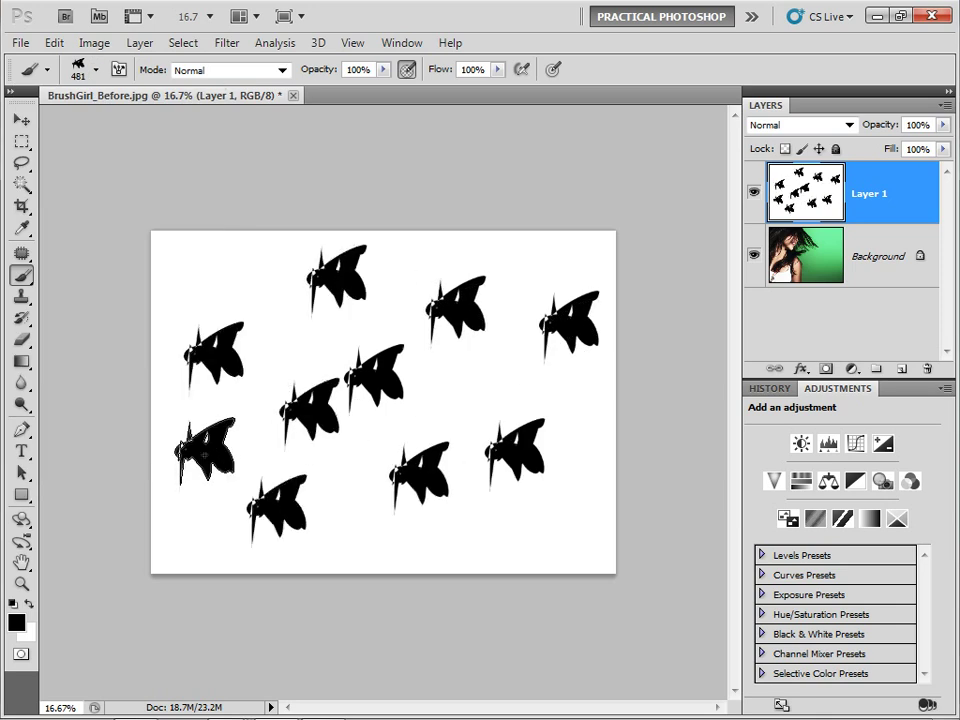
click(203, 456)
Step: Hide Layer 1 and add a new empty layer directly above Background
click(755, 195)
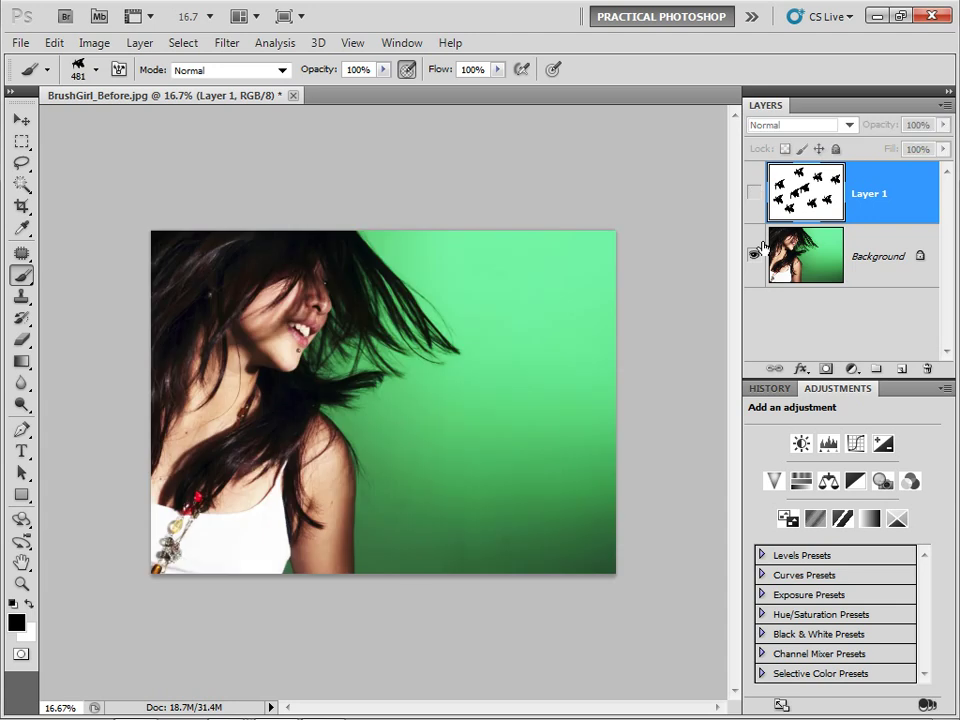
click(910, 268)
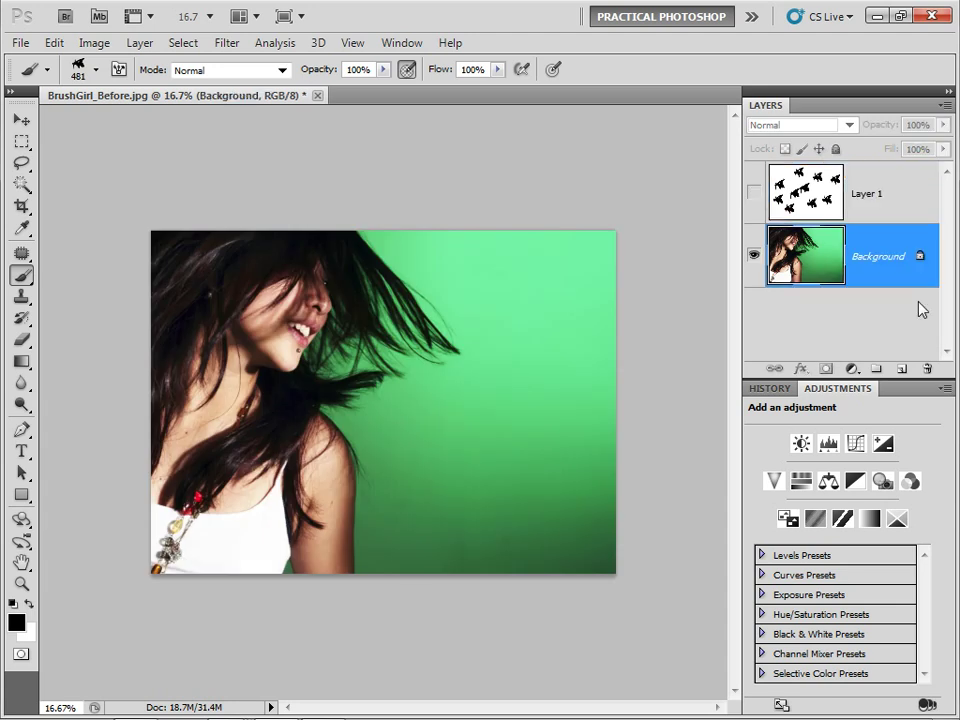
click(901, 370)
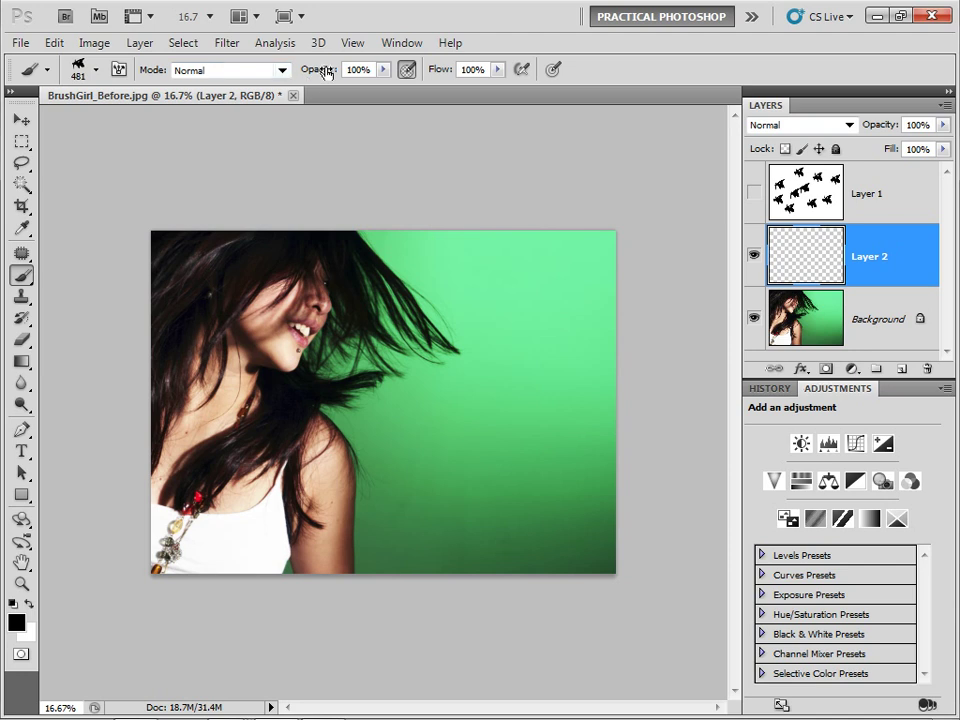
Step: Set the brush opacity to 70% and flow to 55%, and dock the Brush panel beside Layers
drag(329, 72, 300, 80)
drag(440, 70, 395, 77)
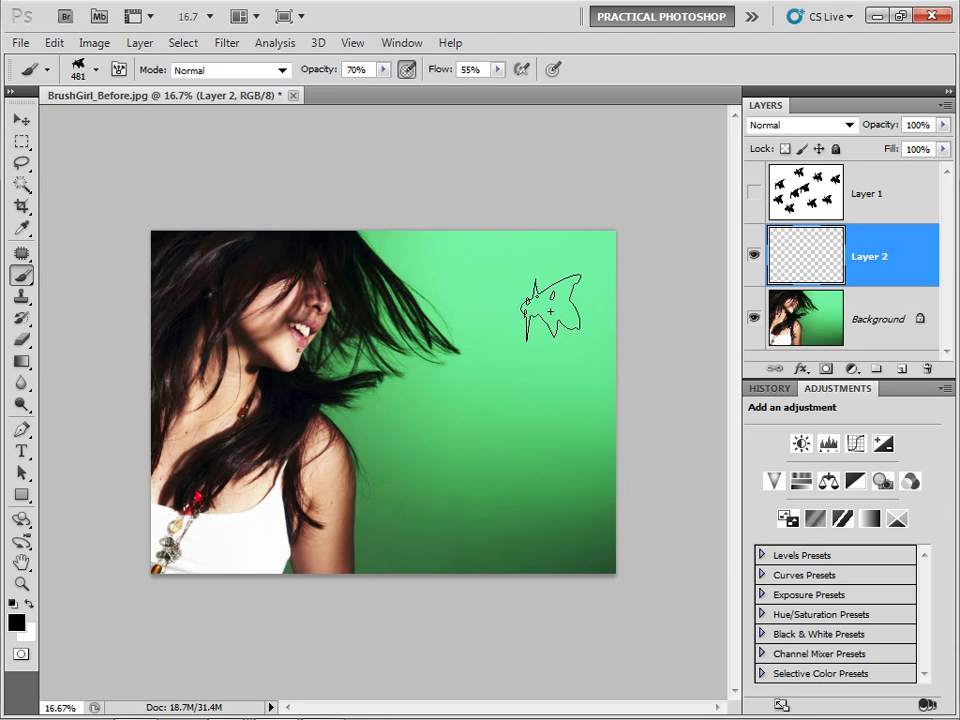
click(117, 74)
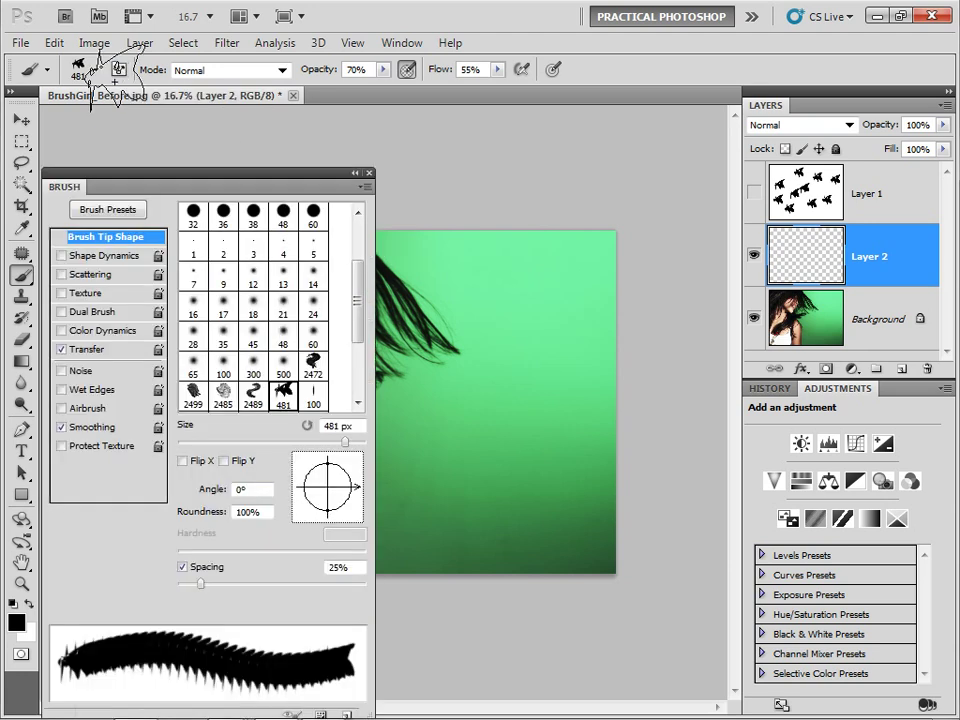
mouse_move(63, 178)
mouse_down()
mouse_move(266, 166)
mouse_move(416, 185)
mouse_move(800, 130)
mouse_move(801, 111)
mouse_move(800, 124)
mouse_up()
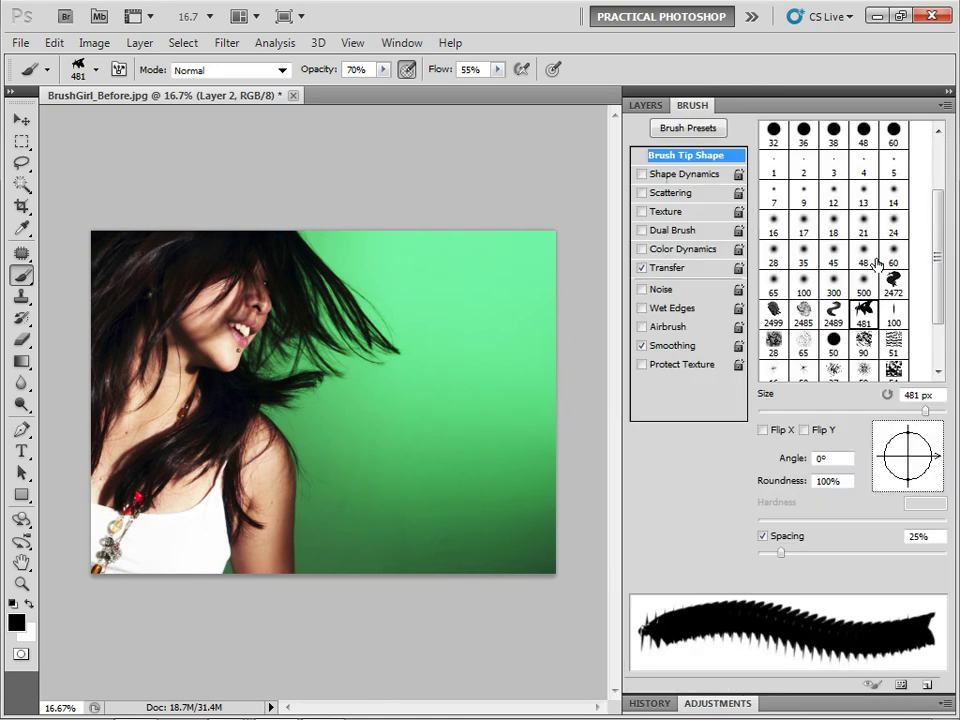
drag(940, 228, 940, 222)
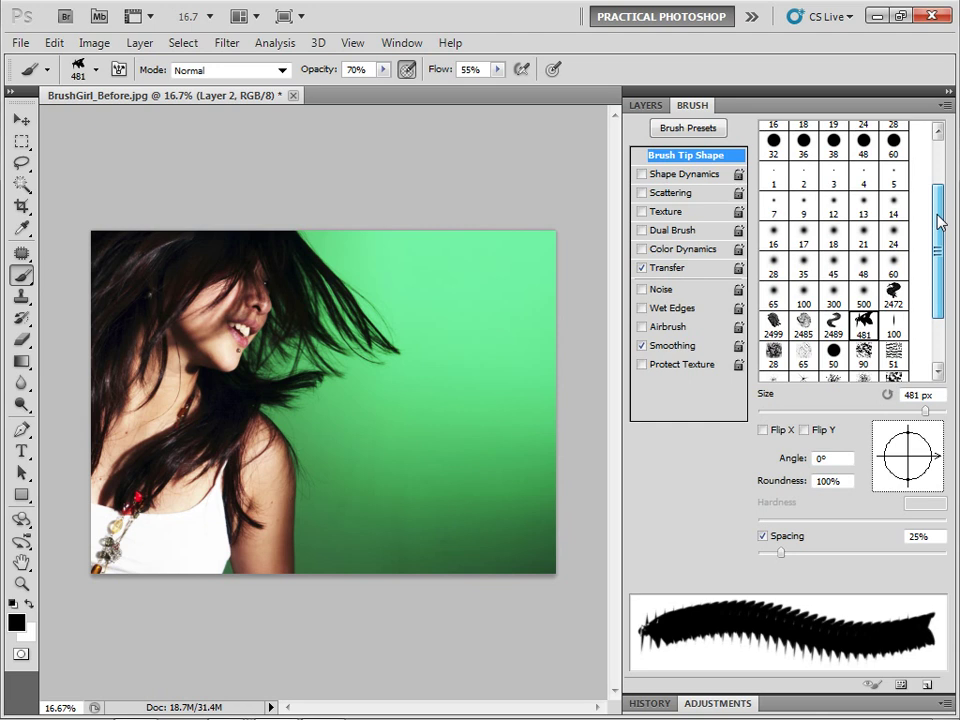
mouse_move(940, 222)
mouse_down()
mouse_move(938, 265)
mouse_move(928, 169)
mouse_move(930, 272)
mouse_up()
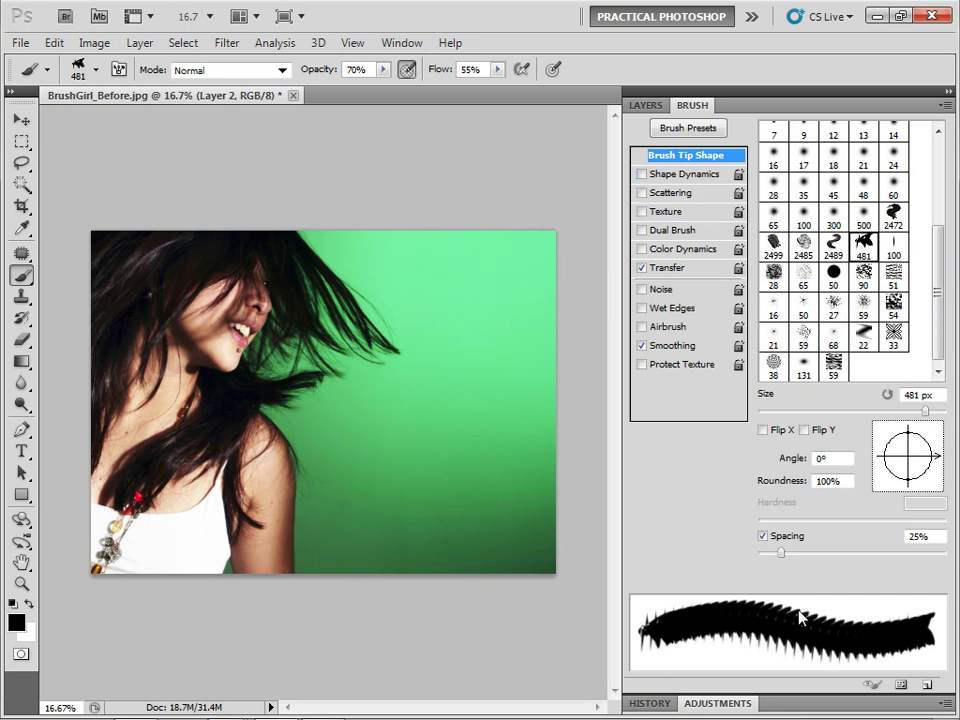
Step: Enable Shape Dynamics for the 481 px brush, with Size Jitter and Angle Jitter both at 100%
click(641, 175)
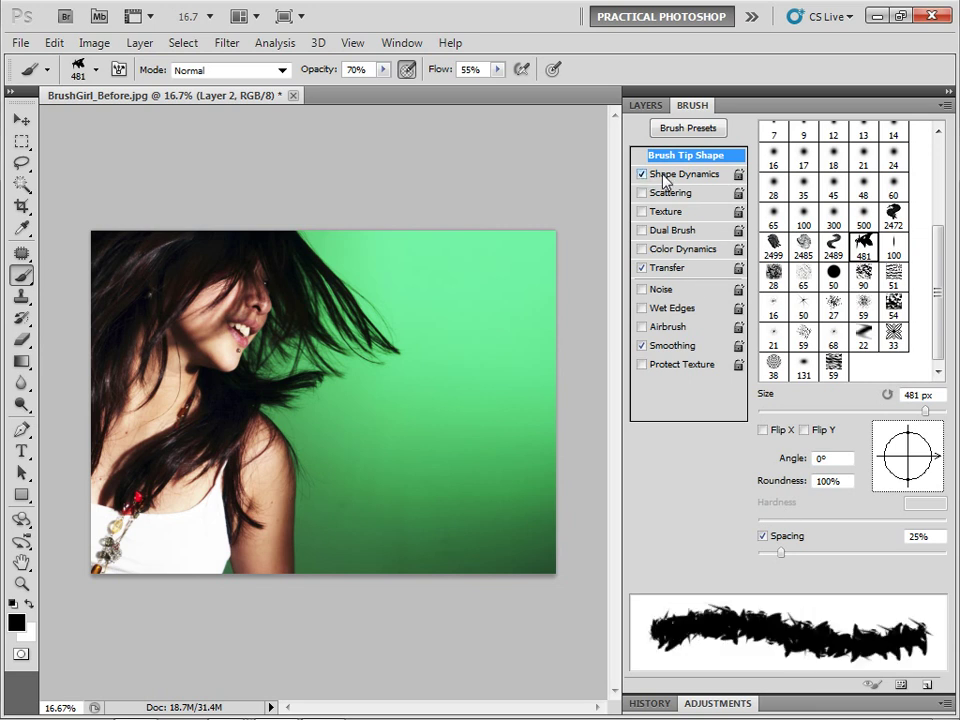
click(663, 178)
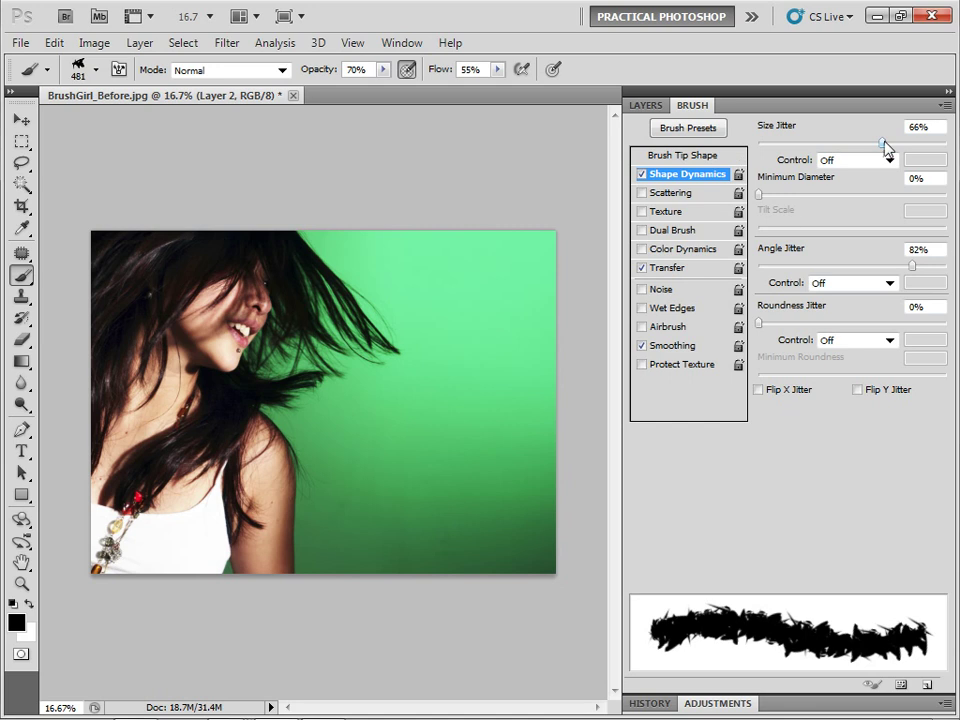
drag(884, 146, 946, 145)
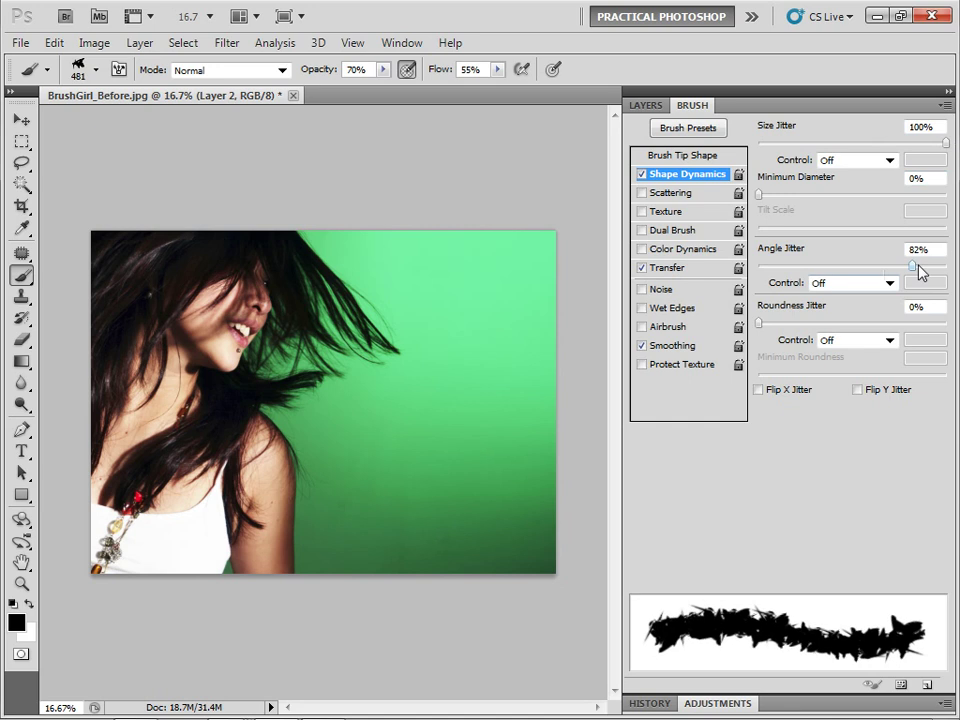
drag(916, 273, 948, 268)
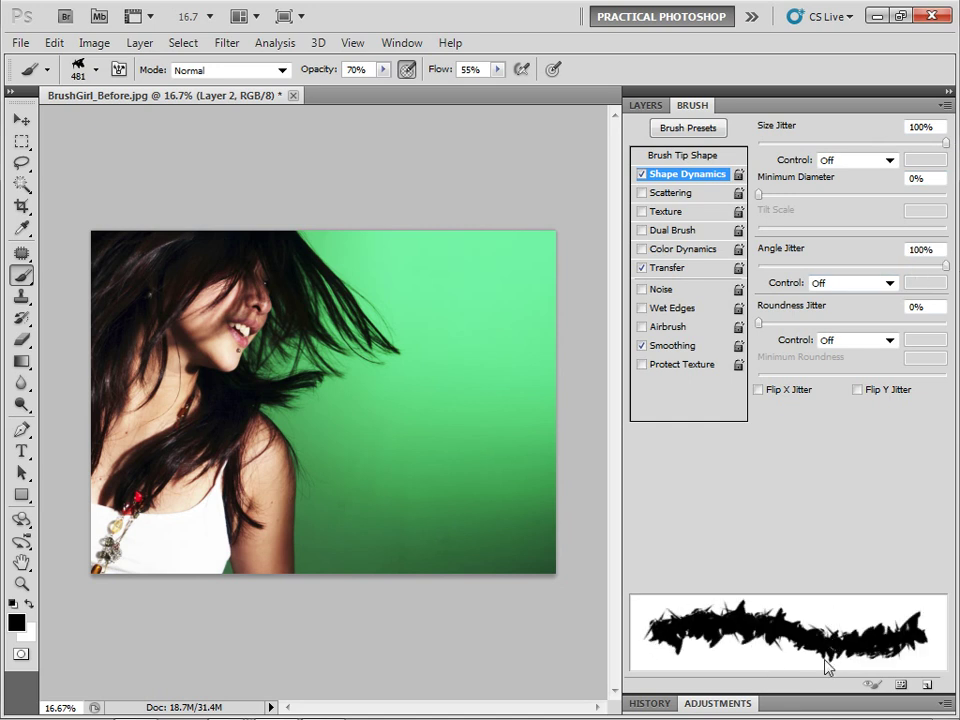
Step: Enable Scattering for the Squiggle brush with Scatter 800%, Count 2 and Count Jitter 40%
click(661, 195)
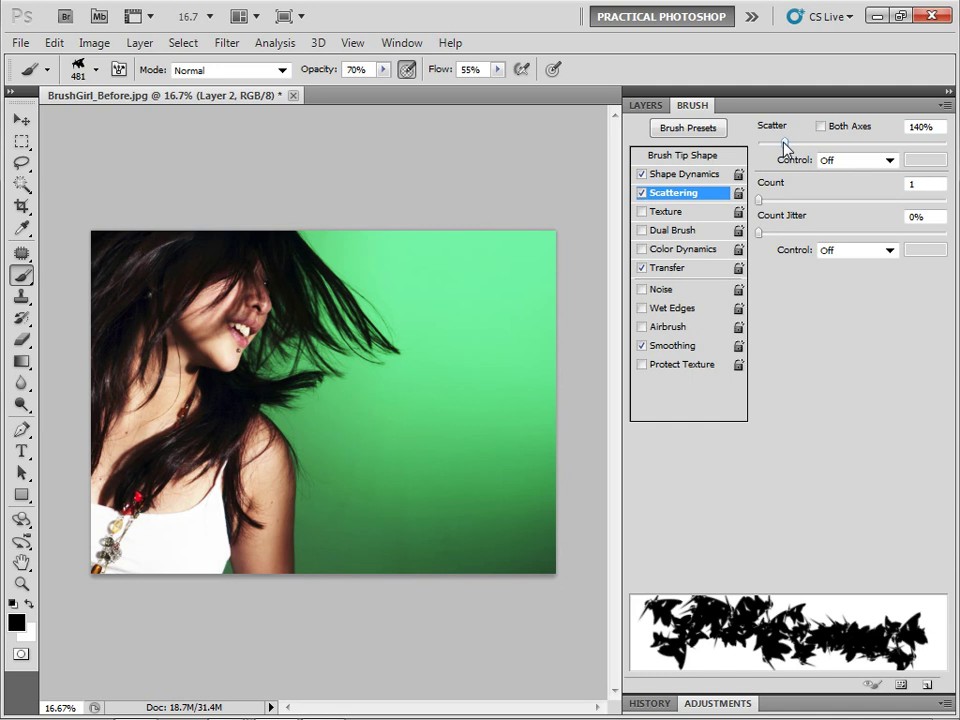
drag(785, 146, 911, 146)
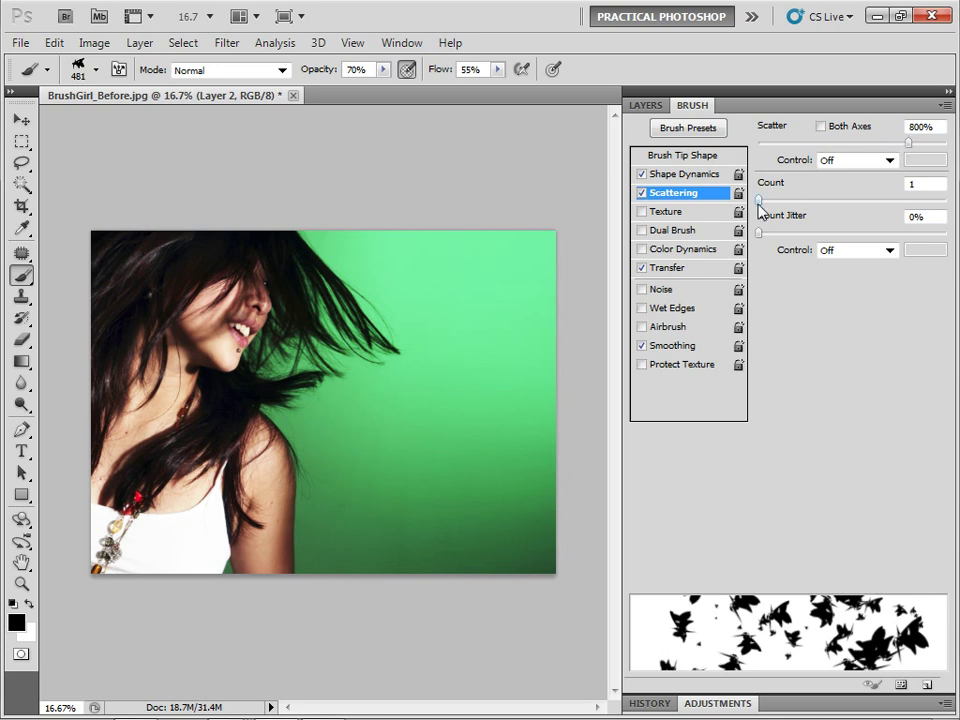
mouse_move(764, 200)
mouse_down()
mouse_move(766, 232)
mouse_move(833, 231)
mouse_up()
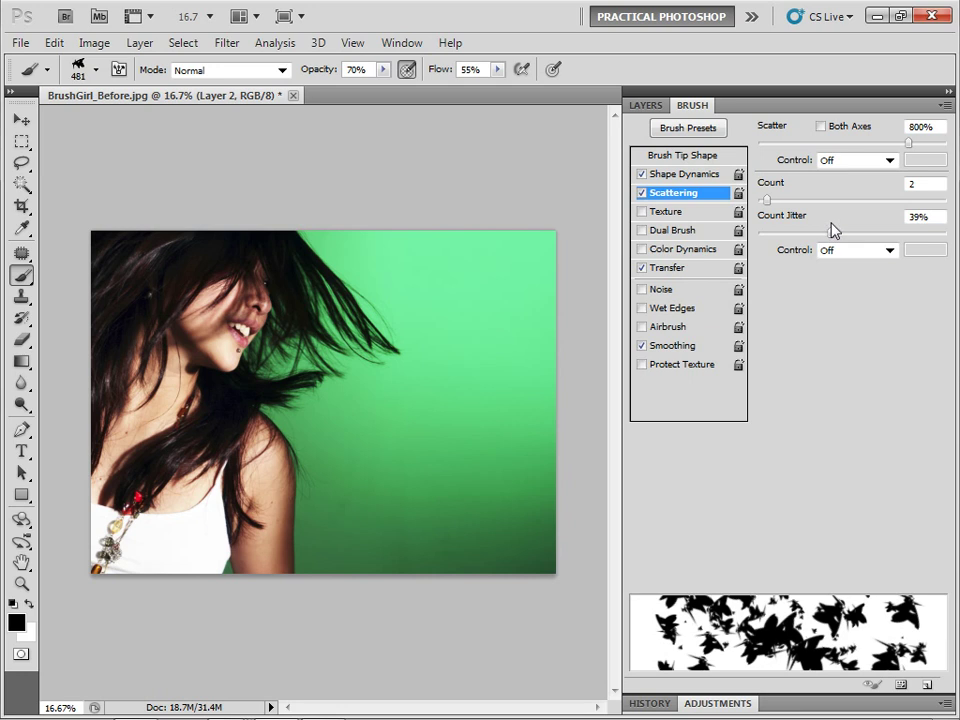
drag(833, 229, 833, 228)
Step: Enable Color Dynamics with Hue Jitter at 30%, and turn off Transfer and Smoothing for the brush
click(667, 252)
click(642, 269)
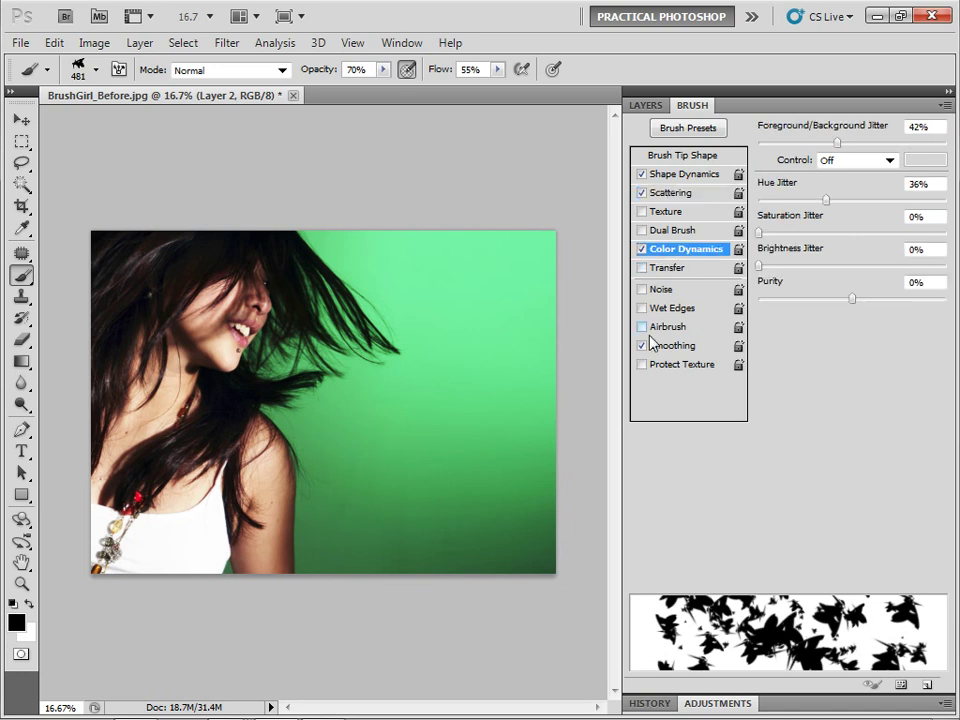
click(642, 346)
drag(826, 204, 816, 205)
Step: Try painting scattered black squiggles with the 481 px brush over the green background and hair, and undo the strokes
drag(521, 246, 386, 368)
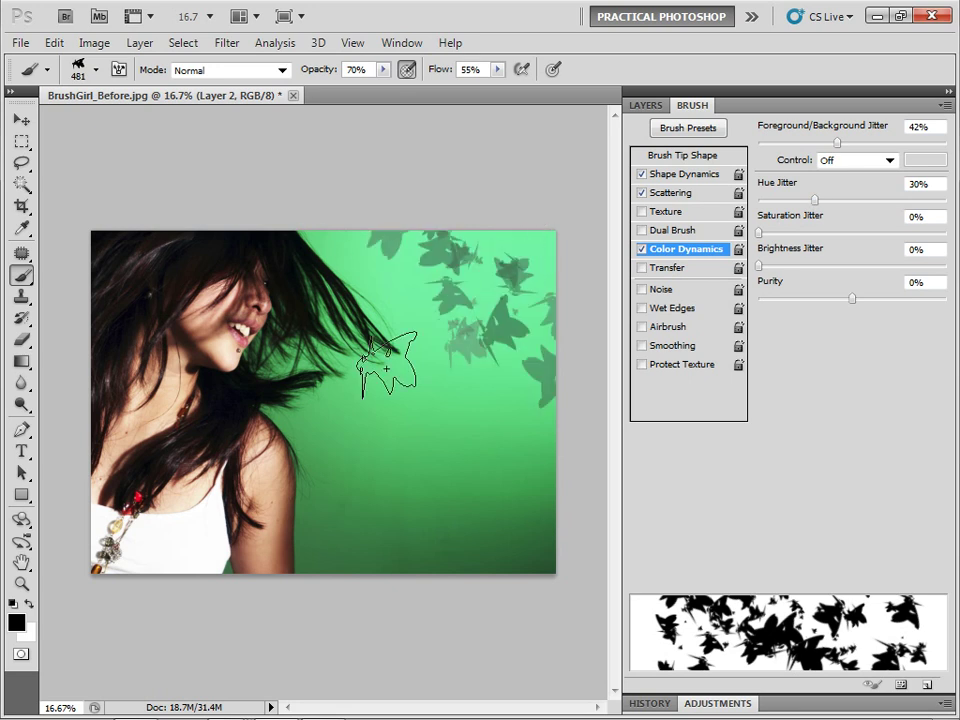
drag(386, 368, 325, 382)
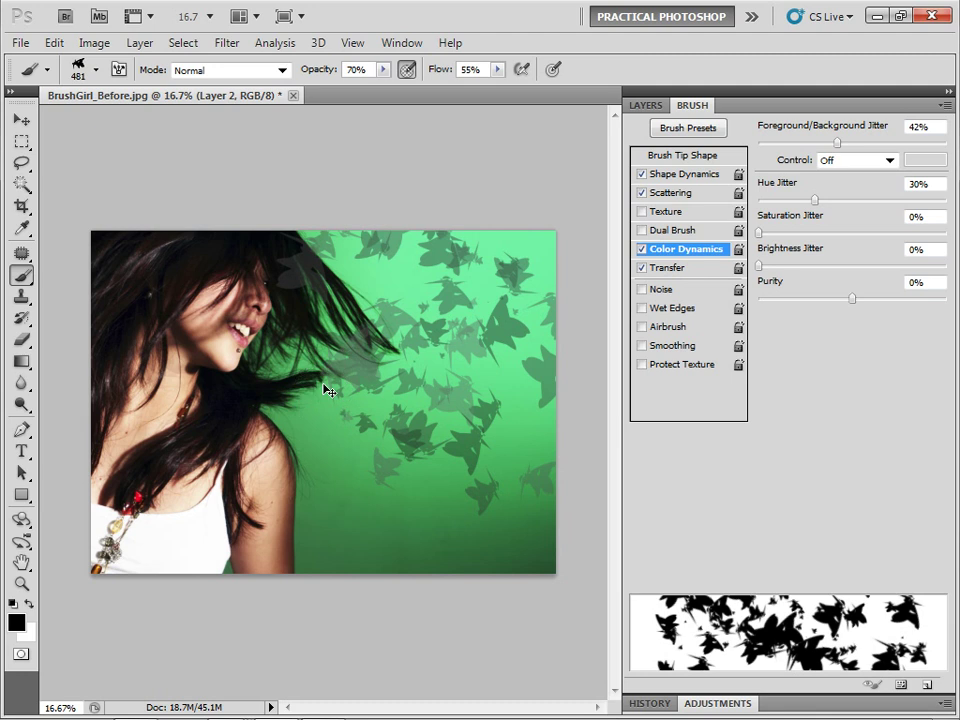
key(ctrl+alt+z)
key(ctrl+alt+z)
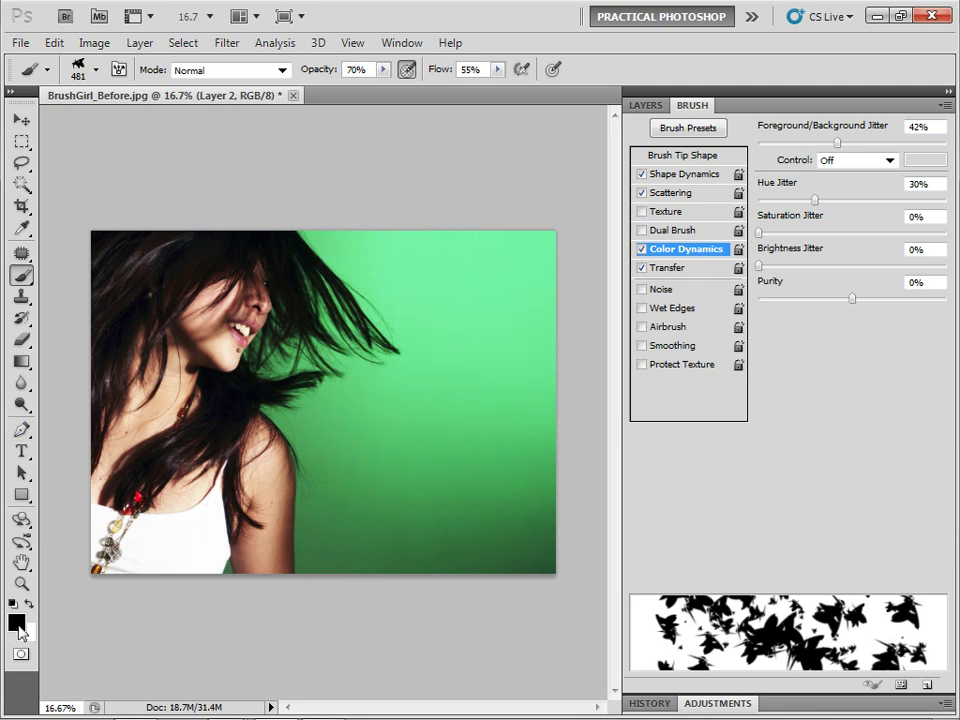
Step: Set the foreground color to a vivid, saturated blue with a hue of 237°
click(17, 622)
click(779, 402)
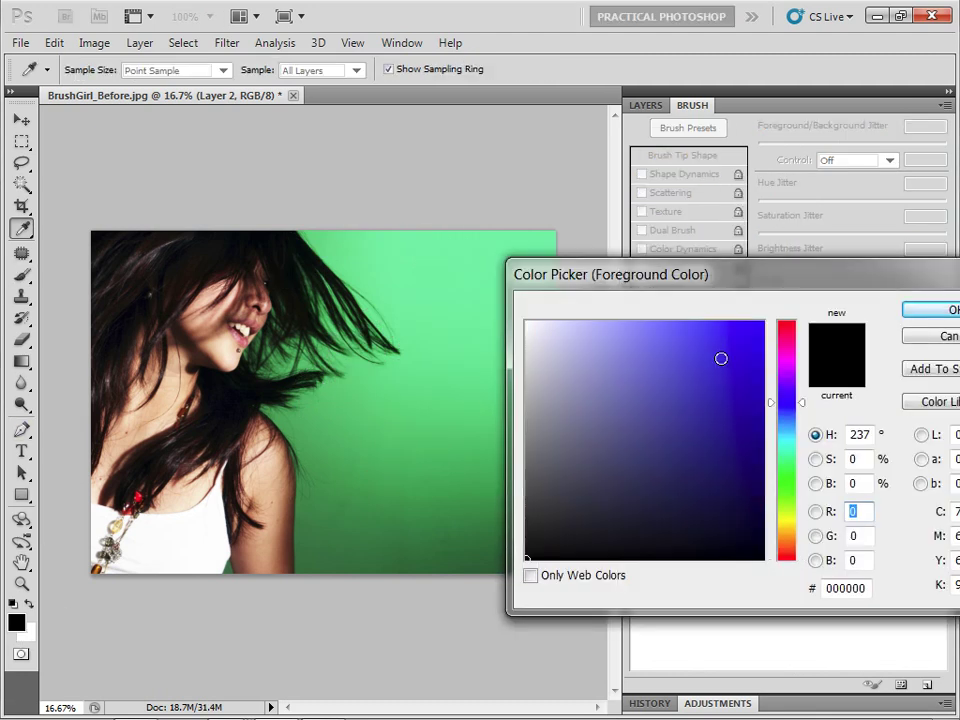
drag(722, 358, 749, 327)
click(930, 311)
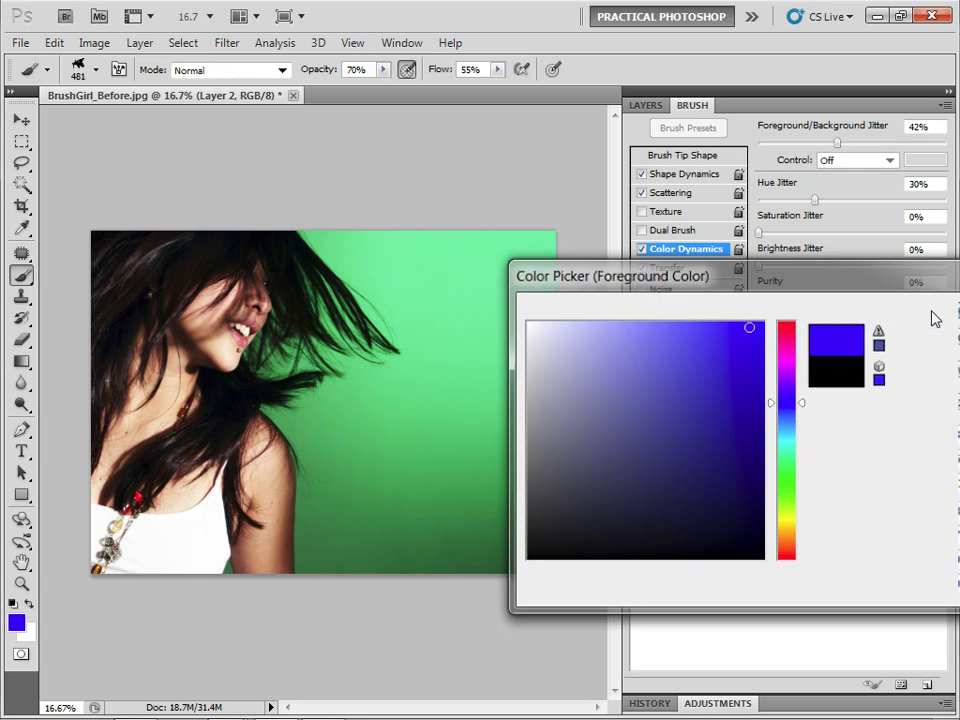
Step: Reduce the brush to 100 px and paint scattered blue squiggles on Layer 2 across the upper green background
click(645, 107)
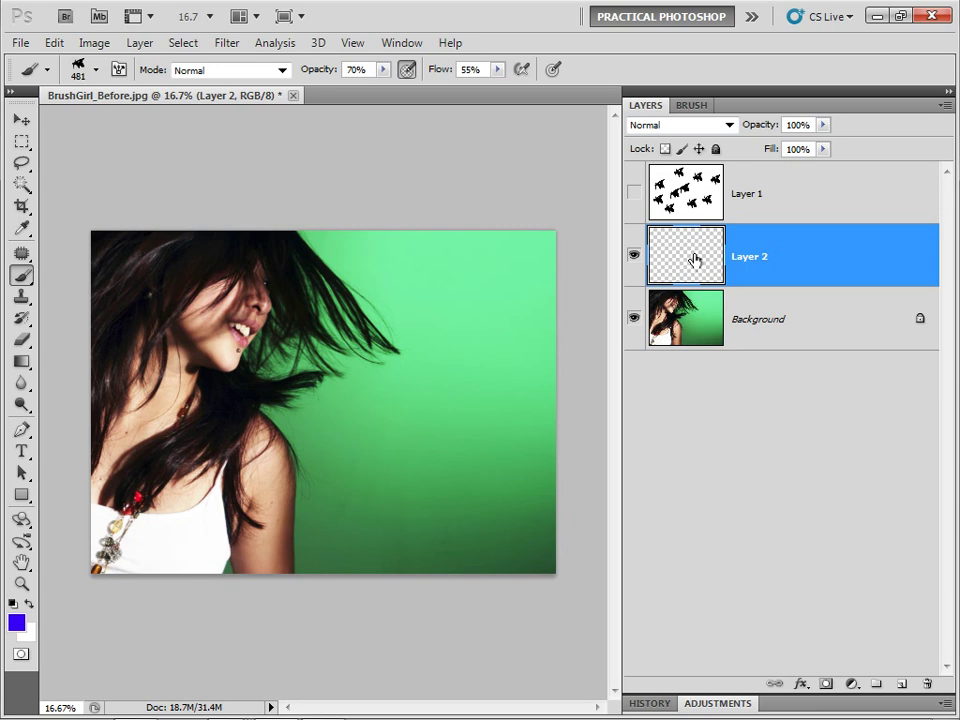
key(bracketleft)
key(bracketleft)
key(bracketleft)
key(bracketleft)
key(bracketleft)
key(bracketleft)
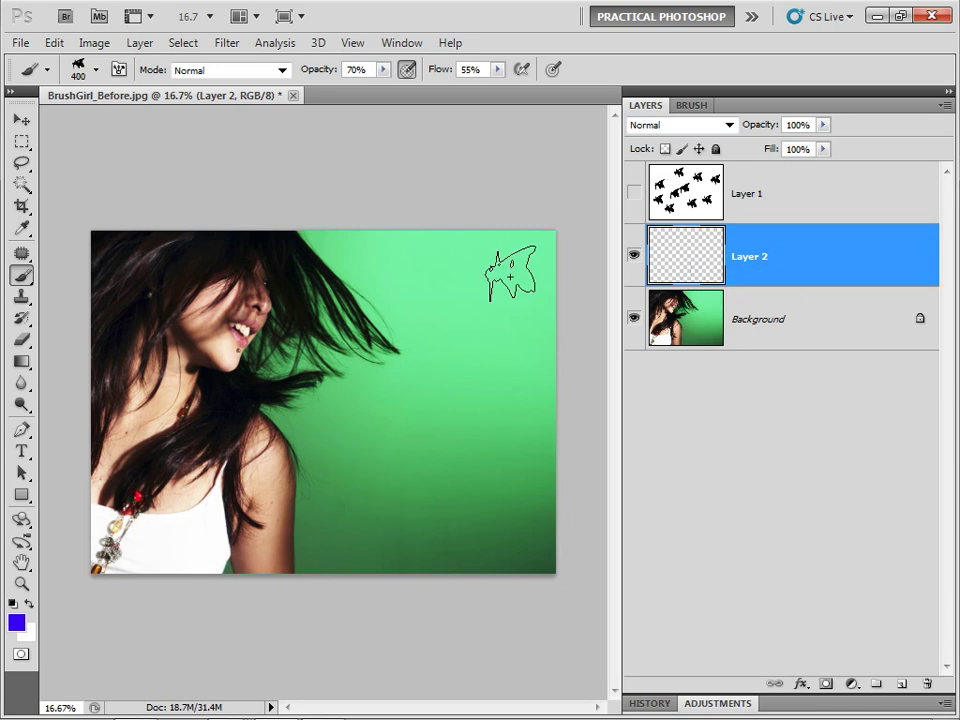
key(bracketleft)
key(bracketleft)
key(bracketleft)
key(bracketleft)
key(bracketleft)
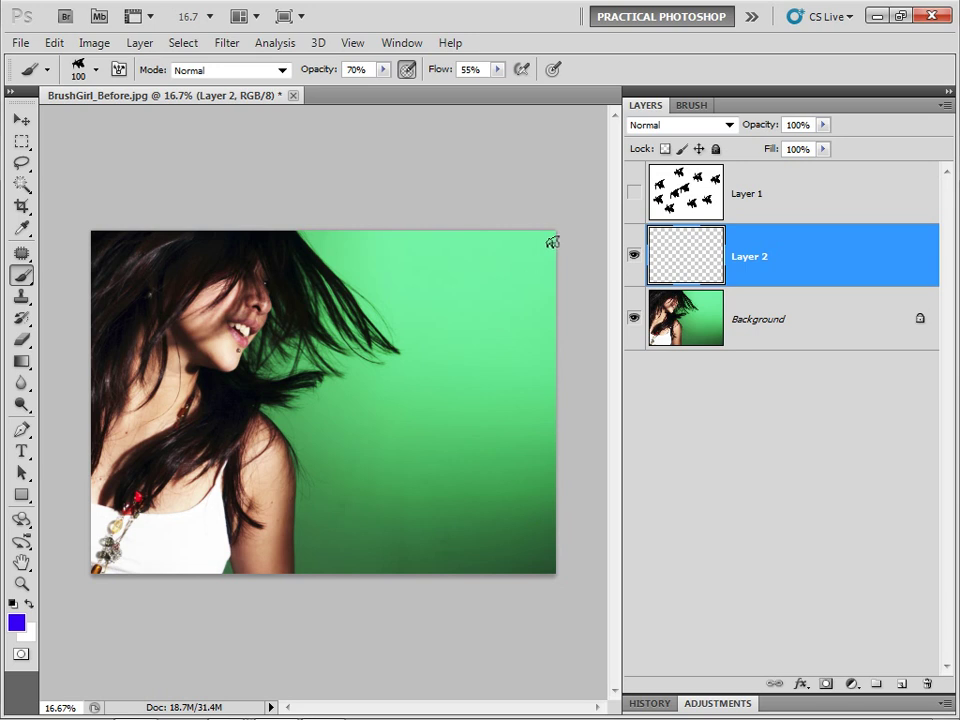
mouse_move(546, 239)
mouse_down()
mouse_move(517, 312)
mouse_move(385, 333)
mouse_move(400, 360)
mouse_up()
Step: Paint smaller squiggles, down to about 50 px, across the lower background, the white top and the hair on Layer 2
key(bracketleft)
key(bracketleft)
key(bracketleft)
key(bracketleft)
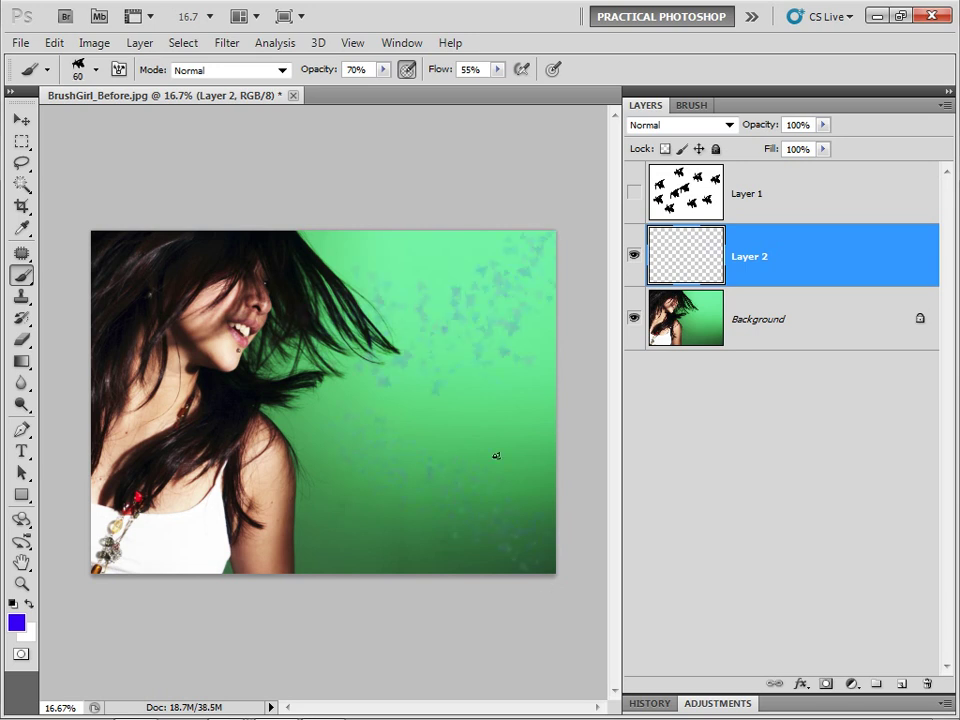
mouse_move(496, 455)
mouse_down()
mouse_move(553, 403)
mouse_move(384, 486)
mouse_move(39, 441)
mouse_up()
key(bracketleft)
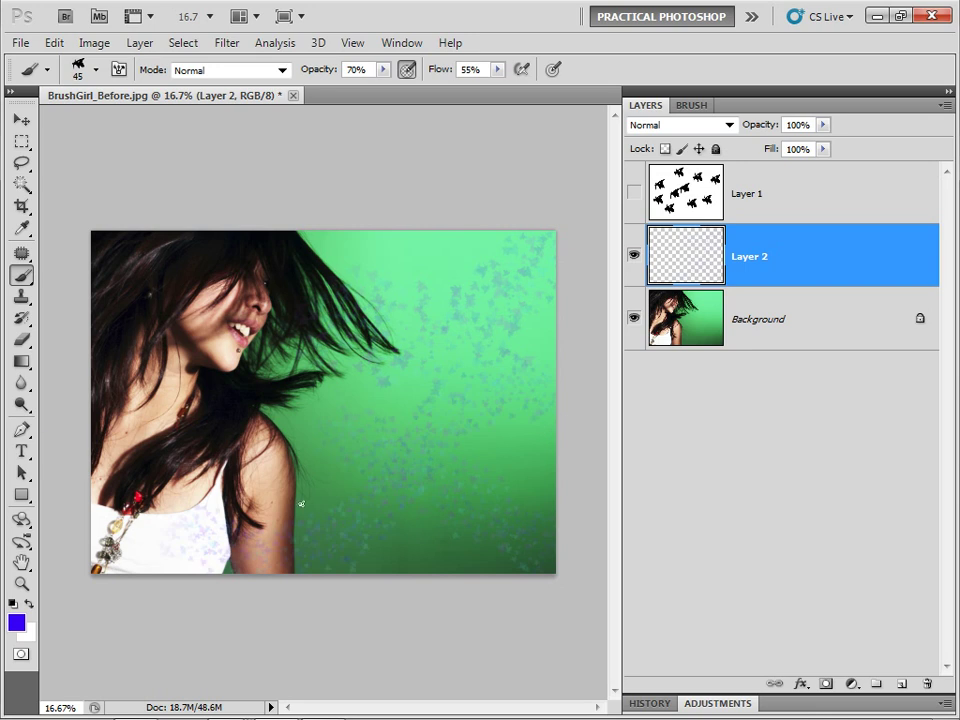
key(bracketright)
drag(230, 245, 150, 400)
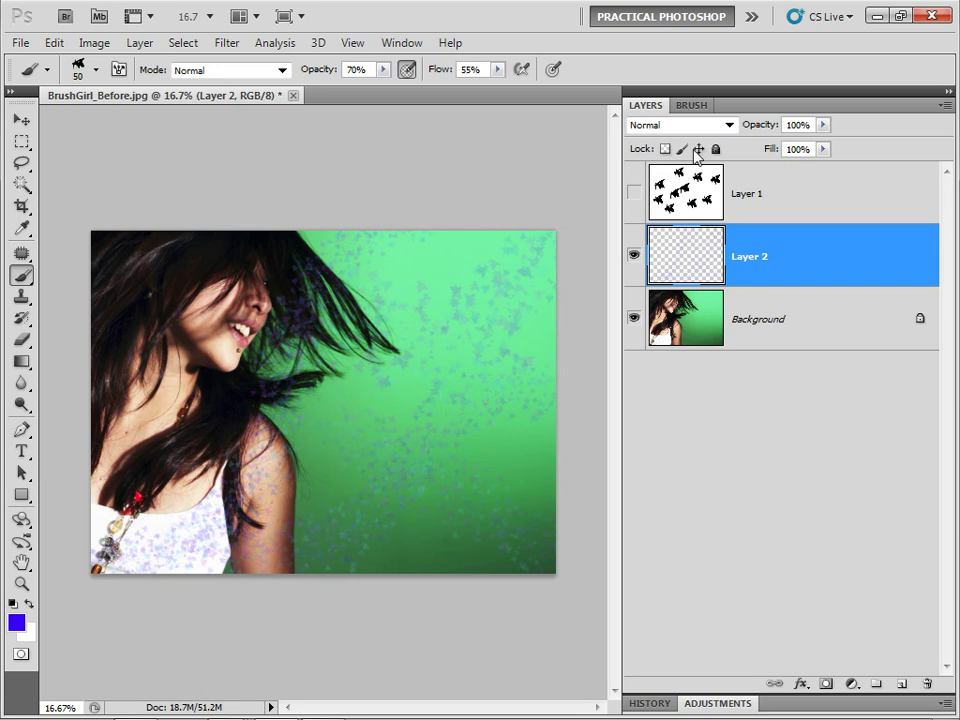
Step: Reduce the brush's Scatter to 400% in the Scattering settings
click(691, 105)
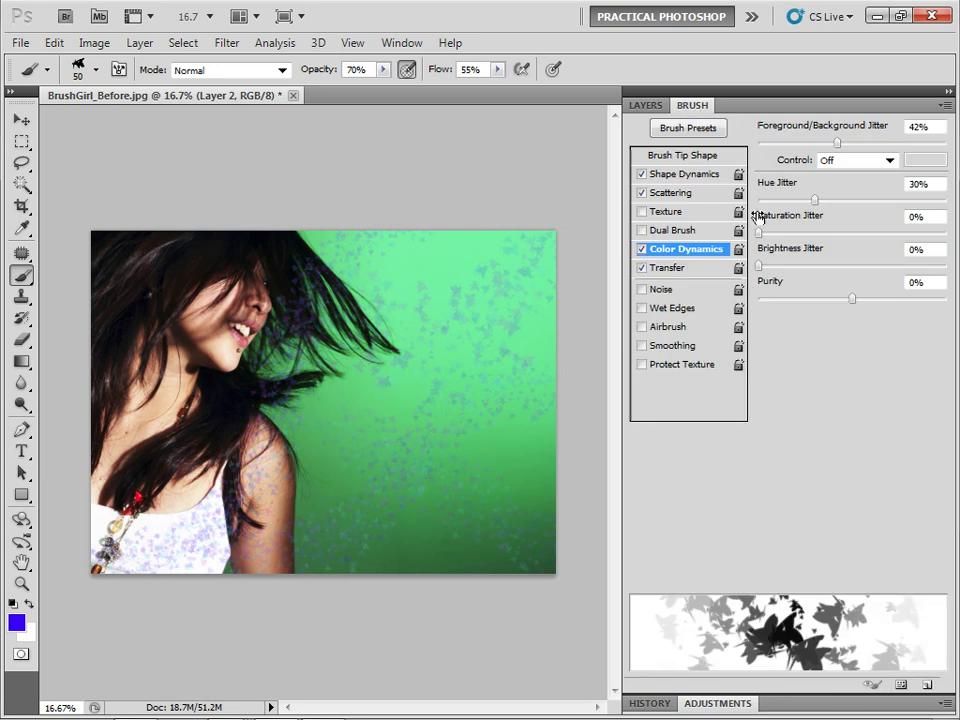
click(670, 193)
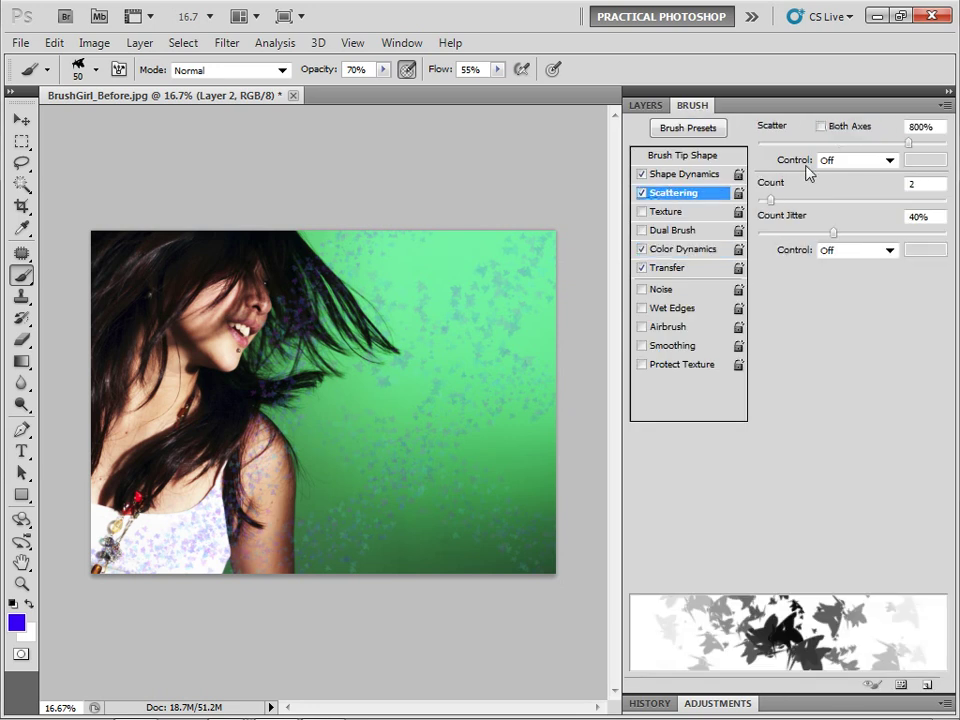
drag(900, 144, 835, 150)
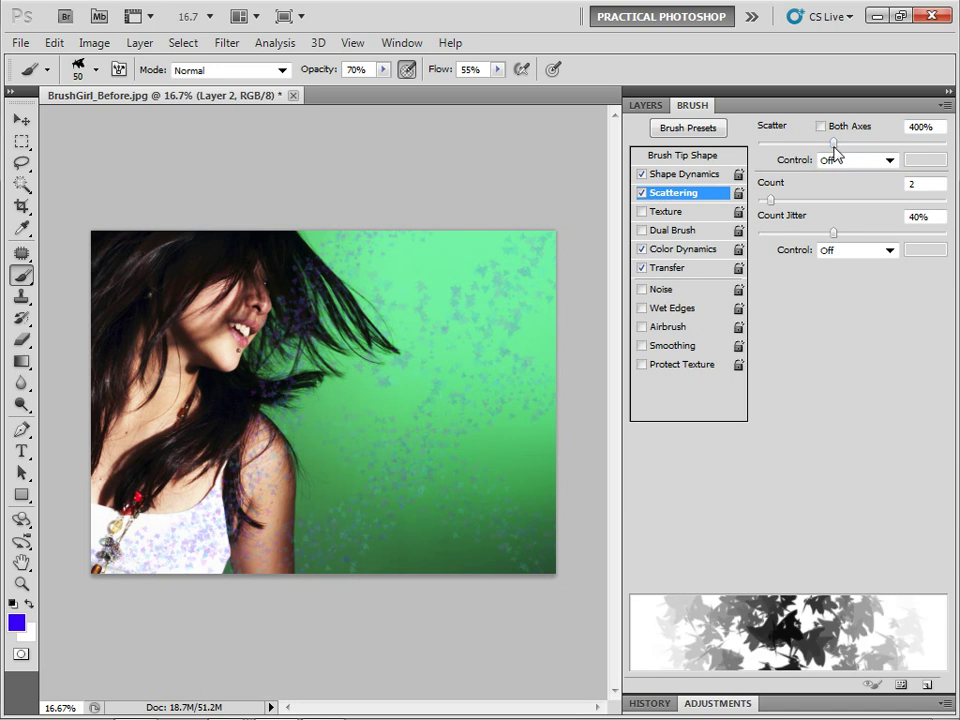
Step: Enlarge the brush to 80 px and paint a denser squiggle trail down the green background and across the chest
key(bracketright)
key(bracketright)
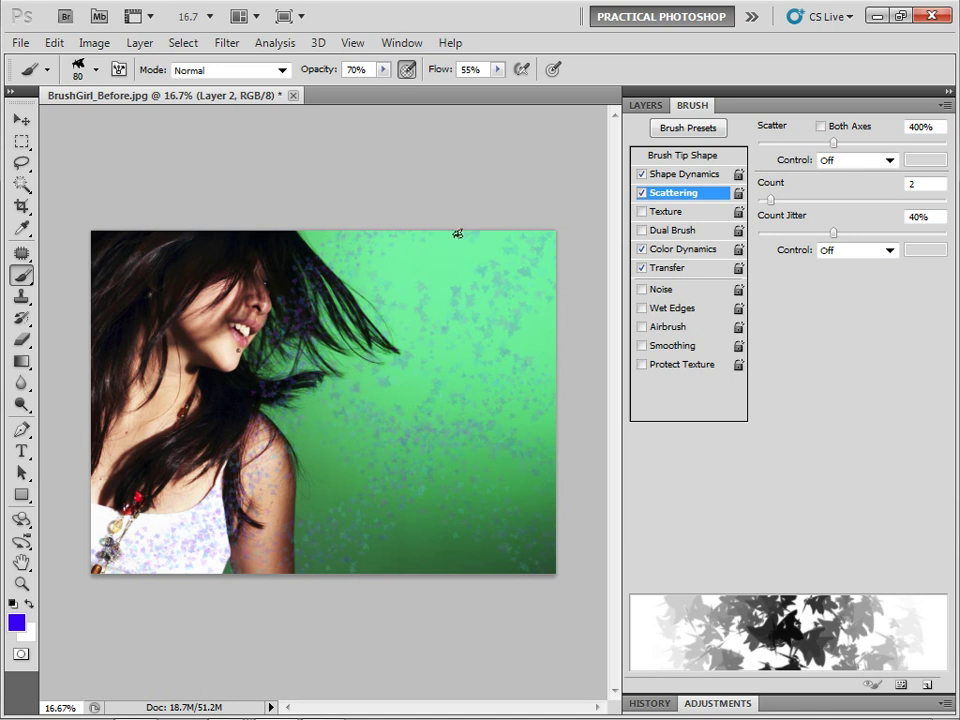
drag(150, 482, 251, 489)
Step: Try painting 500 px squiggles over the hair and face, and undo that stroke
key(bracketright)
key(bracketright)
key(bracketright)
key(bracketright)
key(bracketright)
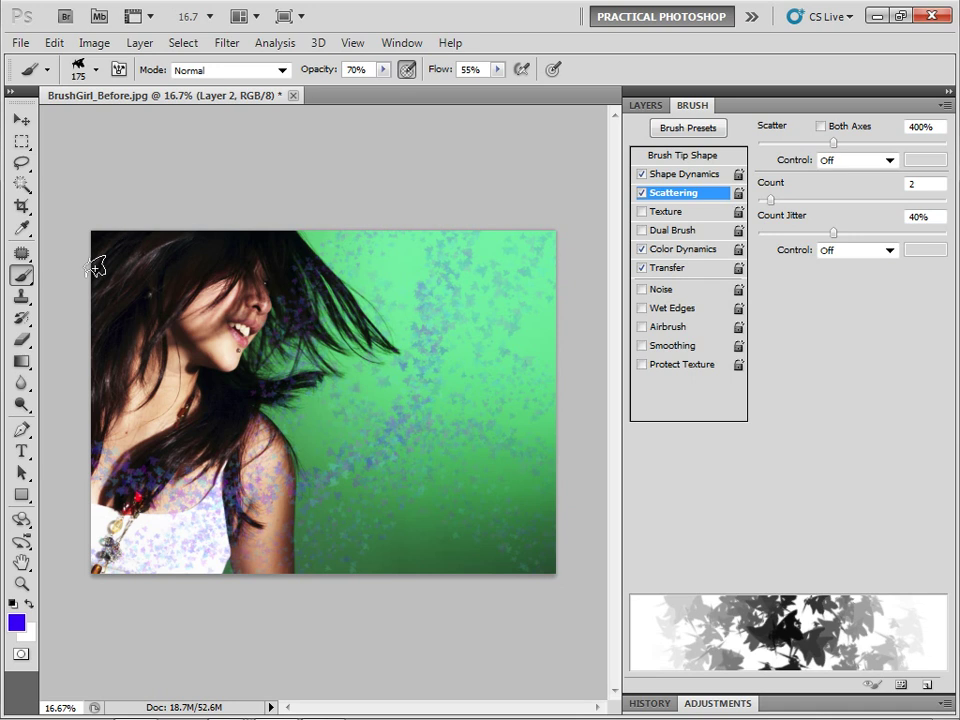
key(bracketright)
key(bracketright)
key(bracketright)
key(bracketright)
key(bracketright)
mouse_move(96, 321)
mouse_down()
mouse_move(203, 190)
mouse_move(128, 150)
mouse_up()
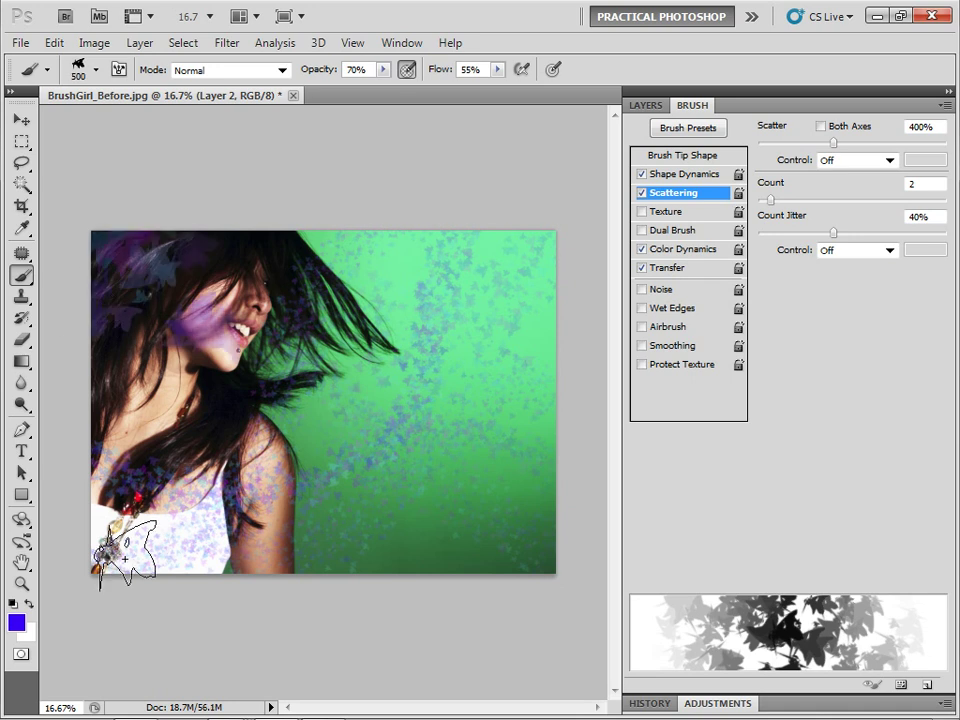
key(ctrl+z)
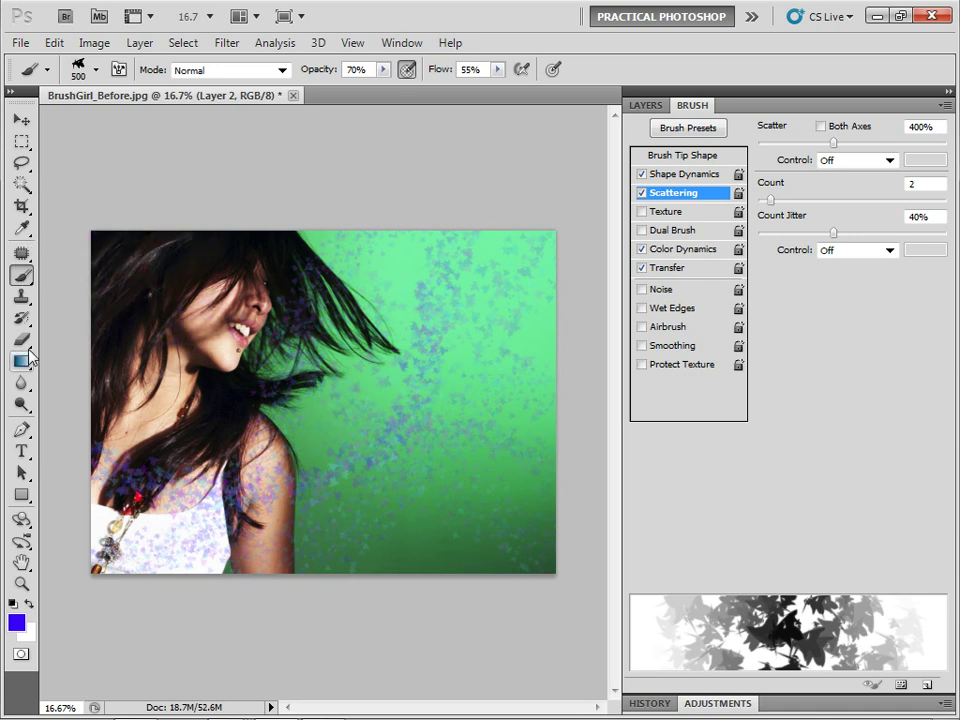
Step: Try 500 px squiggles from outside the canvas edges, then reduce the brush and stamp near the portrait's left edge
drag(78, 193, 57, 268)
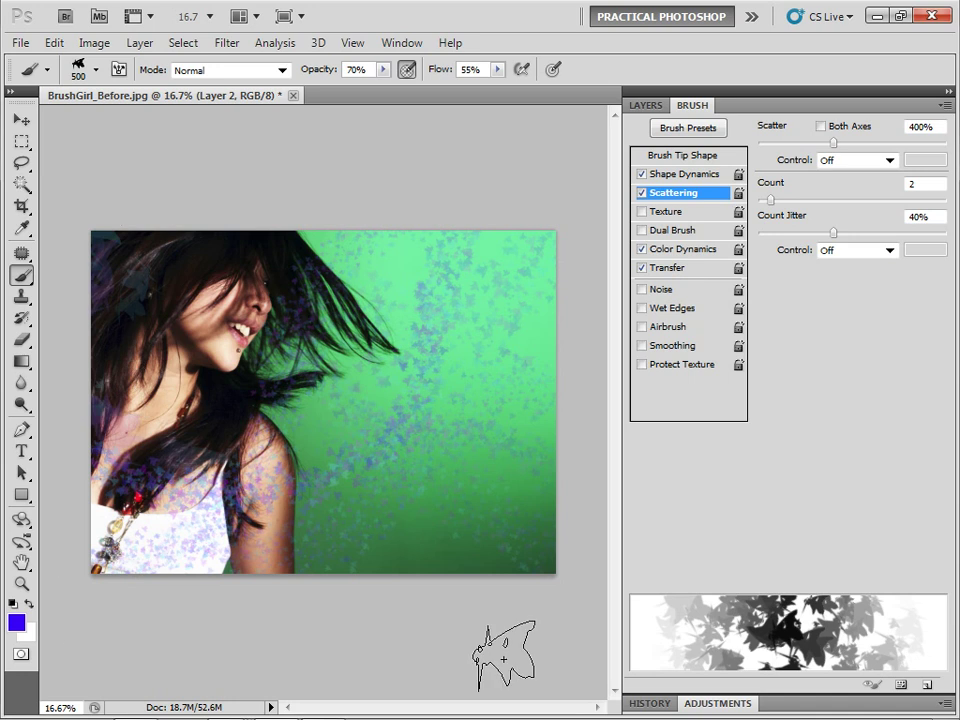
click(495, 650)
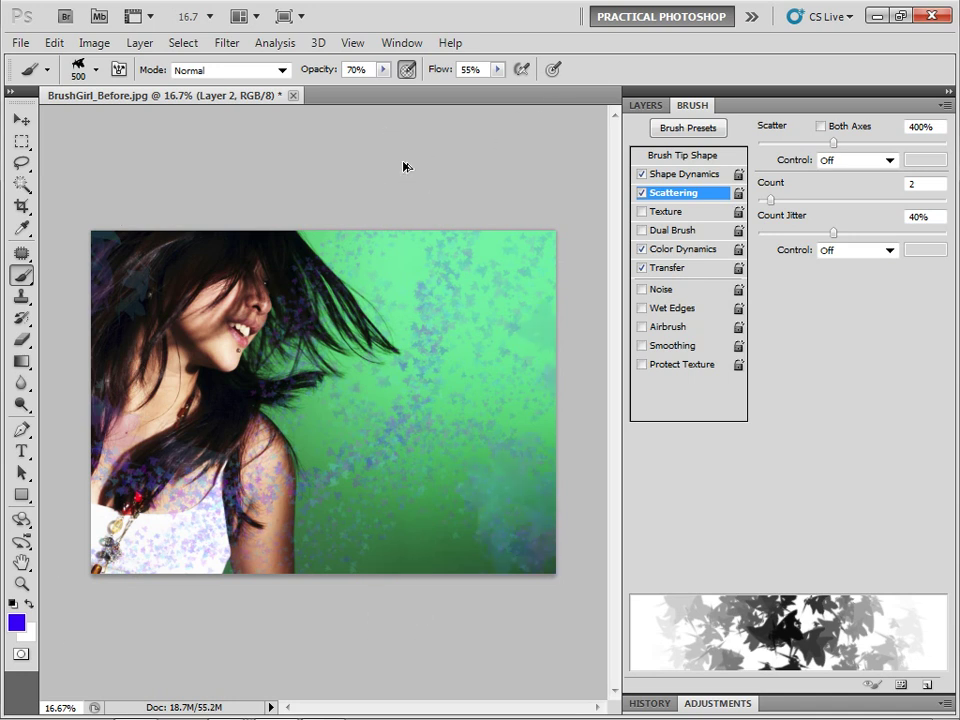
key(bracketleft)
key(bracketleft)
key(bracketleft)
key(bracketleft)
key(bracketleft)
key(bracketleft)
key(bracketleft)
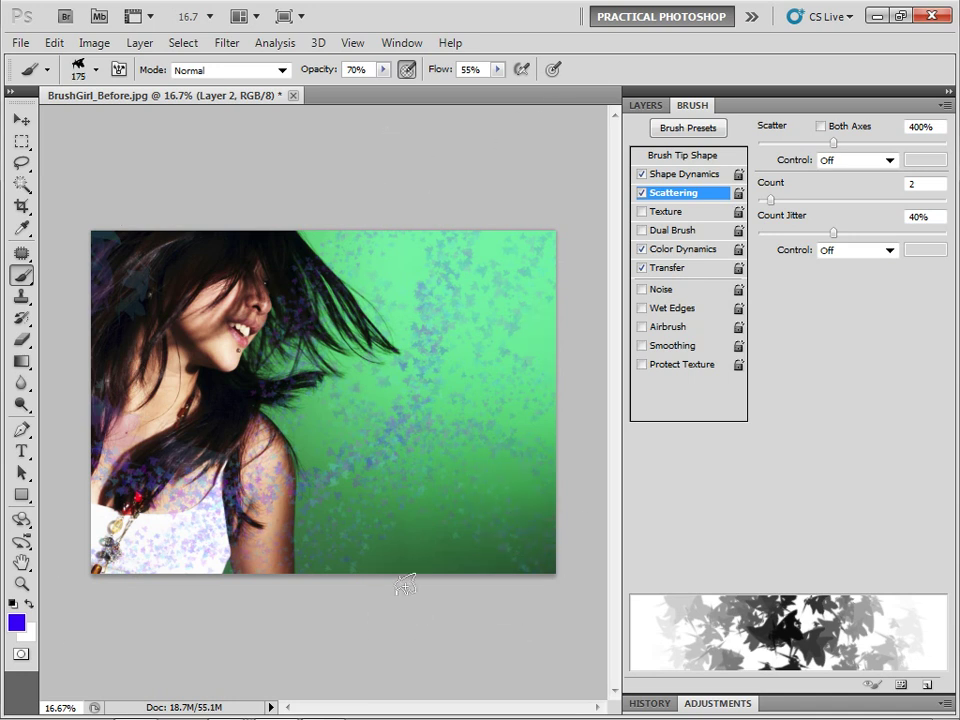
click(99, 381)
Step: Undo the recent brush strokes on Layer 2 back to the first squiggle stroke across the upper background
key(ctrl+alt+z)
key(ctrl+alt+z)
key(ctrl+alt+z)
key(ctrl+alt+z)
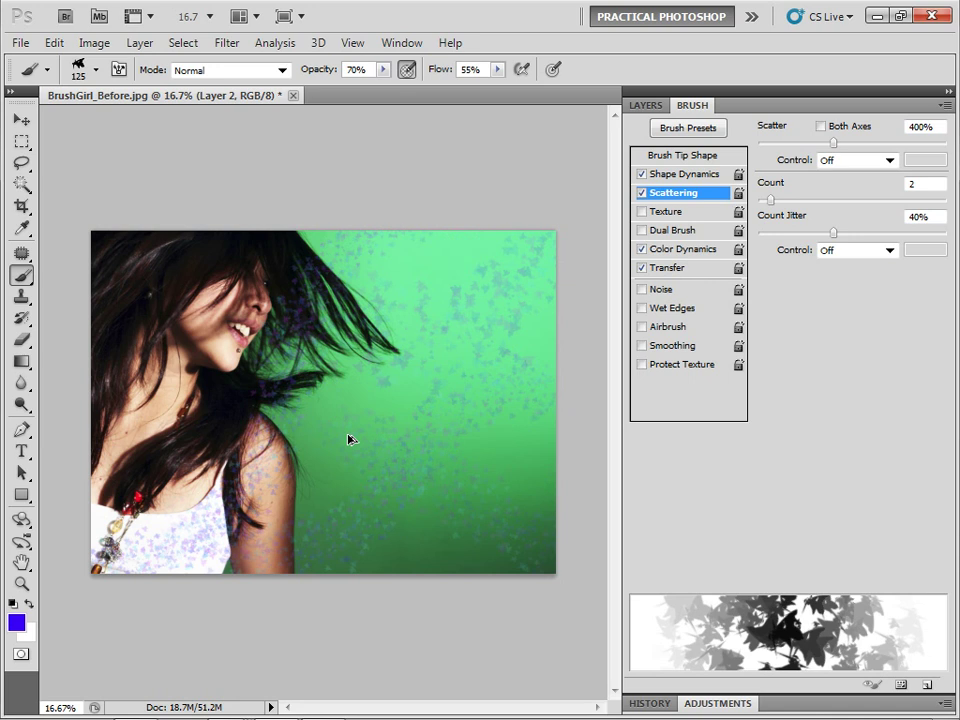
key(ctrl+alt+z)
key(ctrl+alt+z)
key(ctrl+alt+z)
Step: Paint a trail of squiggles with a 100 px brush from the lower-right background toward the hair tips
key(bracketleft)
key(bracketleft)
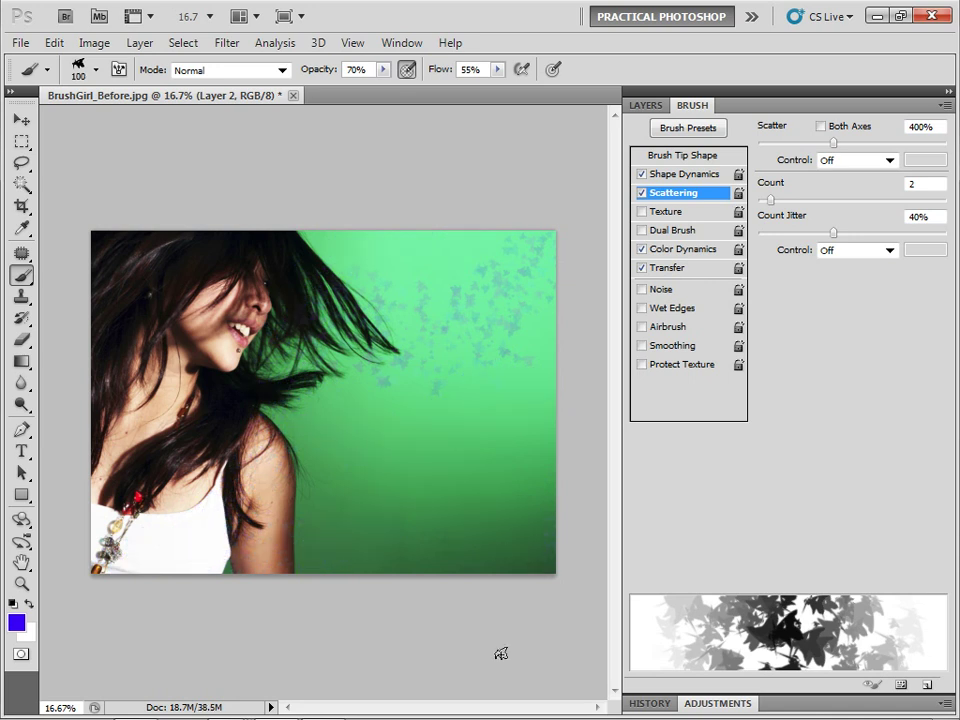
drag(509, 490, 189, 447)
Step: Paint squiggle trails with a 60 to 90 px brush from the right background over the arm, and across the lower background and chest
key(bracketleft)
key(bracketleft)
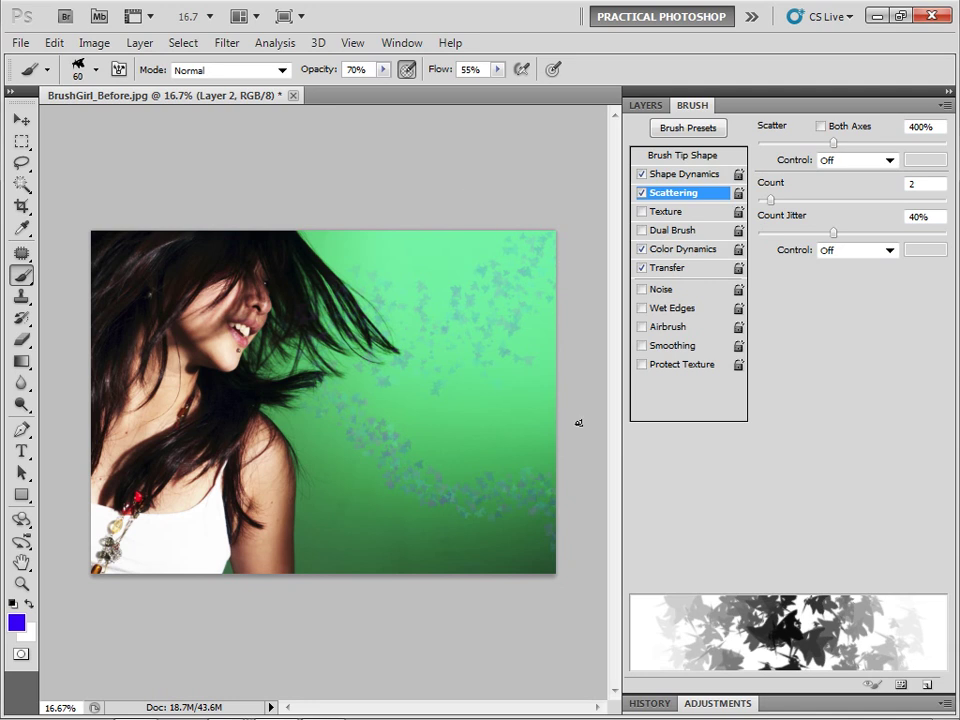
mouse_move(560, 401)
mouse_down()
mouse_move(511, 372)
mouse_move(270, 510)
mouse_up()
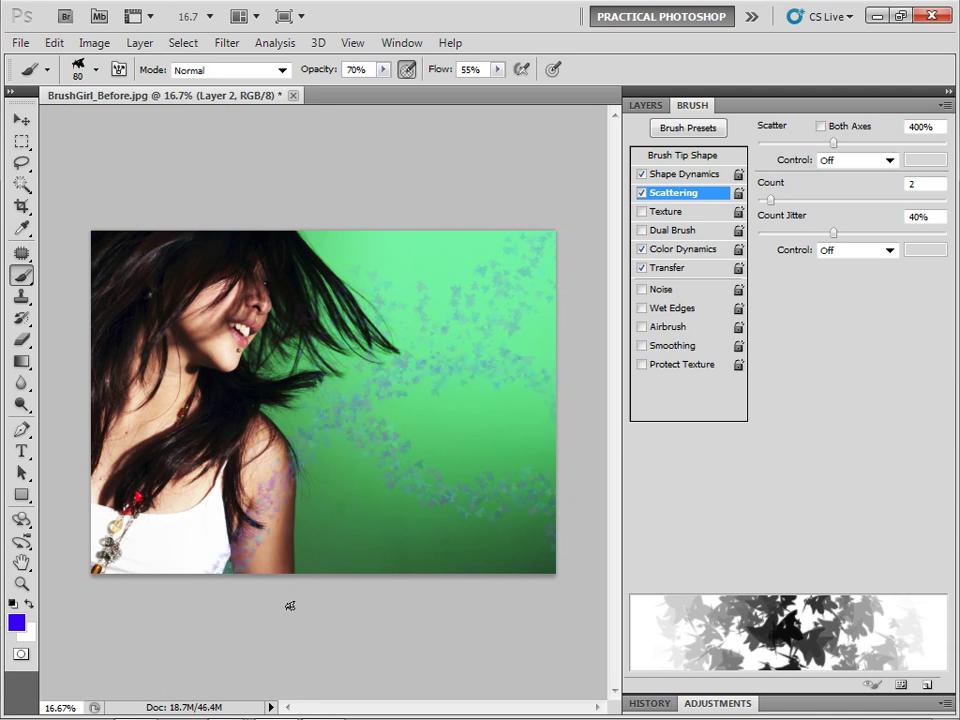
drag(235, 460, 100, 500)
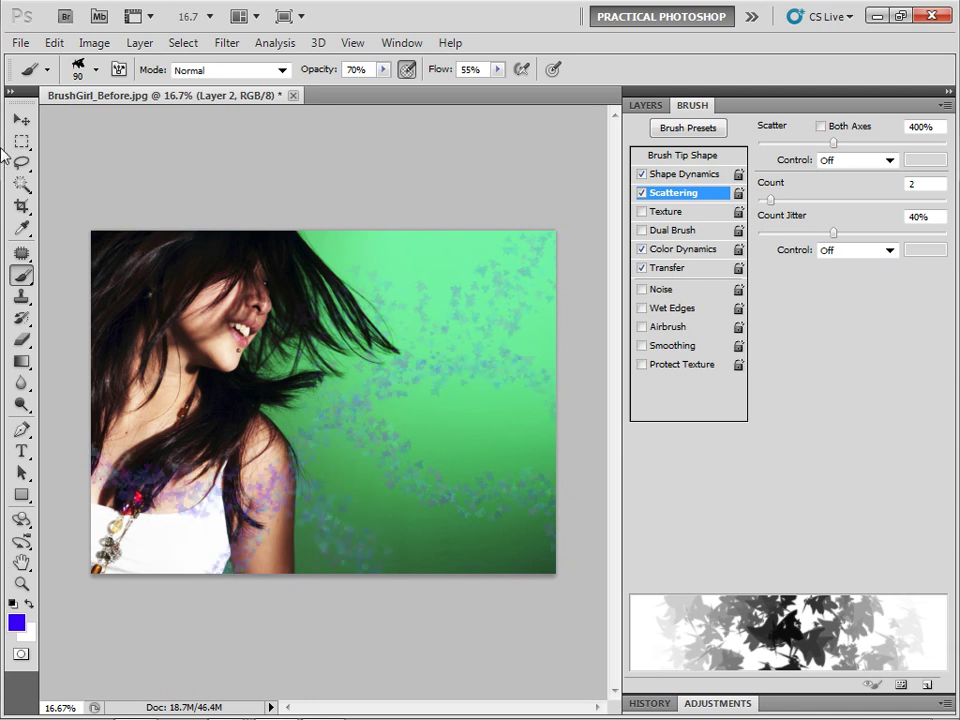
Step: Enlarge the brush to 175 px and paint larger squiggles over the dark hair at the portrait's upper left
key(bracketright)
key(bracketright)
key(bracketright)
drag(130, 225, 100, 320)
key(bracketright)
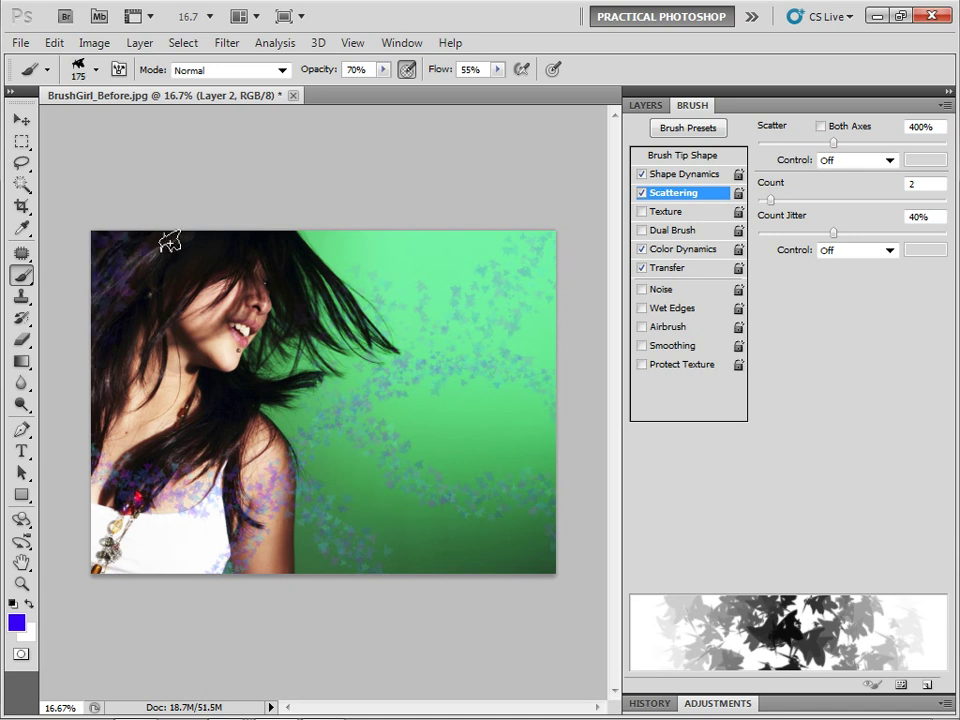
mouse_move(171, 240)
mouse_down()
mouse_move(307, 315)
mouse_move(148, 268)
mouse_up()
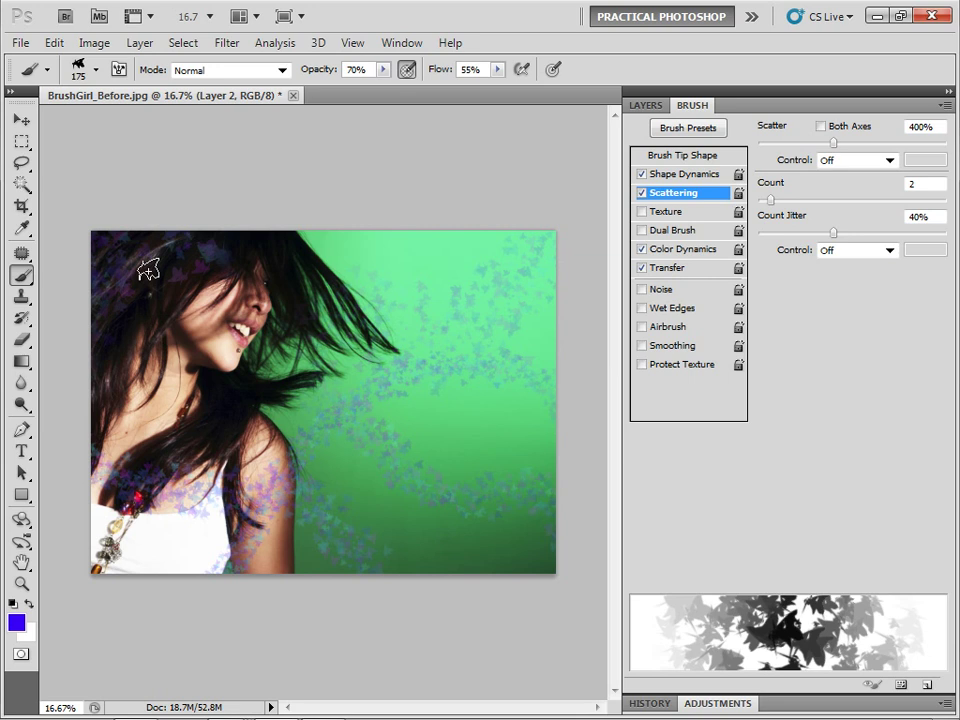
Step: Add an Outer Glow effect to Layer 2 with 50% opacity, 3% spread and 10 px size
click(645, 105)
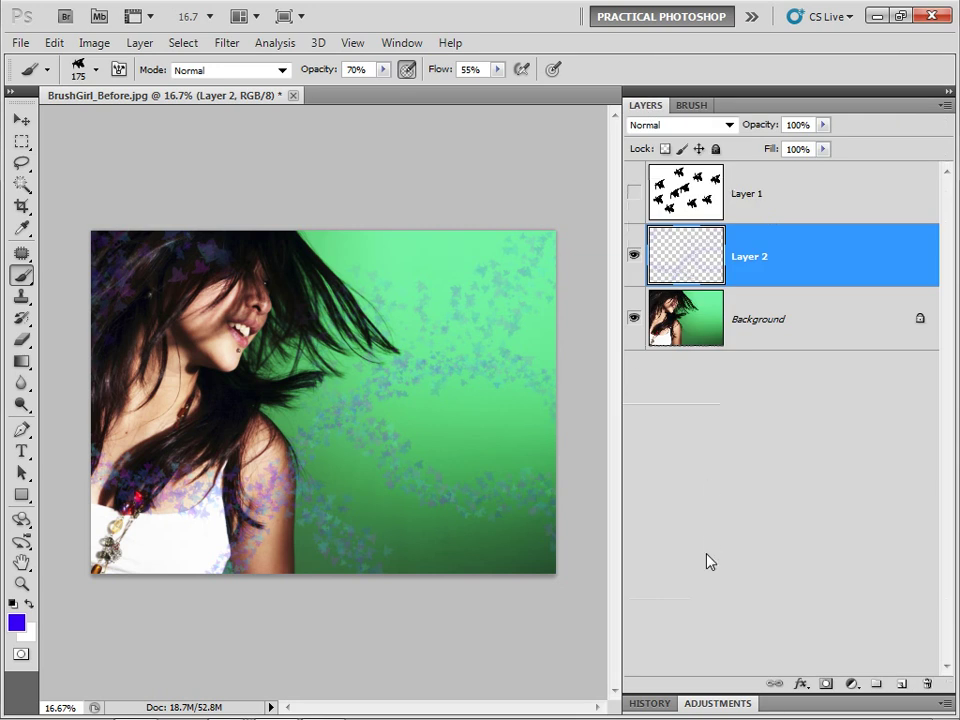
click(800, 686)
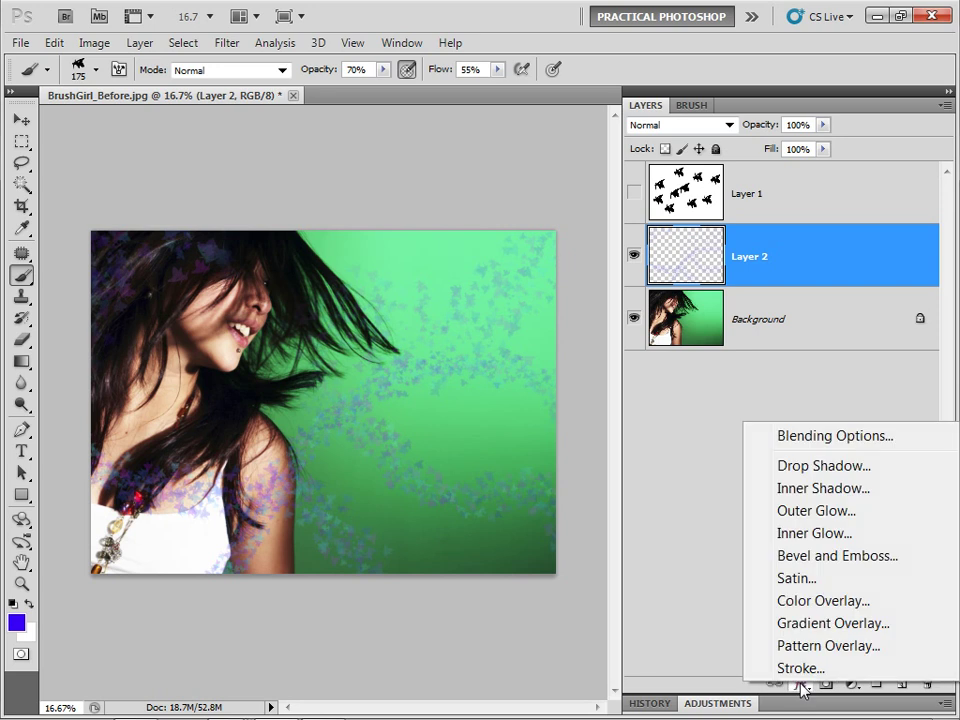
click(805, 511)
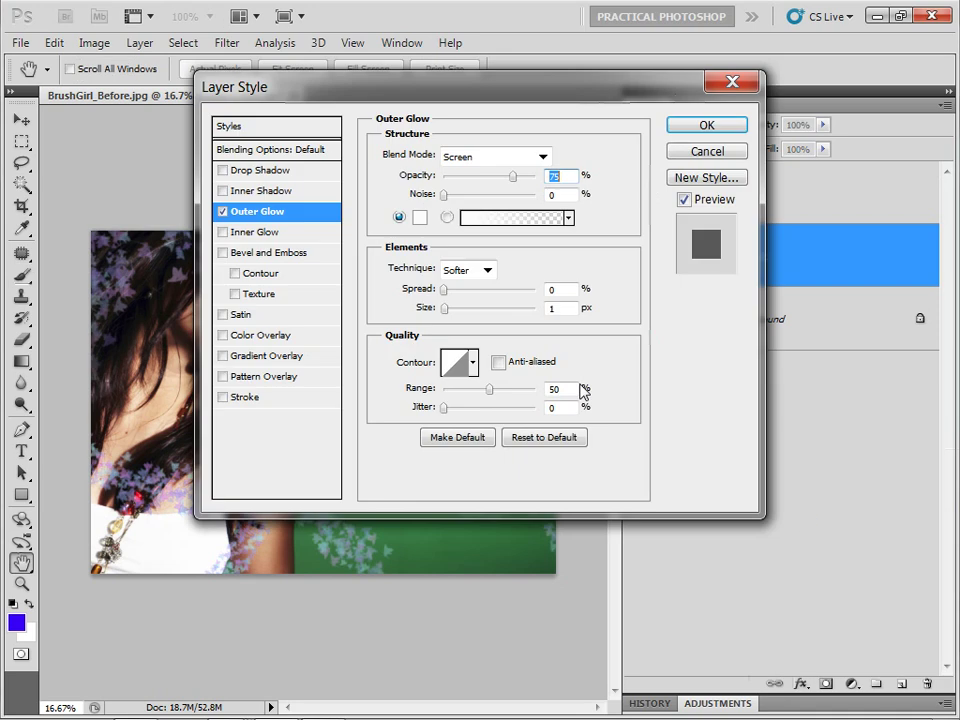
drag(401, 92, 754, 257)
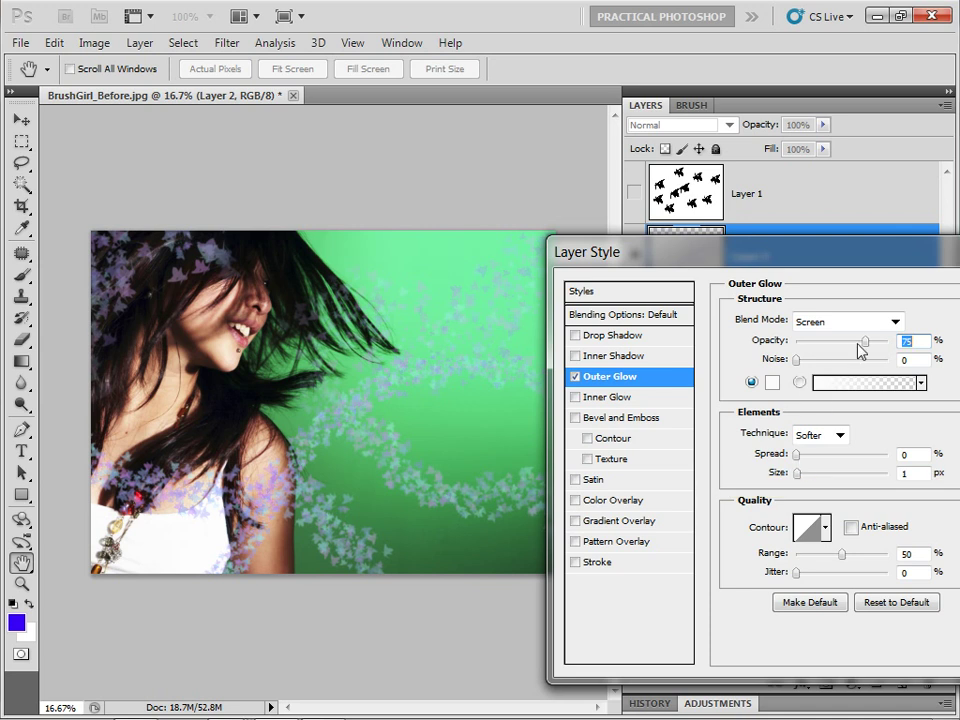
drag(862, 347, 842, 346)
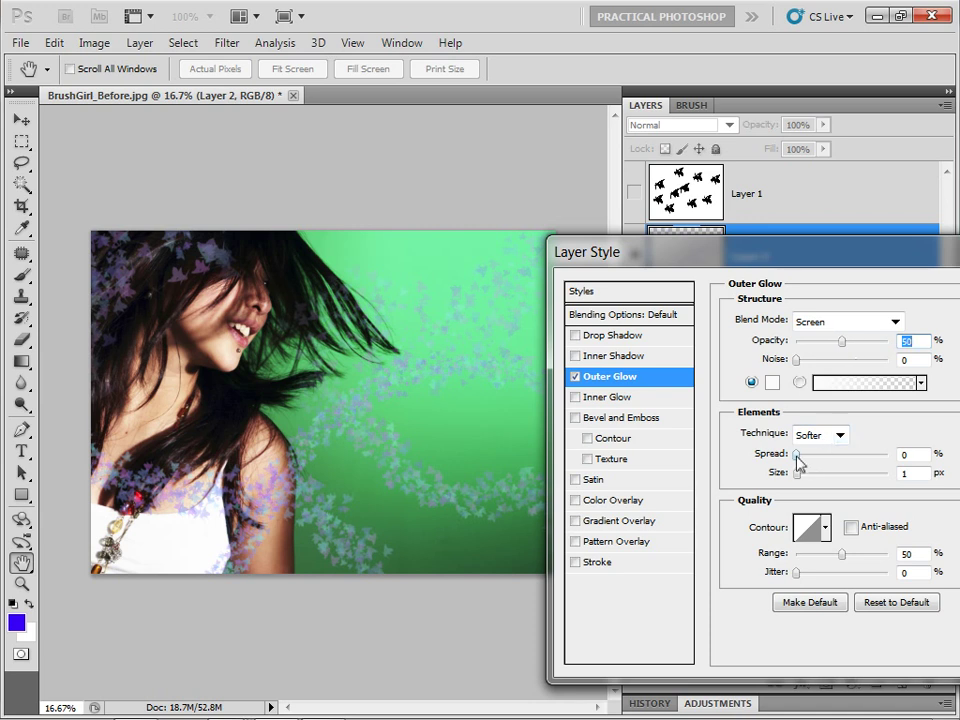
drag(797, 458, 808, 479)
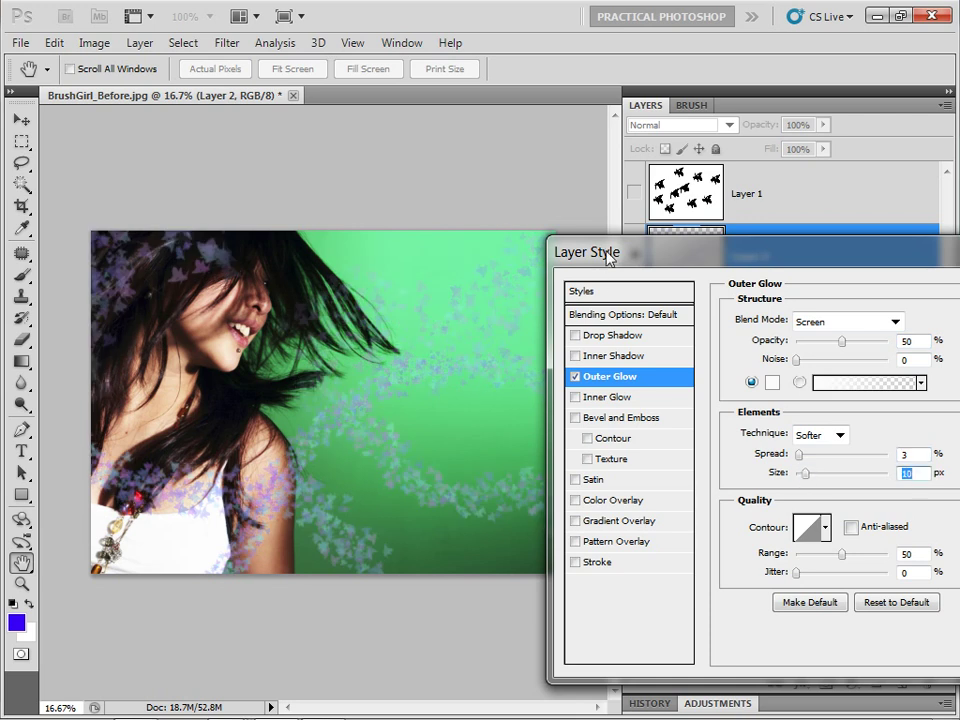
Step: Compare the squiggles up close with and without the Outer Glow, and apply the layer style
drag(615, 252, 597, 273)
ctrl+click(454, 411)
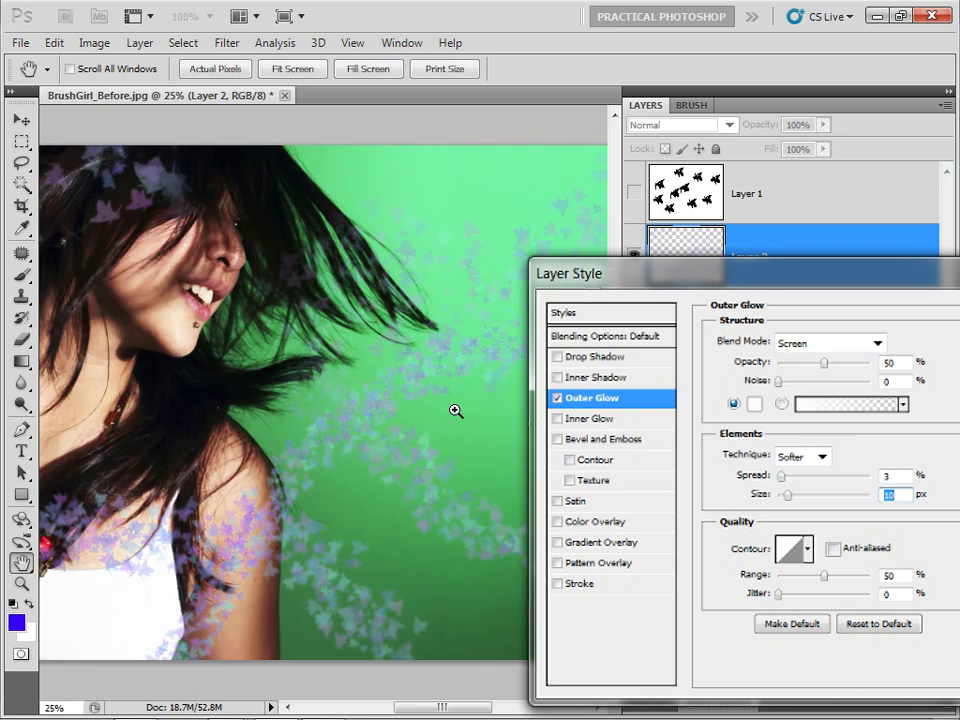
ctrl+click(381, 519)
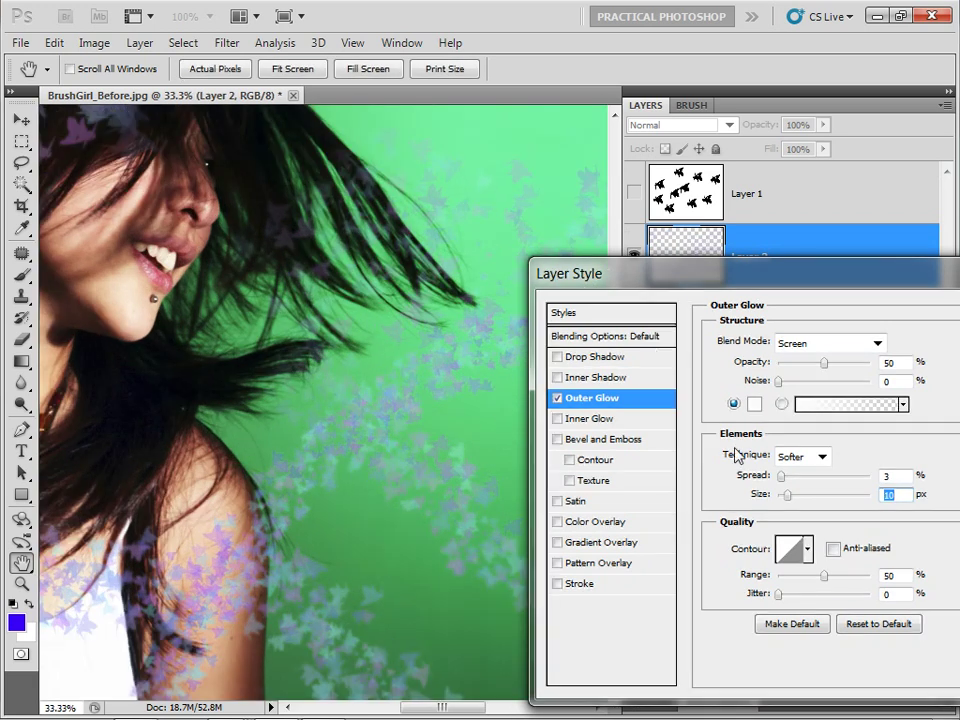
drag(667, 273, 567, 262)
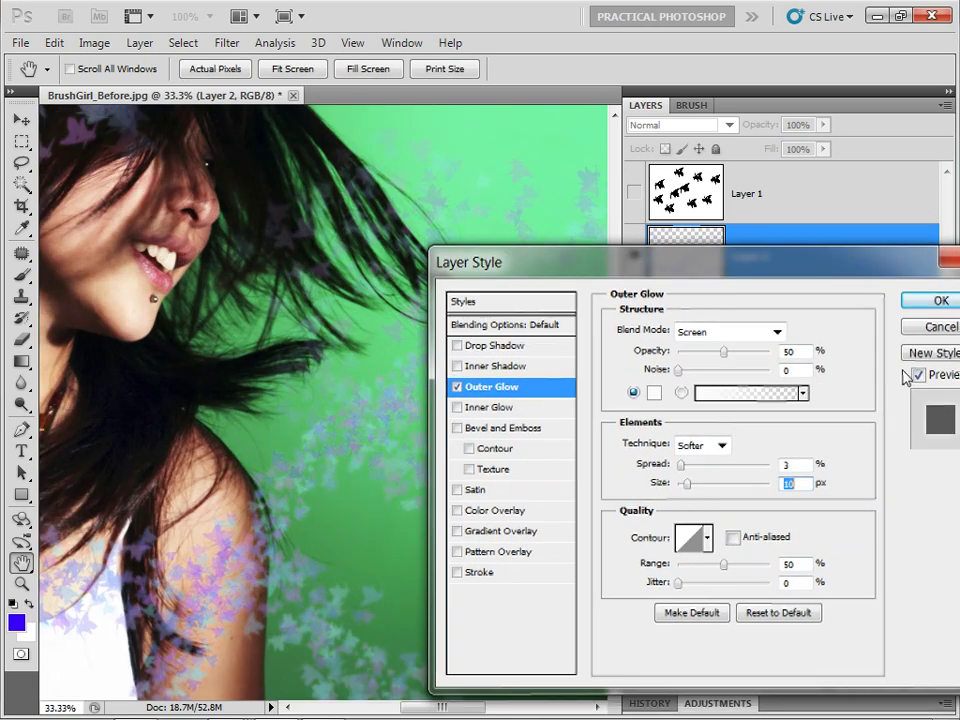
click(918, 375)
click(918, 375)
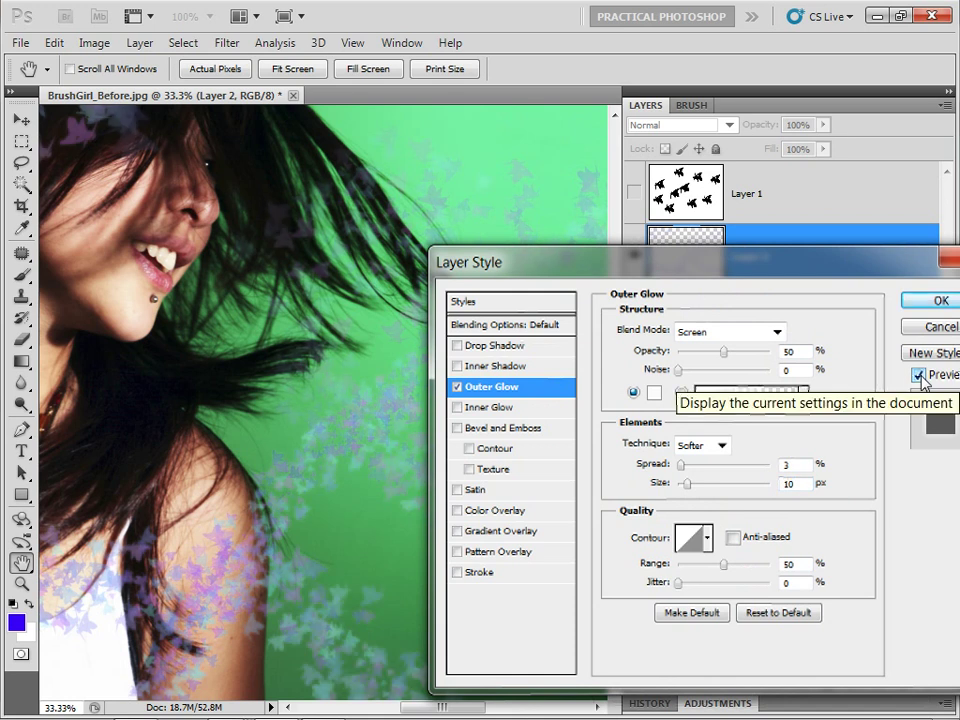
click(919, 376)
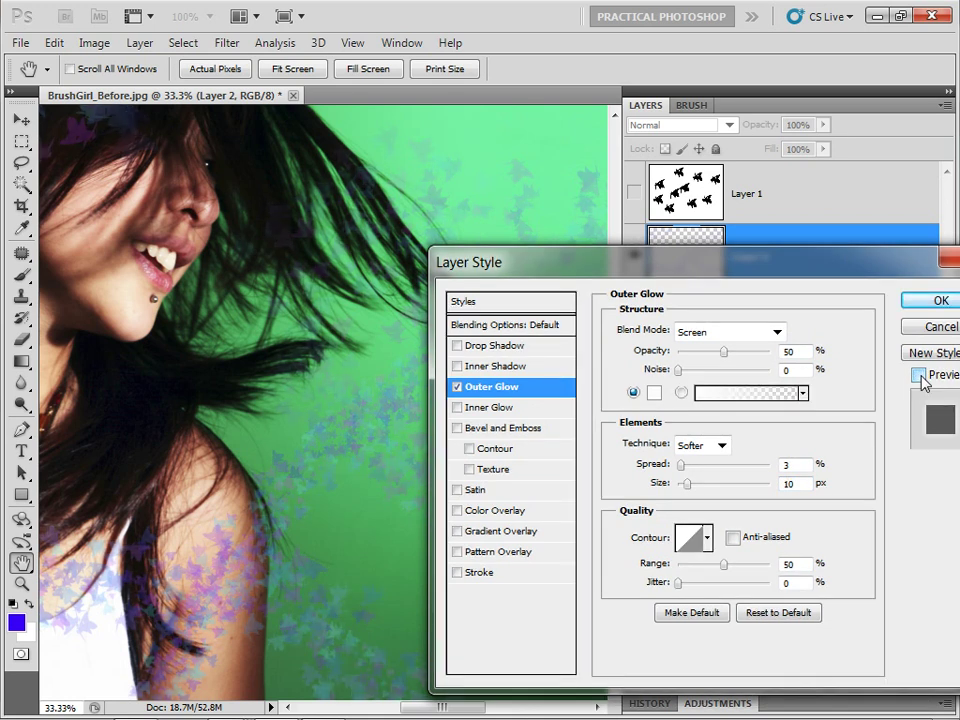
click(919, 376)
click(919, 376)
click(919, 376)
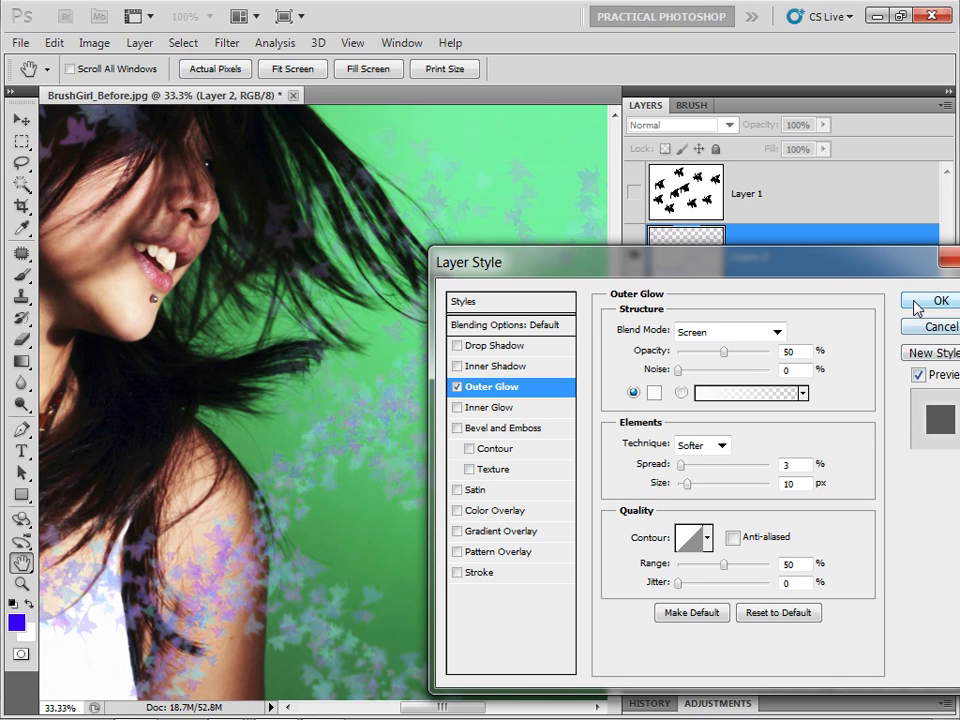
click(916, 303)
key(ctrl+0)
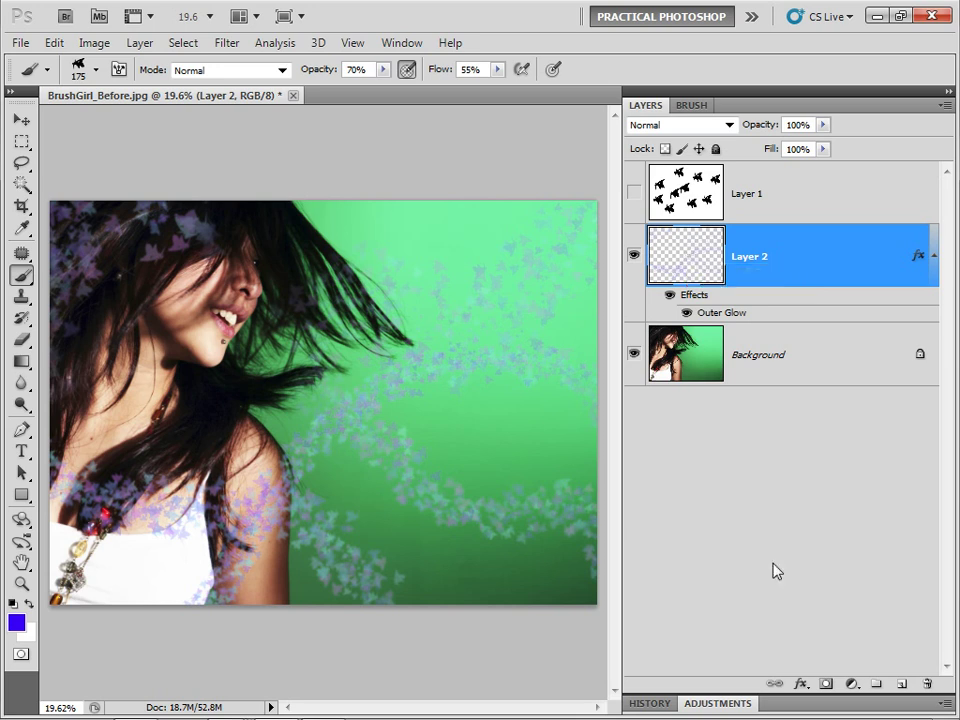
Step: Open BrushGirl_After.psd from Adobe Bridge and examine its Squiggle layer up close, leaving that layer hidden
click(322, 705)
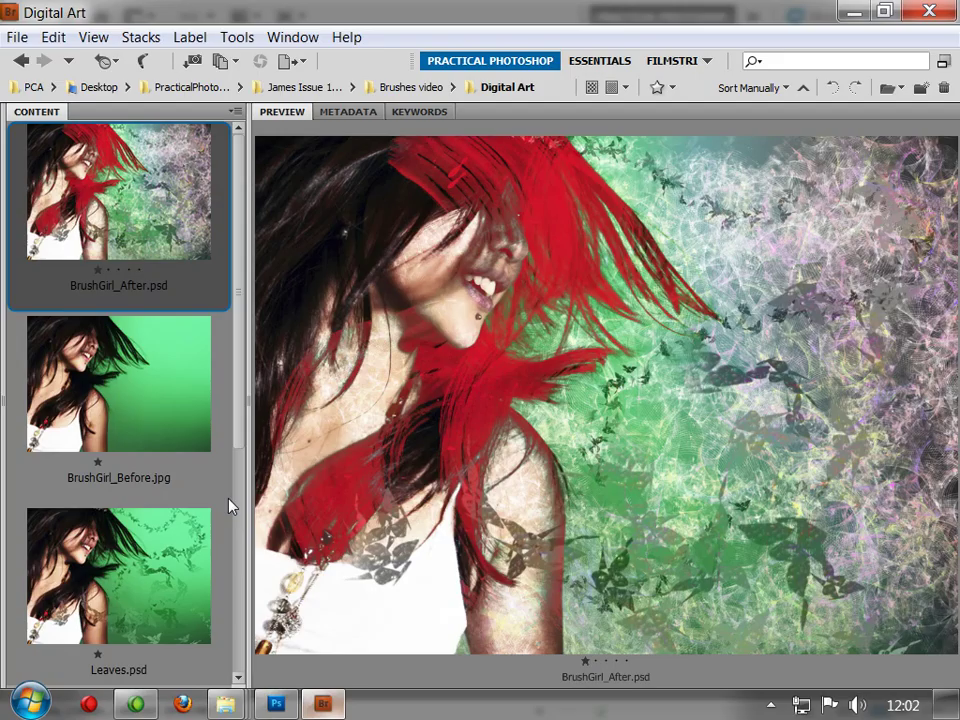
double_click(100, 180)
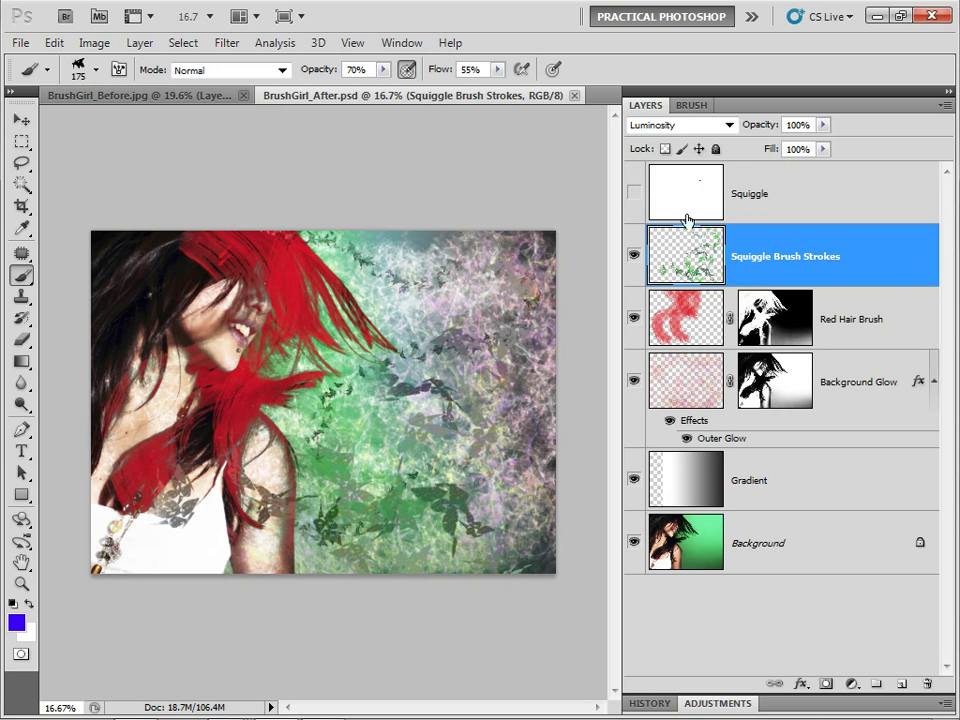
click(633, 193)
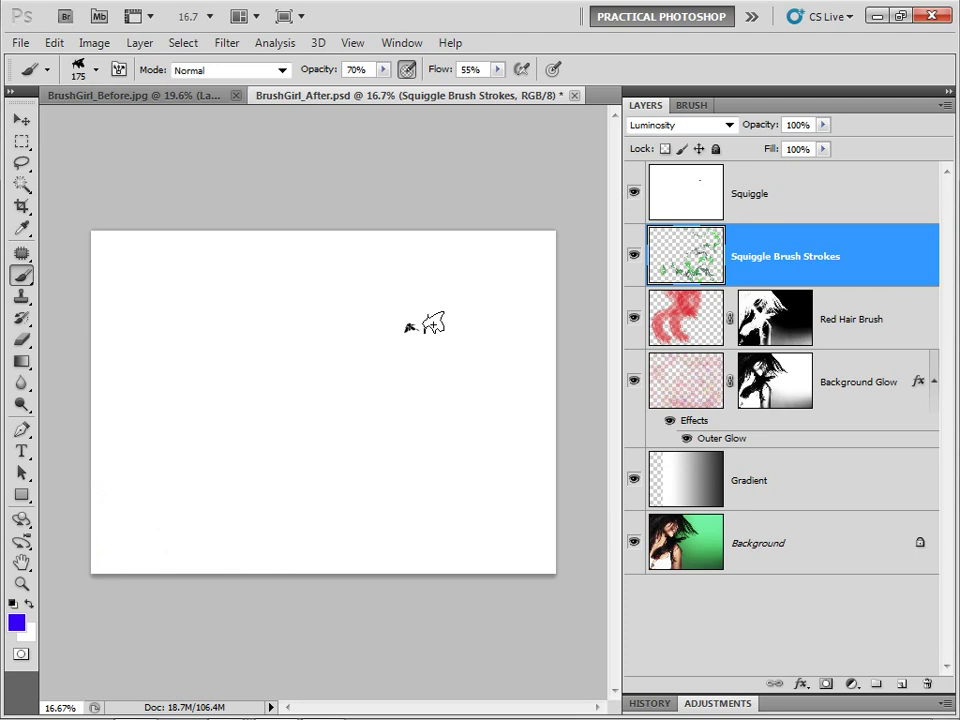
key(ctrl+plus)
key(ctrl+plus)
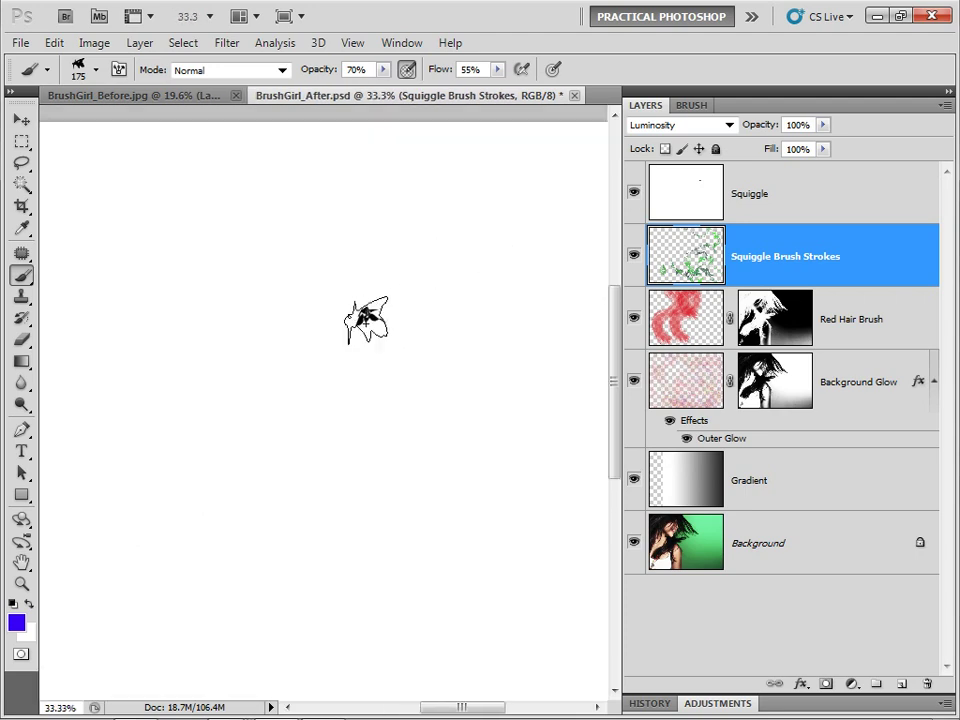
click(633, 194)
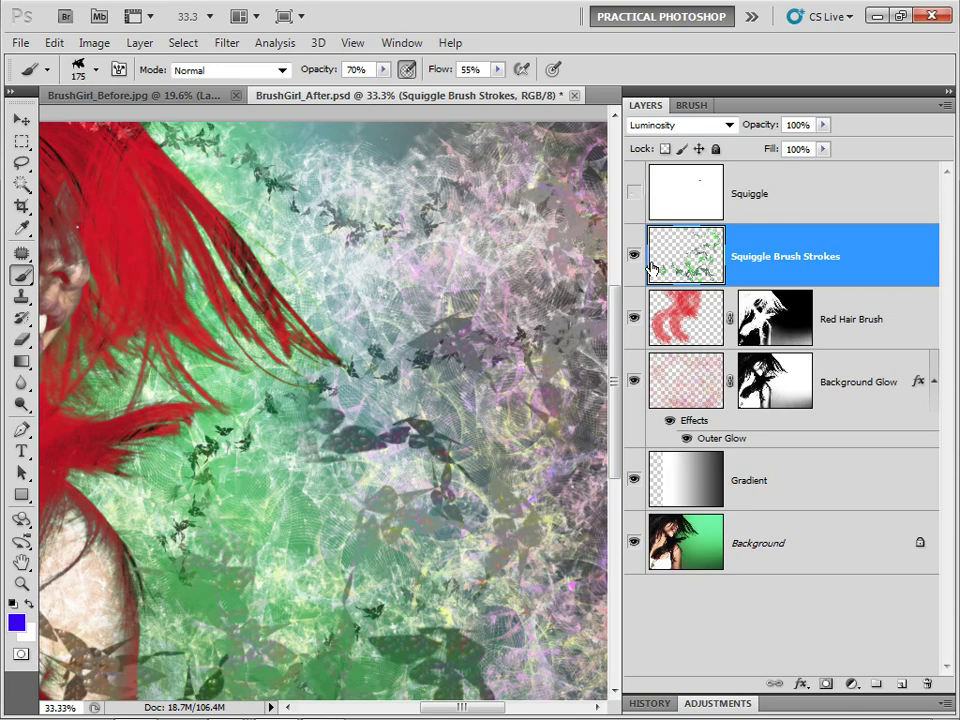
Step: Hide the Red Hair Brush, Background Glow, Gradient and Background layers to examine the Squiggle Brush Strokes layer alone
click(633, 318)
click(634, 381)
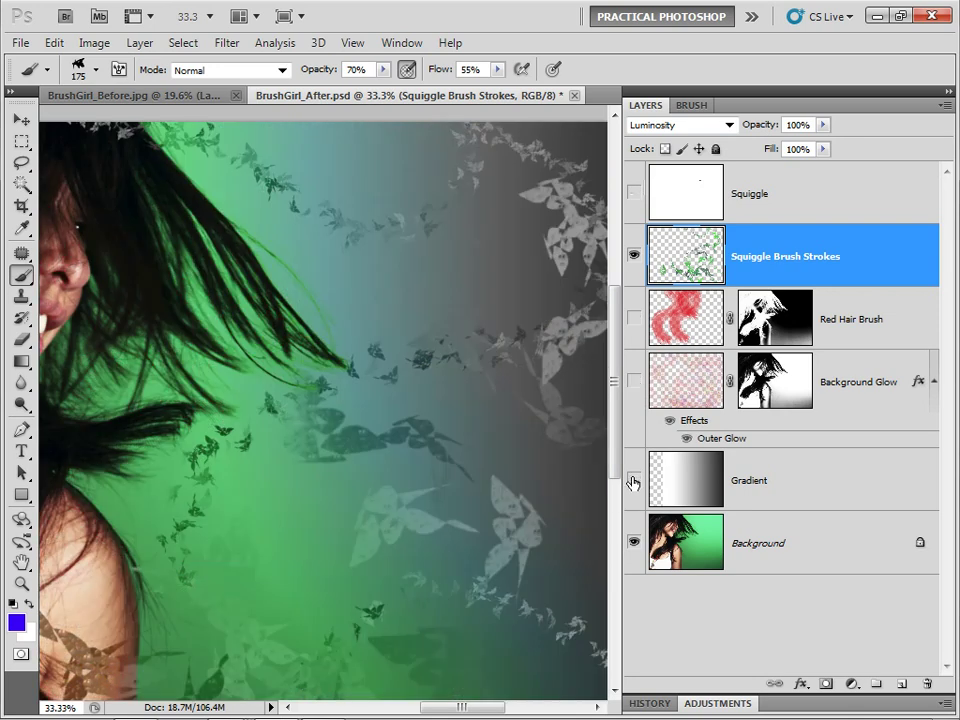
click(633, 479)
click(633, 542)
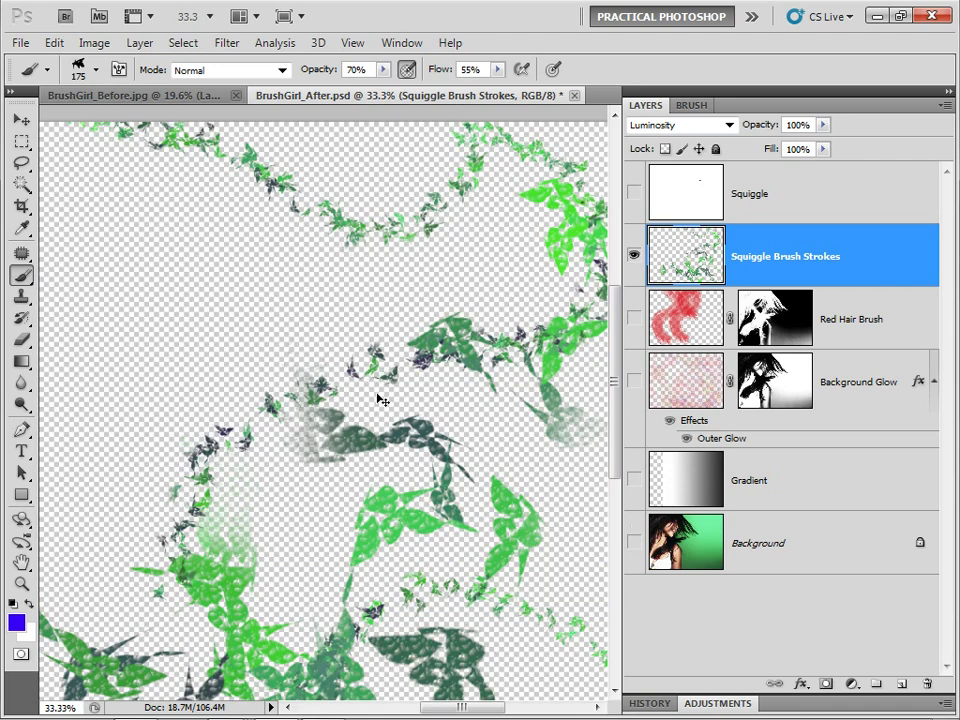
key(ctrl+minus)
mouse_move(335, 405)
mouse_down()
mouse_move(374, 372)
mouse_move(454, 333)
mouse_move(229, 380)
mouse_up()
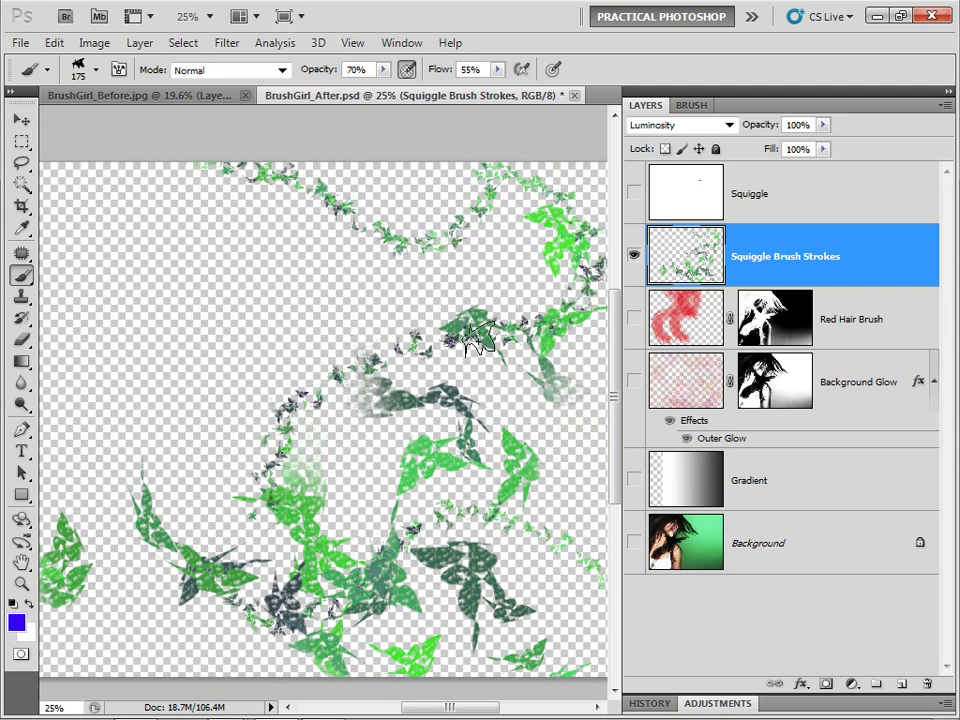
Step: Hide the Squiggle Brush Strokes layer and show the Red Hair Brush, Background Glow, Gradient and Background layers
click(633, 318)
click(633, 255)
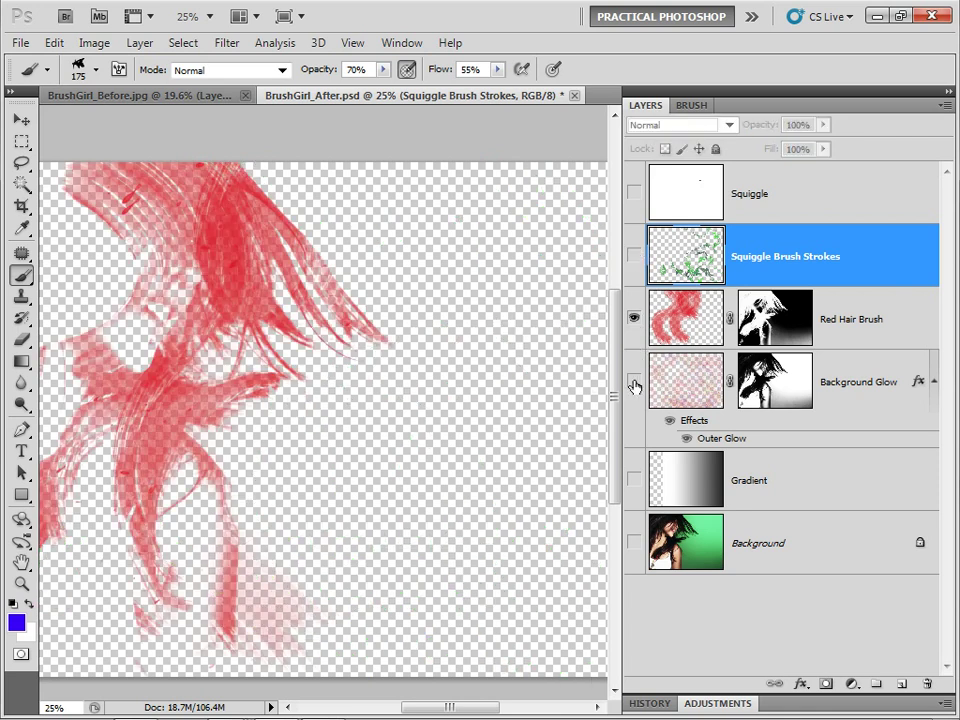
click(633, 381)
click(634, 478)
click(634, 541)
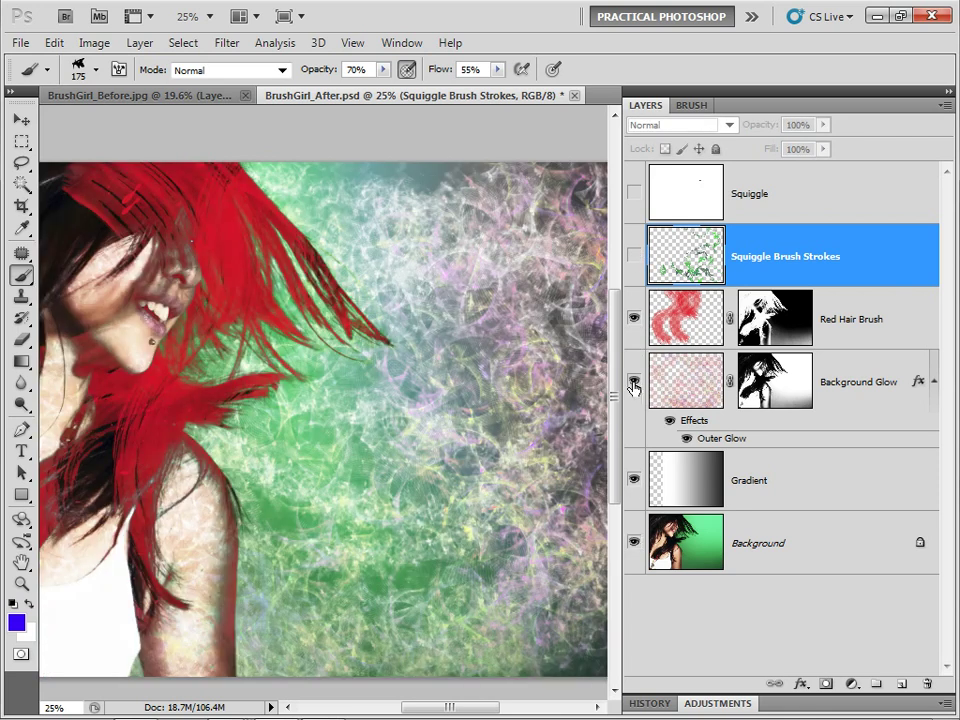
Step: Hide the Red Hair Brush layer, and turn Background Glow off and on to compare its effect on the portrait
click(633, 381)
key(ctrl+minus)
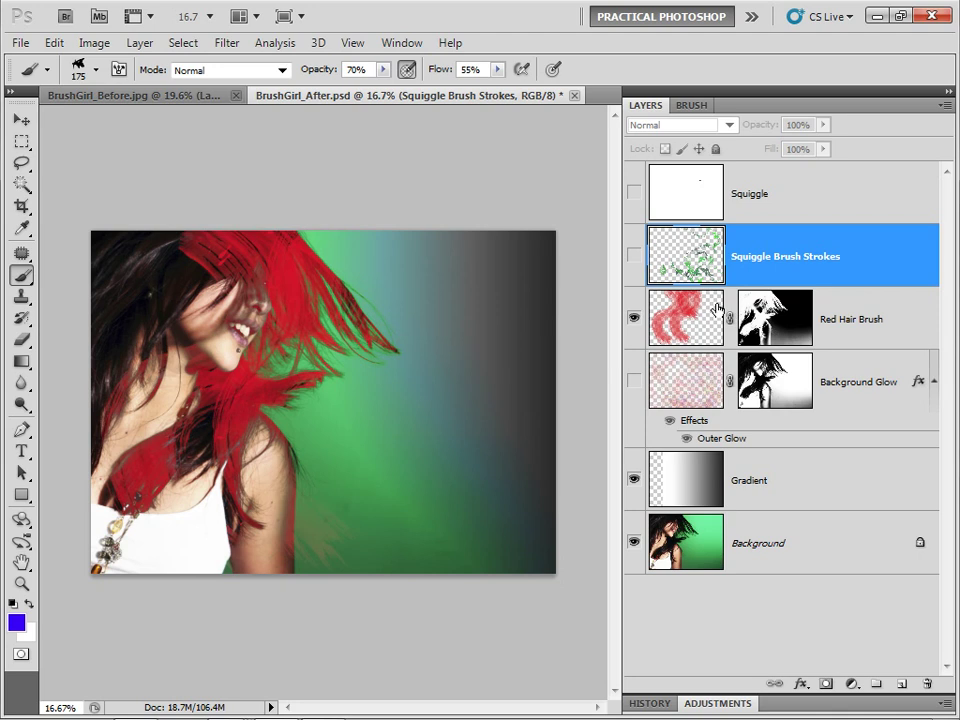
click(633, 317)
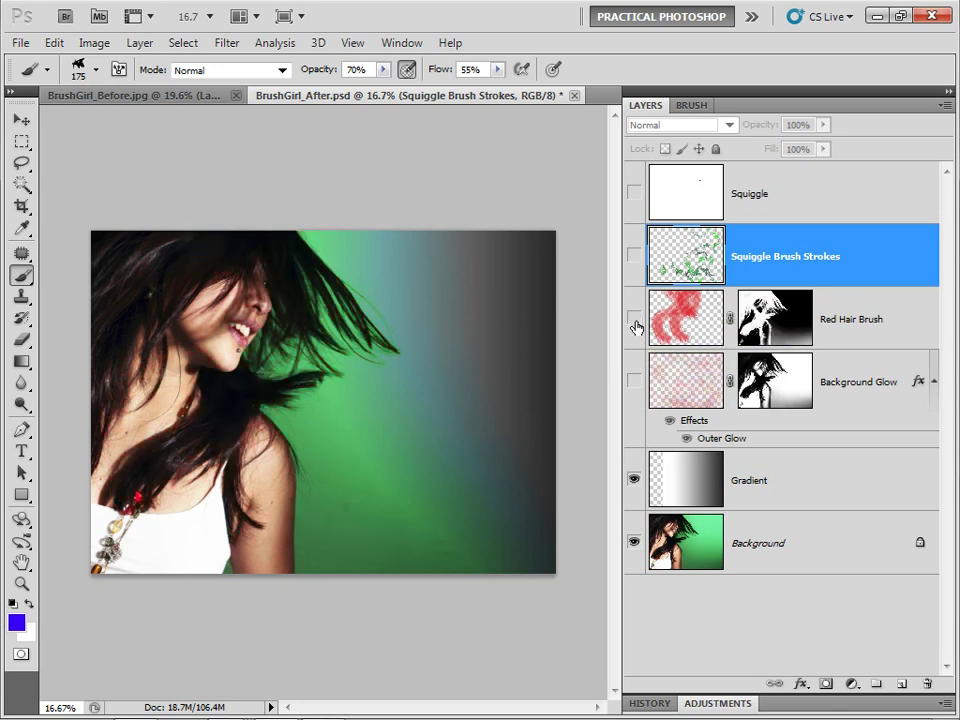
click(633, 381)
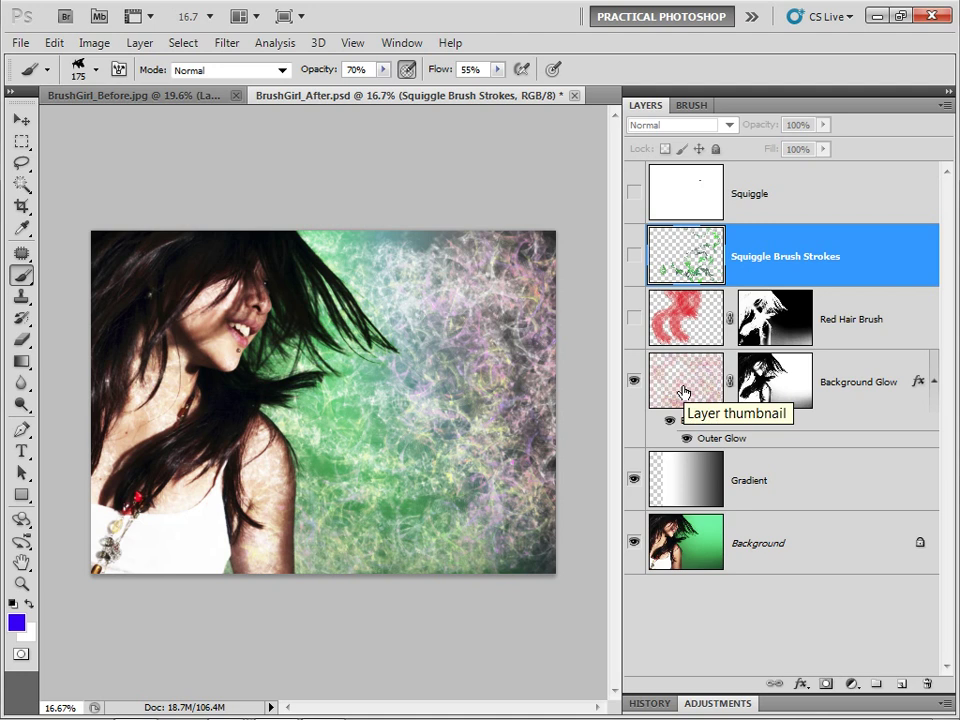
Step: Load the brush set Flowing Line Brushes by Peiro.abr and choose its 1945 px brush
click(96, 70)
click(236, 102)
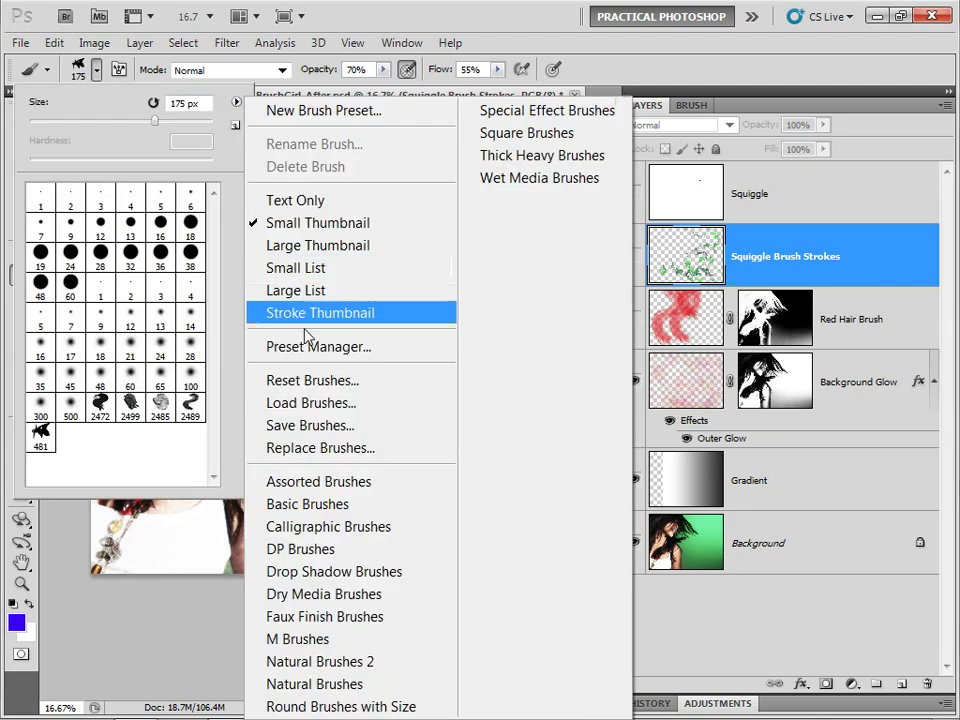
click(309, 404)
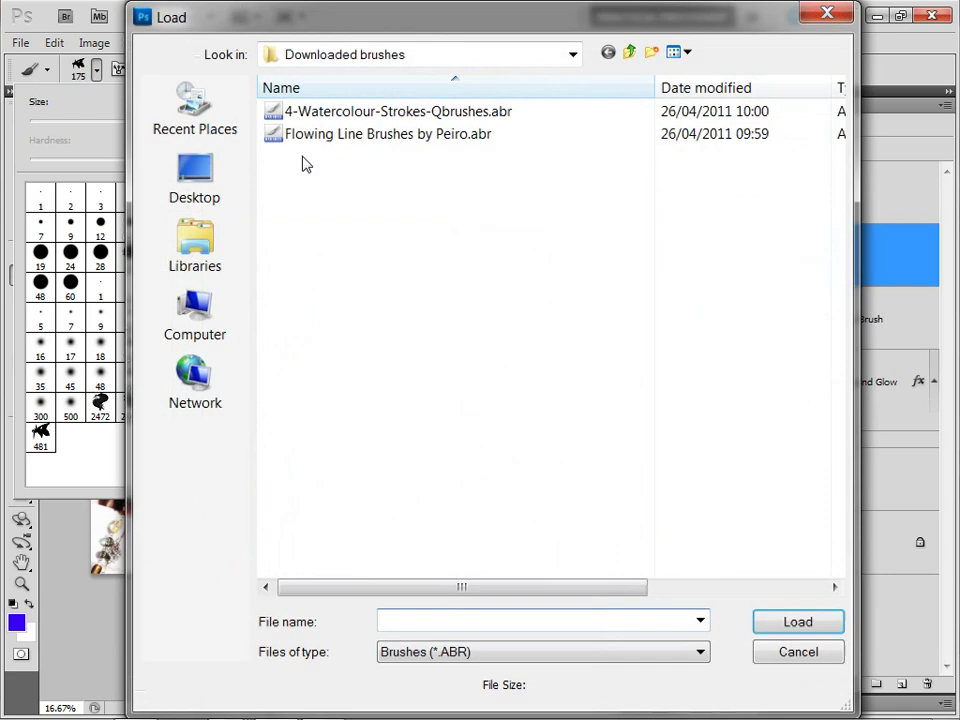
click(348, 135)
click(797, 624)
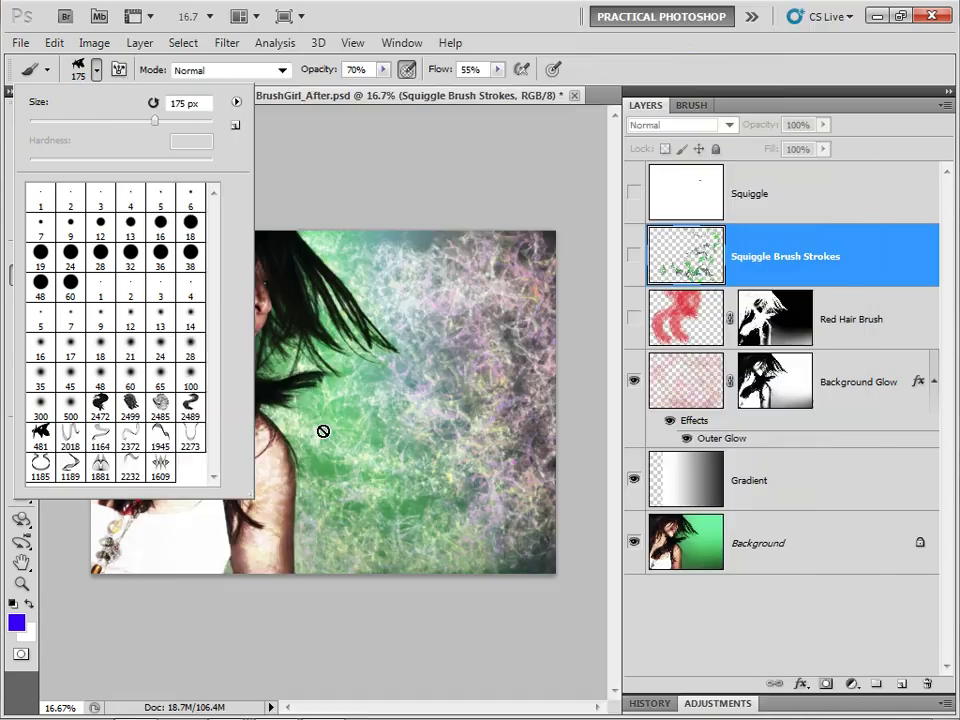
click(160, 432)
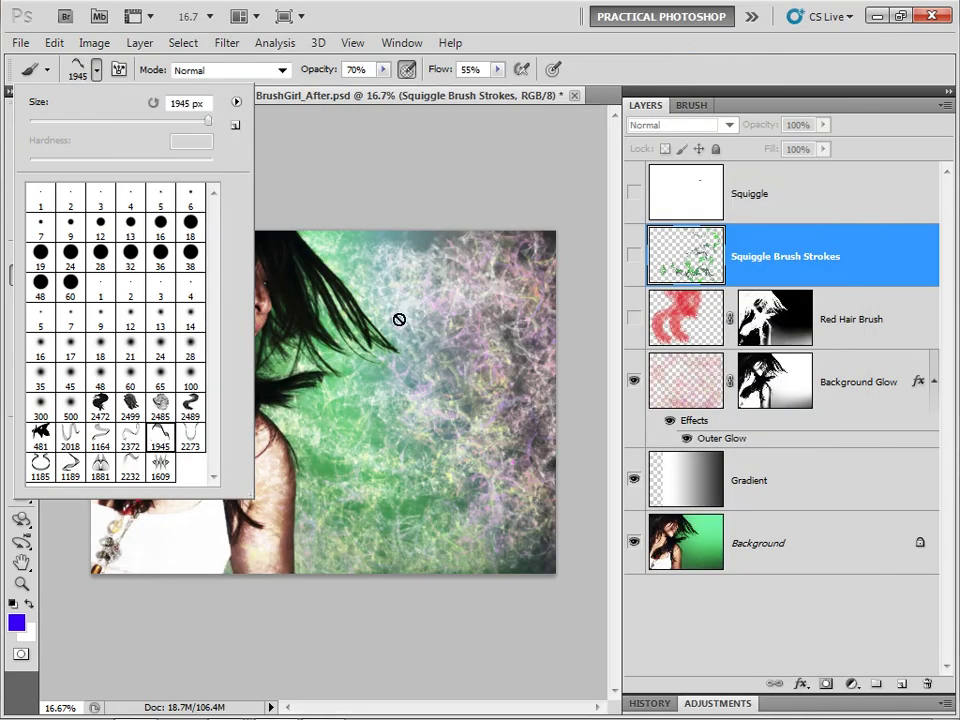
click(414, 180)
click(414, 180)
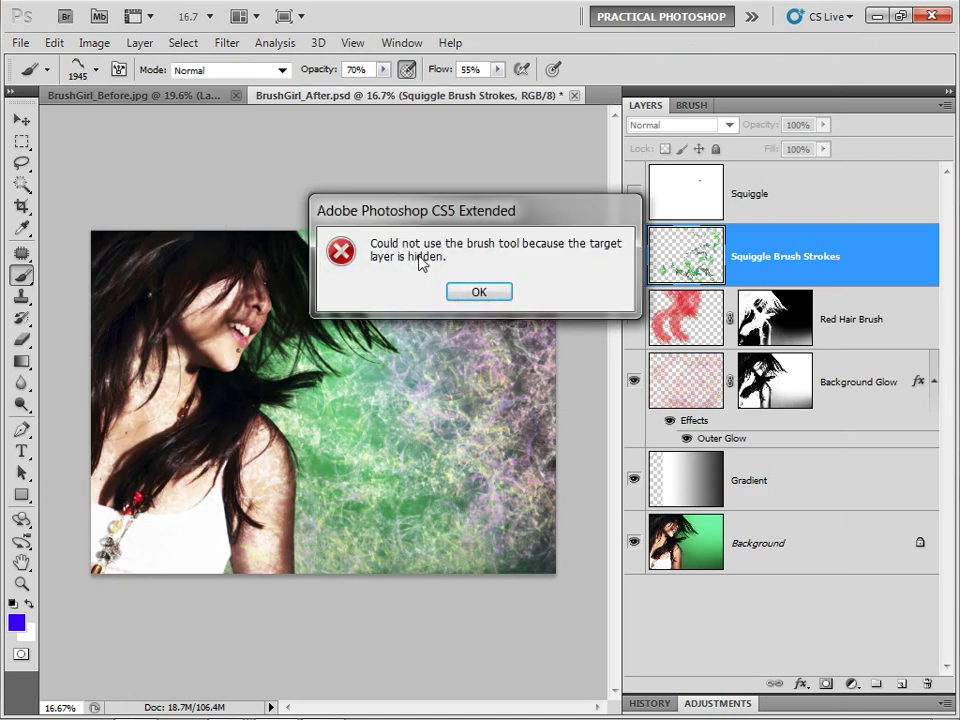
click(480, 291)
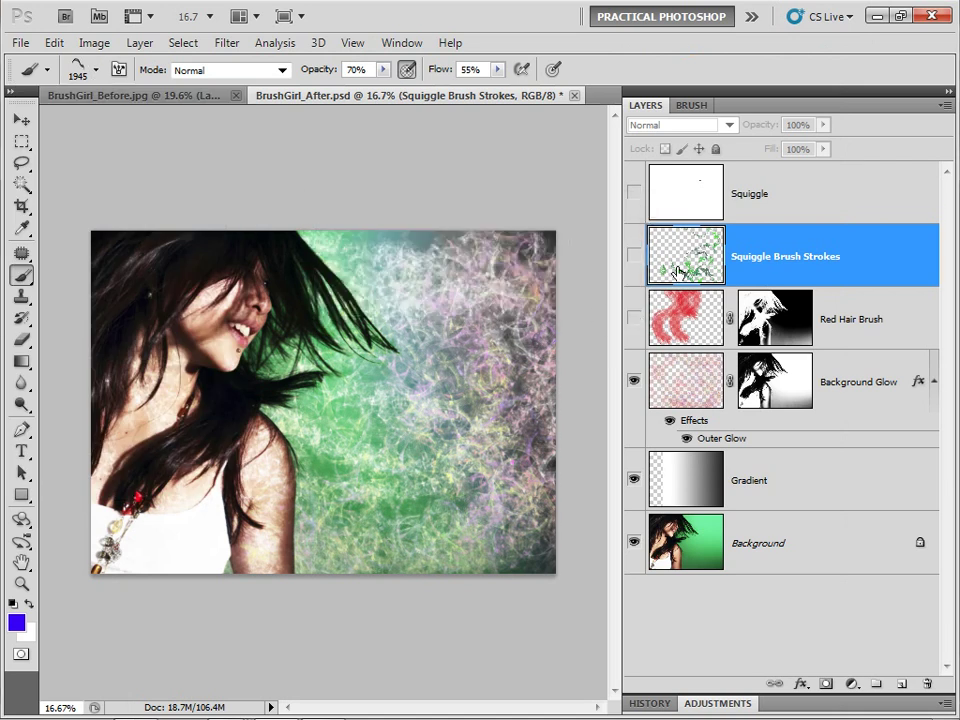
Step: Reduce the flowing-line brush to 200 px and try a stroke across the middle background on the Background Glow layer
key(alt+bracketleft)
key(alt+bracketleft)
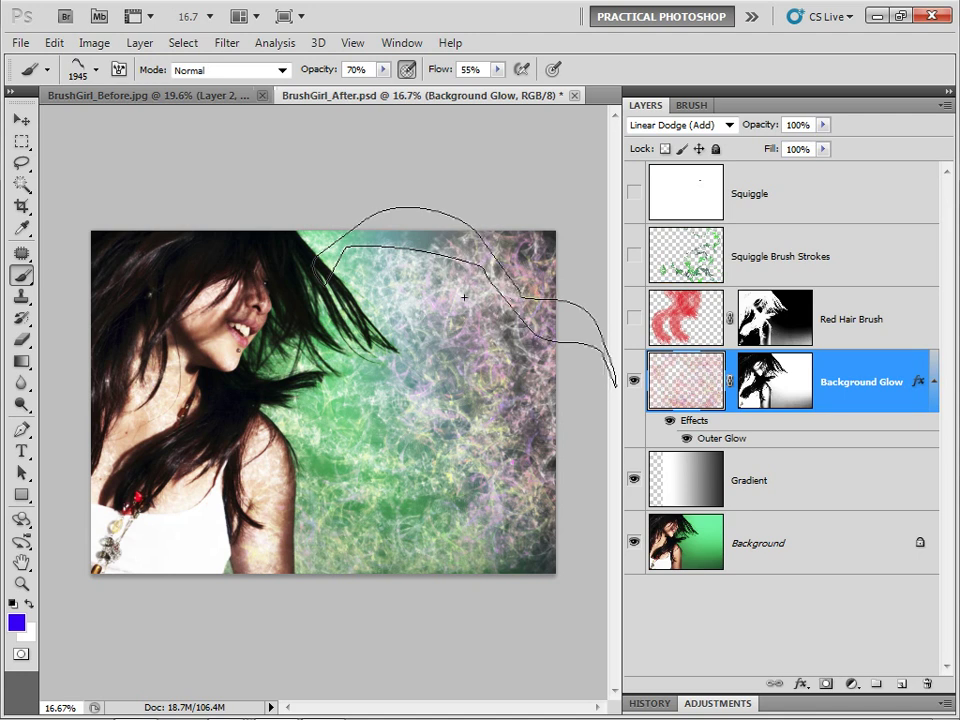
key(bracketleft)
key(bracketleft)
key(bracketleft)
key(bracketleft)
key(bracketleft)
key(bracketleft)
key(bracketleft)
key(bracketleft)
key(bracketleft)
key(bracketleft)
key(bracketleft)
key(bracketleft)
key(bracketleft)
key(bracketleft)
key(bracketleft)
key(bracketleft)
key(bracketleft)
key(bracketleft)
key(bracketleft)
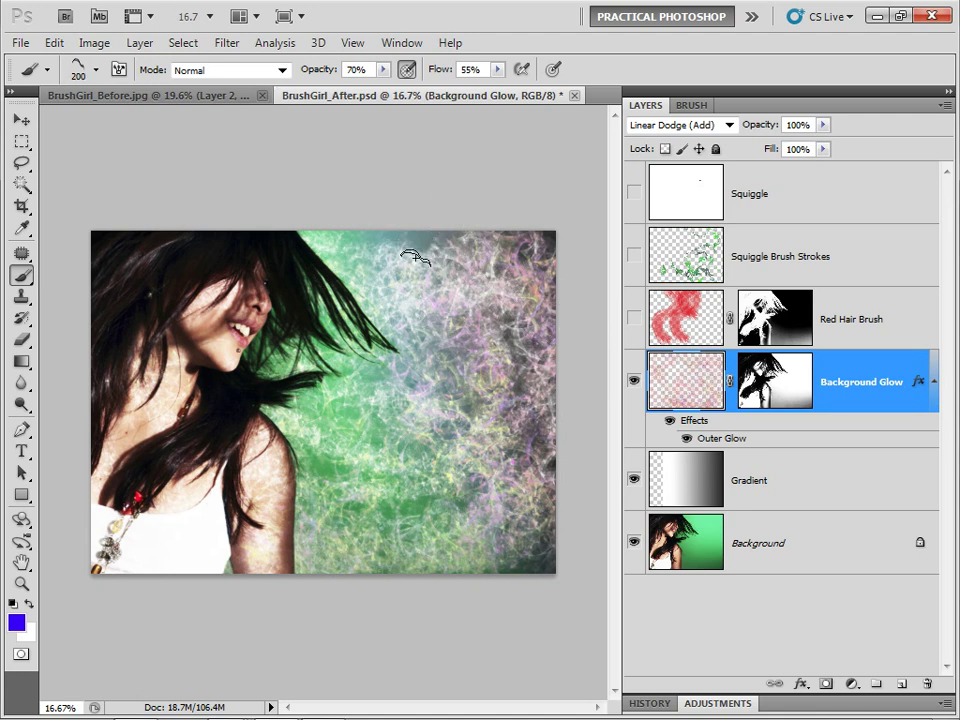
mouse_move(332, 408)
mouse_down()
mouse_move(348, 377)
mouse_move(442, 393)
mouse_move(446, 370)
mouse_move(502, 401)
mouse_move(381, 386)
mouse_move(380, 490)
mouse_move(495, 332)
mouse_move(418, 434)
mouse_move(560, 293)
mouse_move(512, 258)
mouse_move(448, 292)
mouse_move(422, 325)
mouse_up()
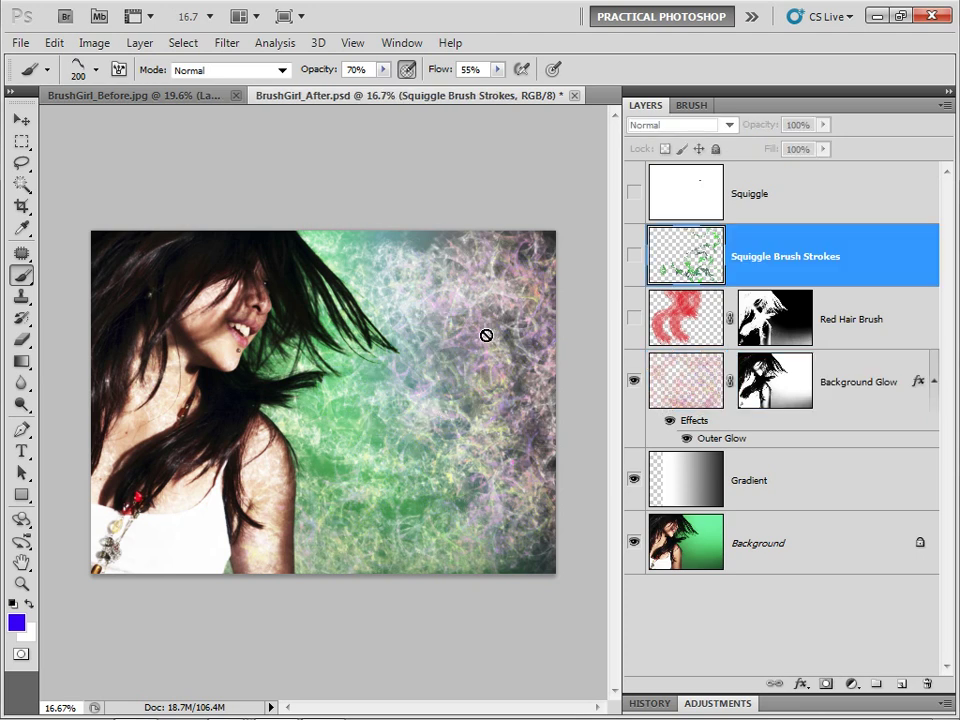
Step: Show the Squiggle Brush Strokes and Red Hair Brush layers, and turn Gradient off and on to compare its effect on the portrait
click(631, 256)
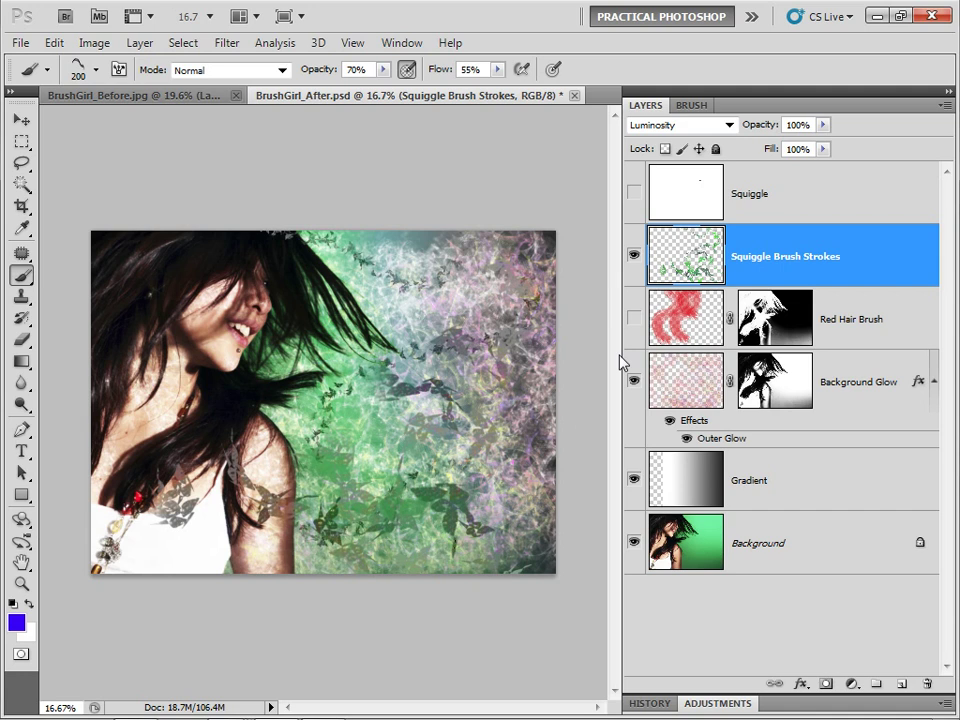
click(634, 318)
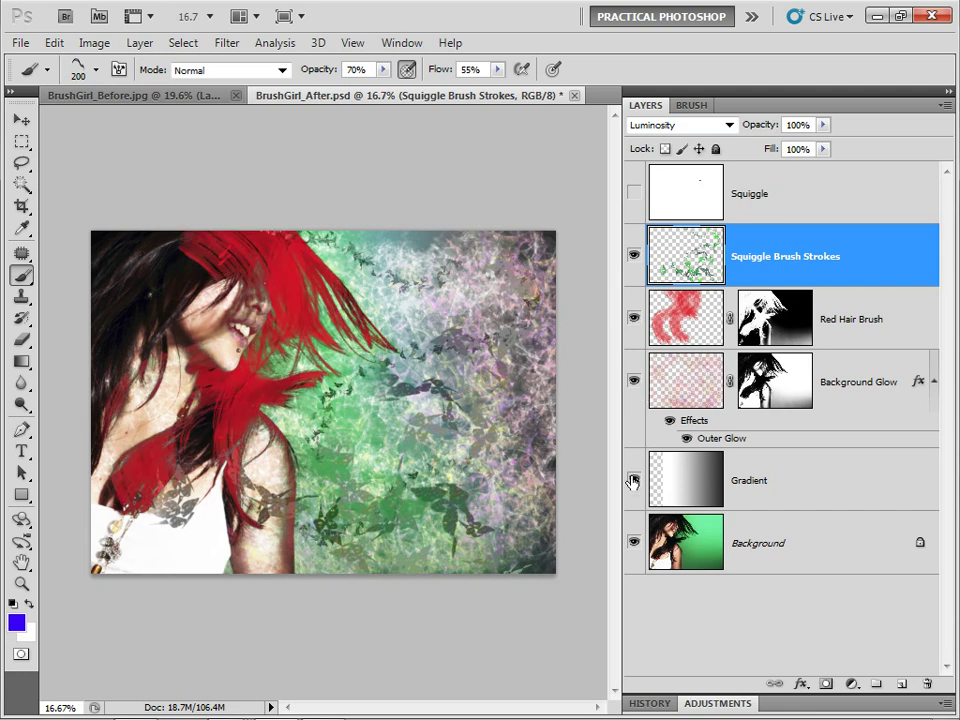
click(633, 479)
click(633, 480)
Step: Select the Gradient, Squiggle Brush Strokes, Red Hair Brush and Background Glow layers in turn to check each one's blending mode
click(686, 484)
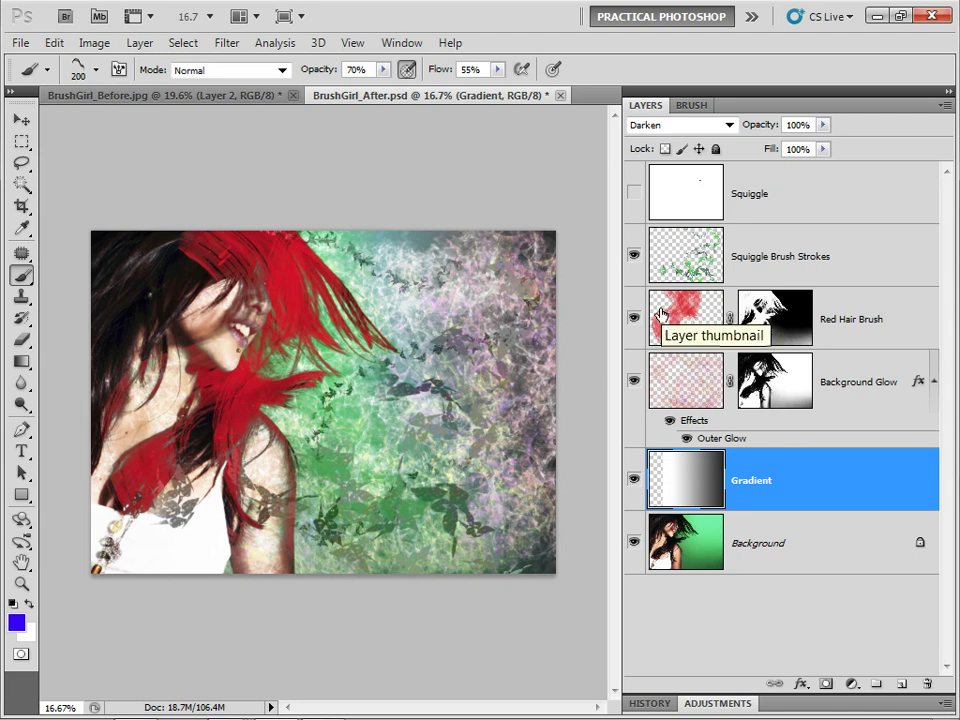
click(693, 262)
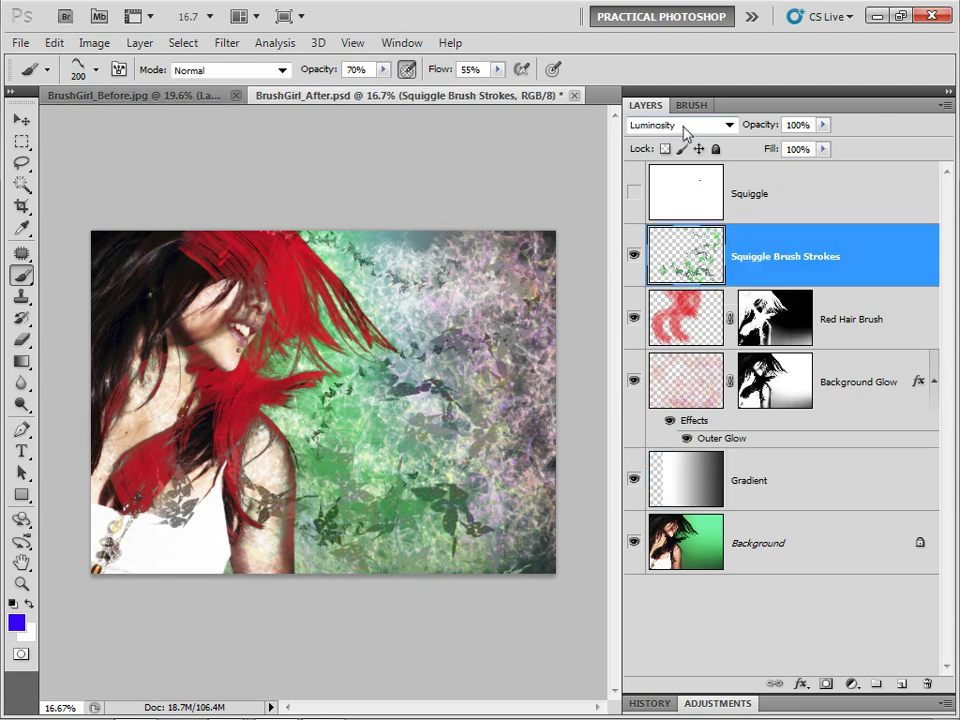
click(672, 318)
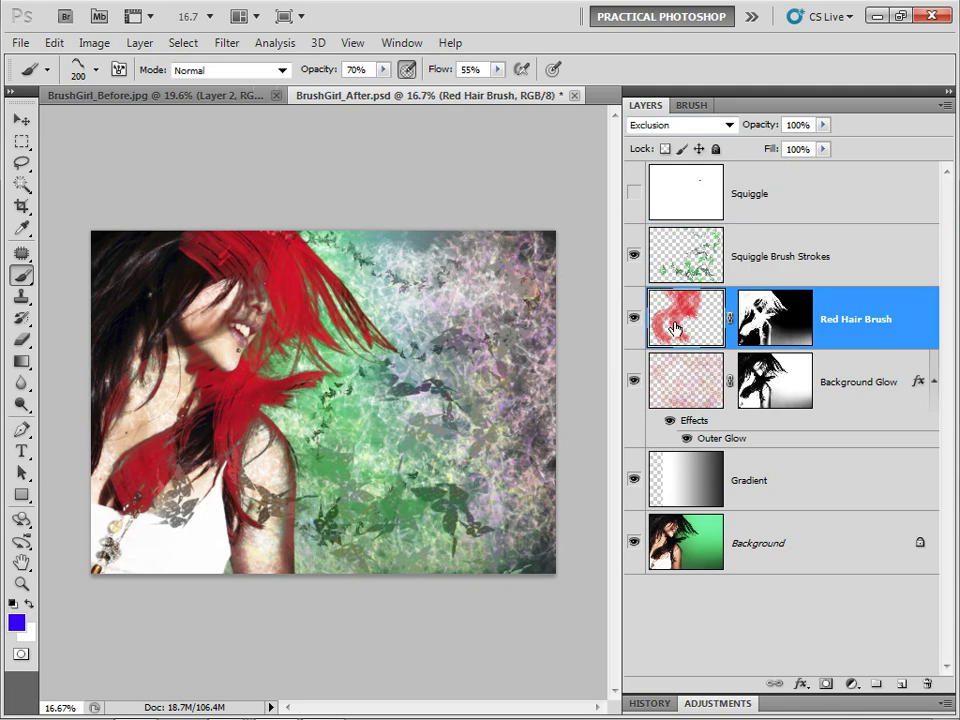
click(677, 402)
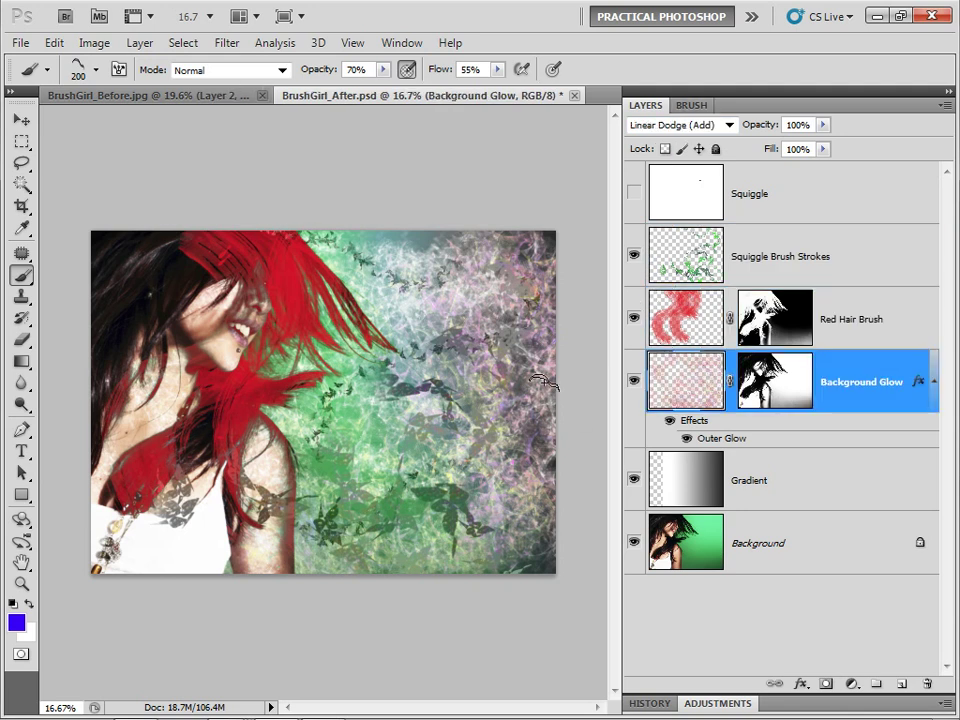